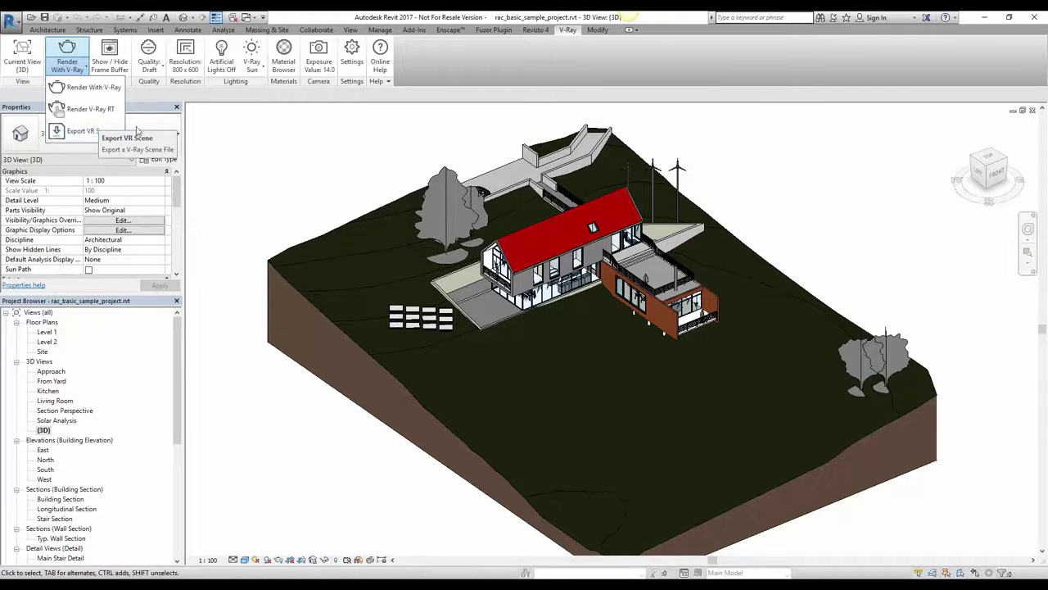
click(149, 100)
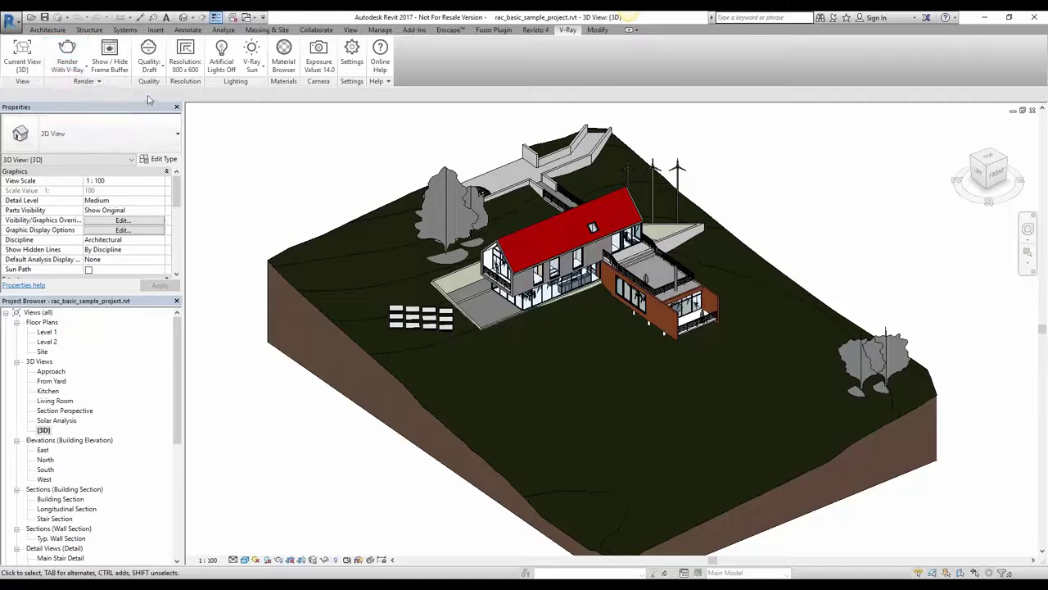
click(99, 83)
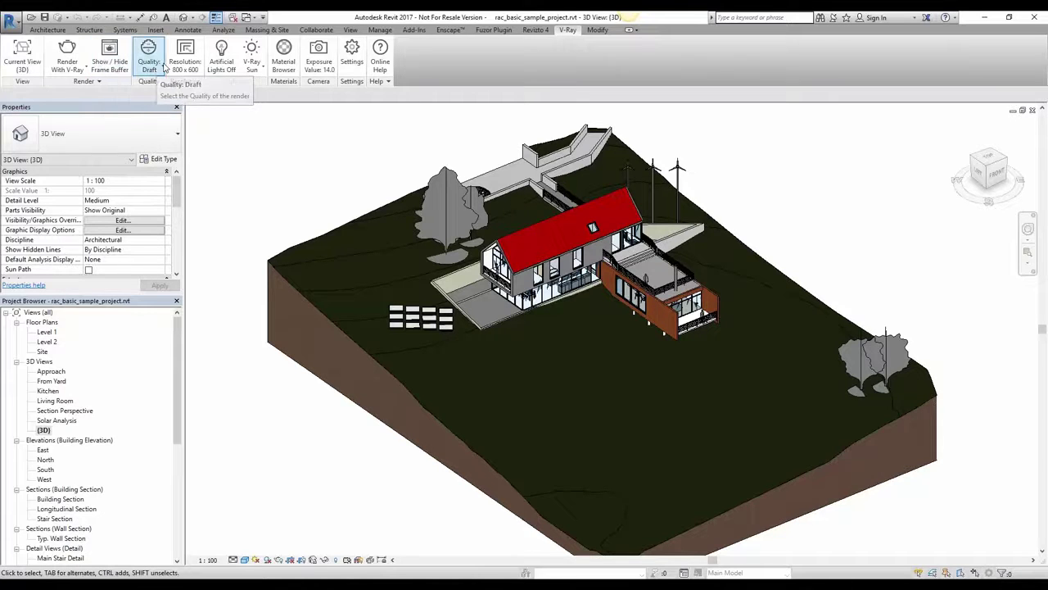
click(163, 69)
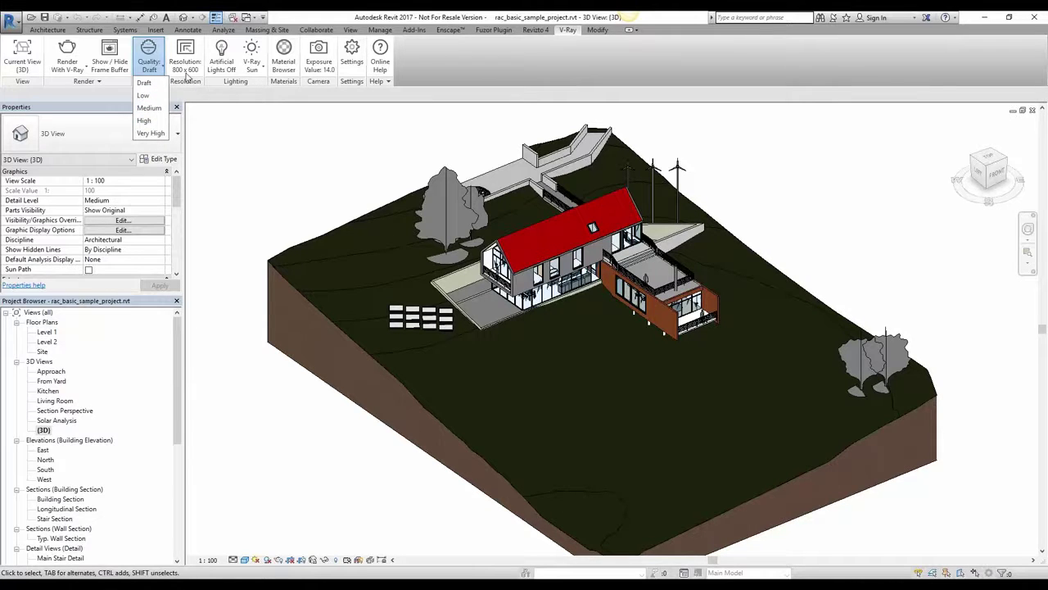
Step: Set the V-Ray render resolution to the printer-based crop region at 75 DPI
click(187, 72)
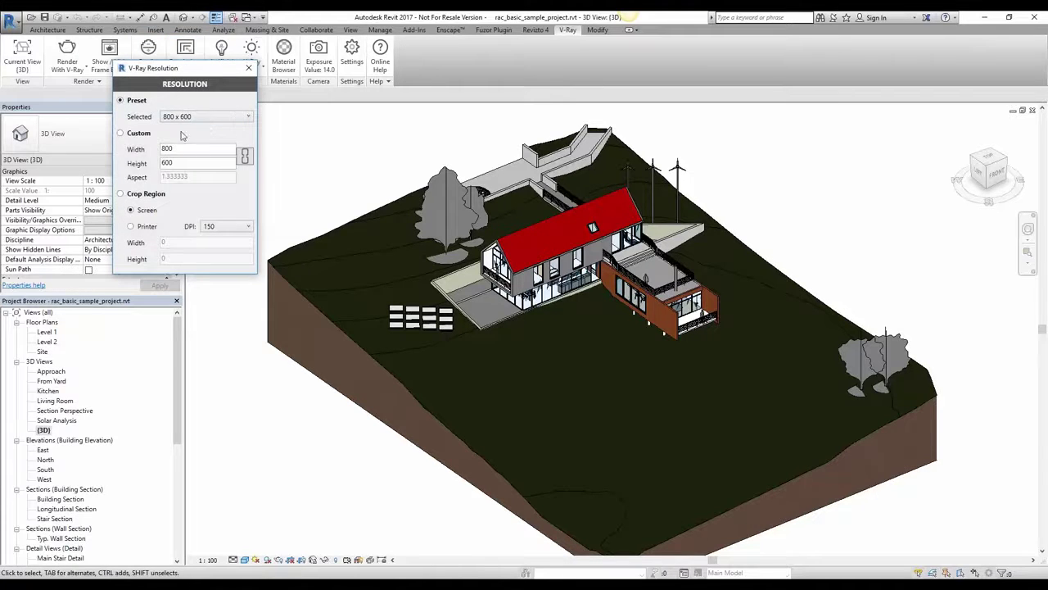
click(217, 228)
click(219, 228)
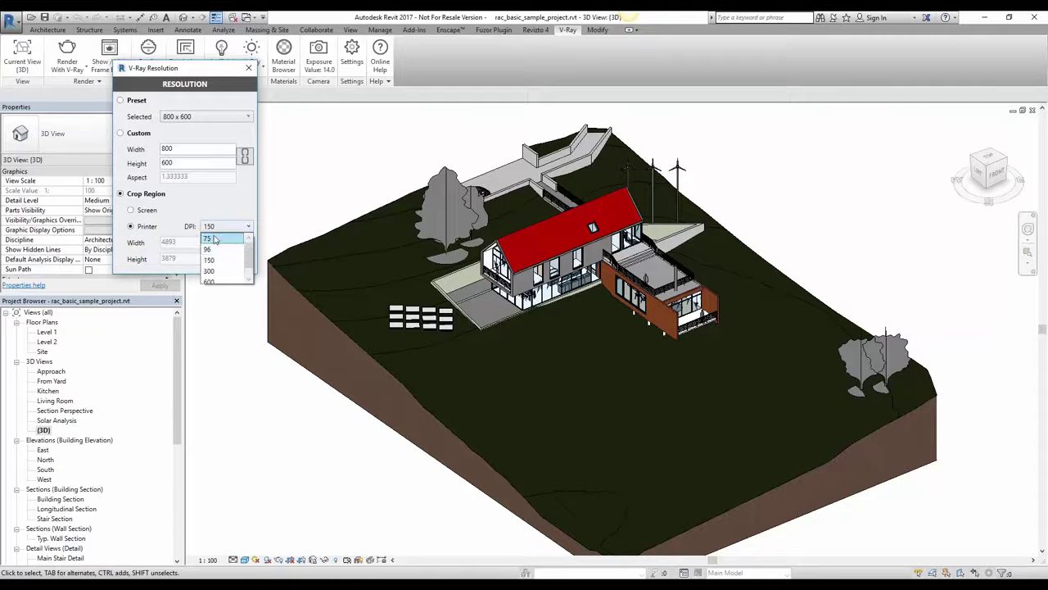
click(215, 239)
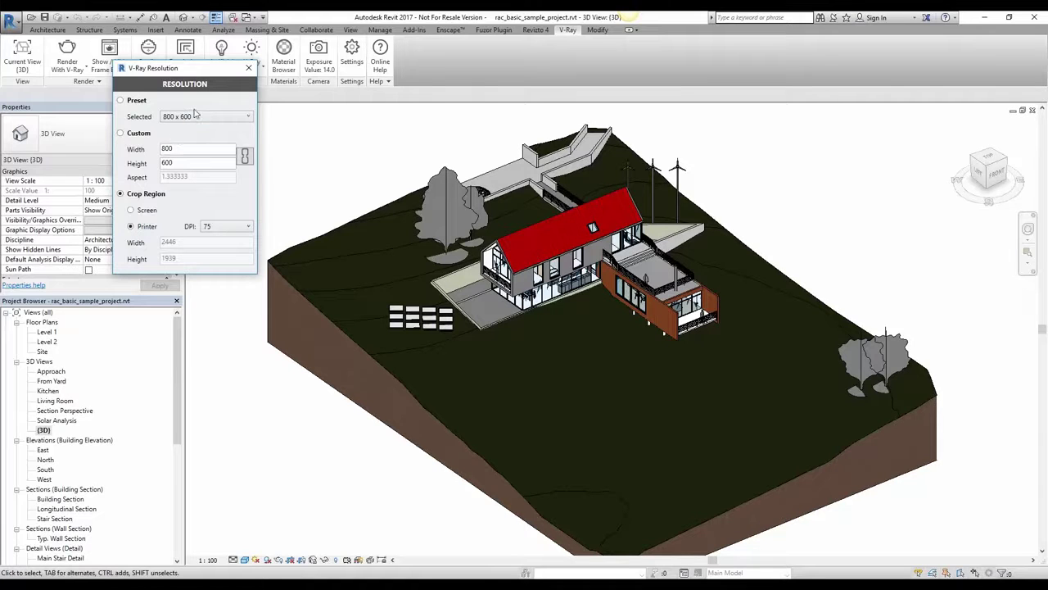
Step: Browse the preset resolutions and return the render resolution to the printer crop region, keeping 75 DPI
click(237, 116)
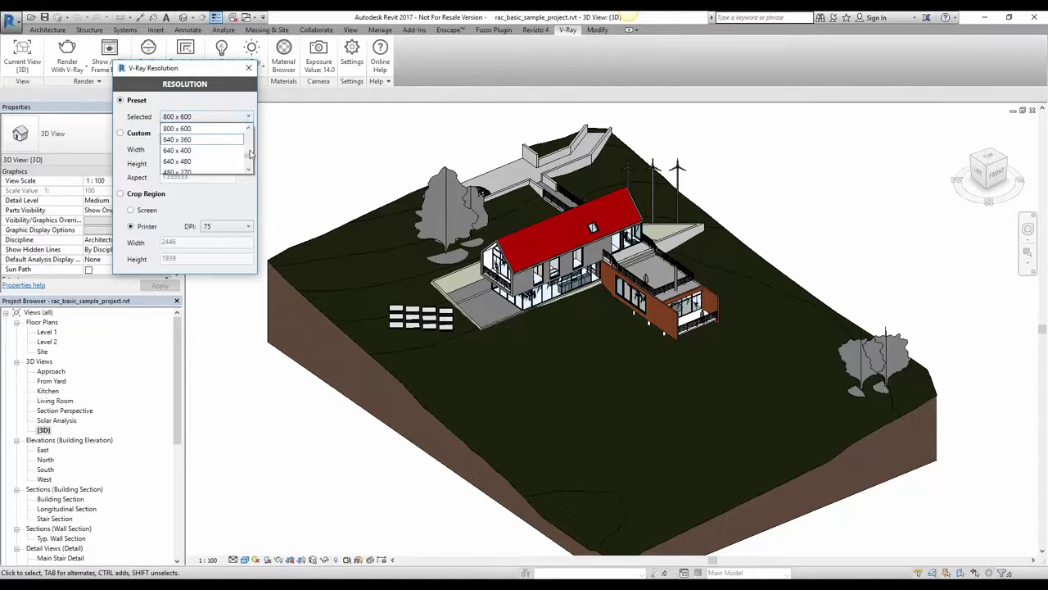
drag(250, 153, 250, 129)
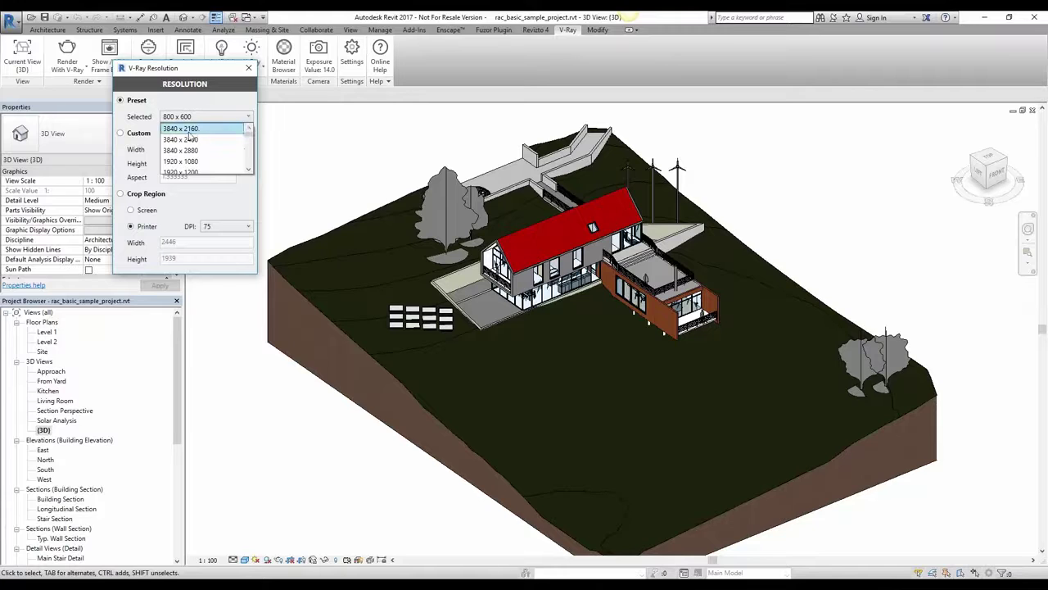
click(232, 105)
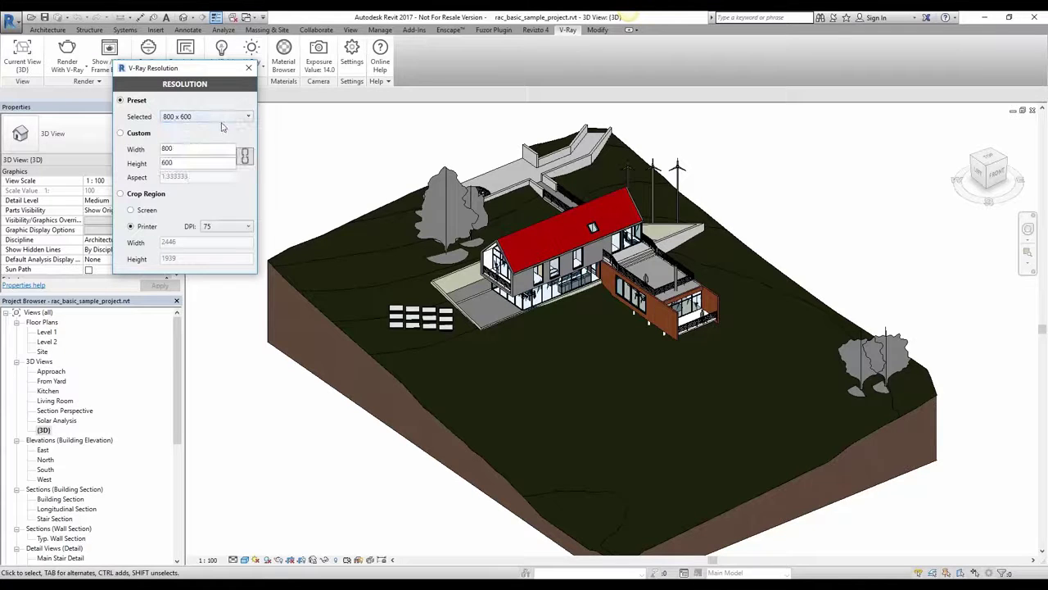
click(232, 227)
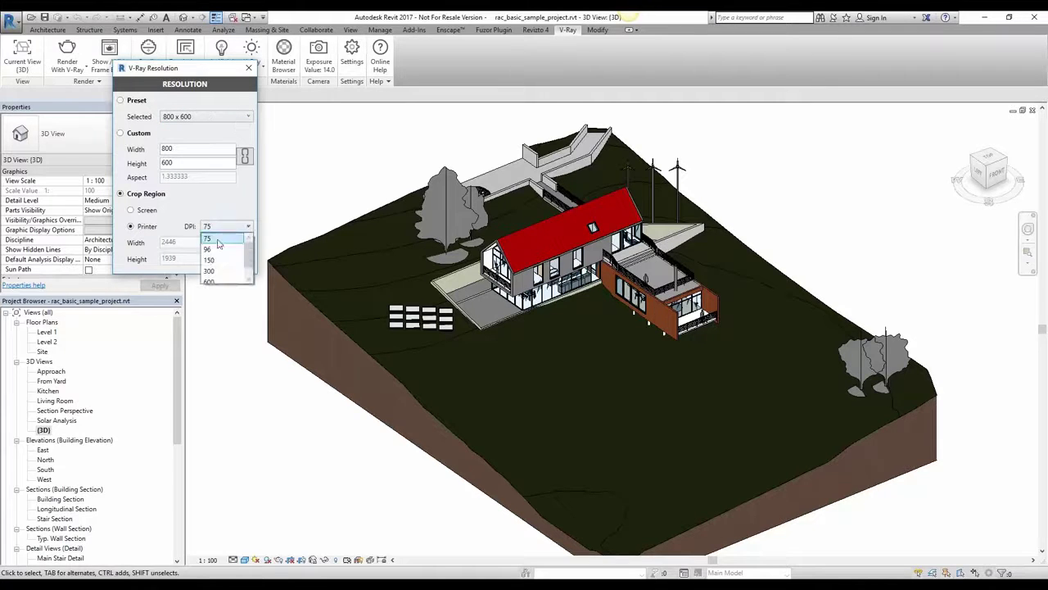
scroll(219, 244, down, 1)
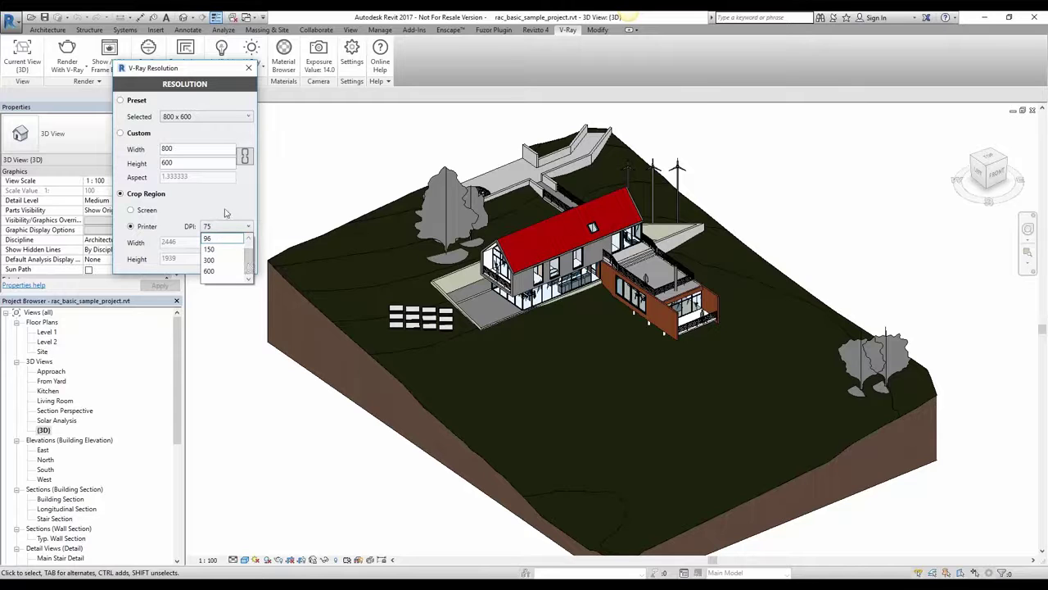
click(226, 213)
click(248, 68)
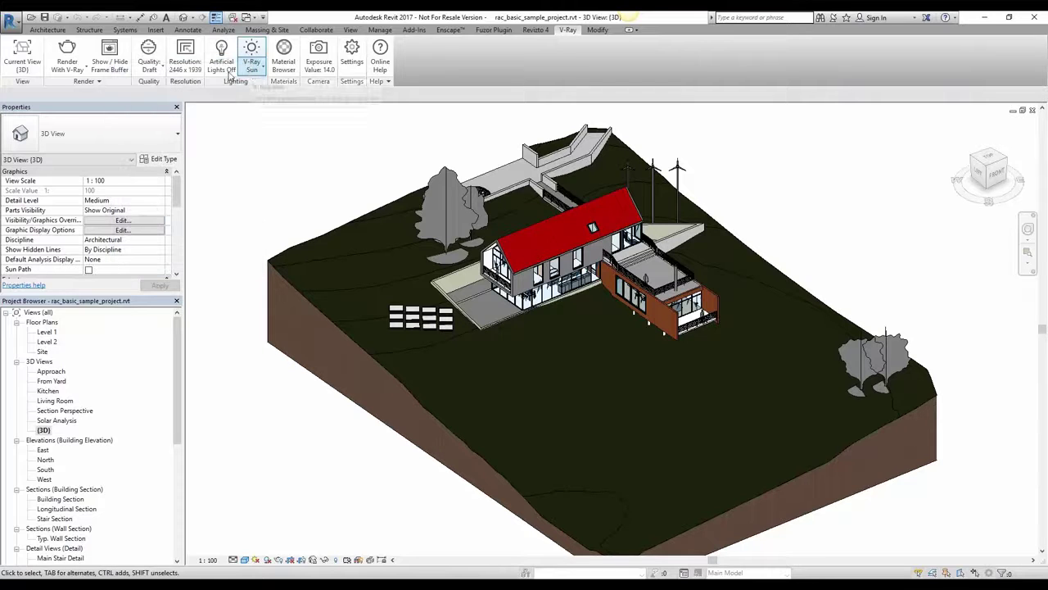
Step: Set the V-Ray render resolution to follow the crop region at screen size
click(195, 72)
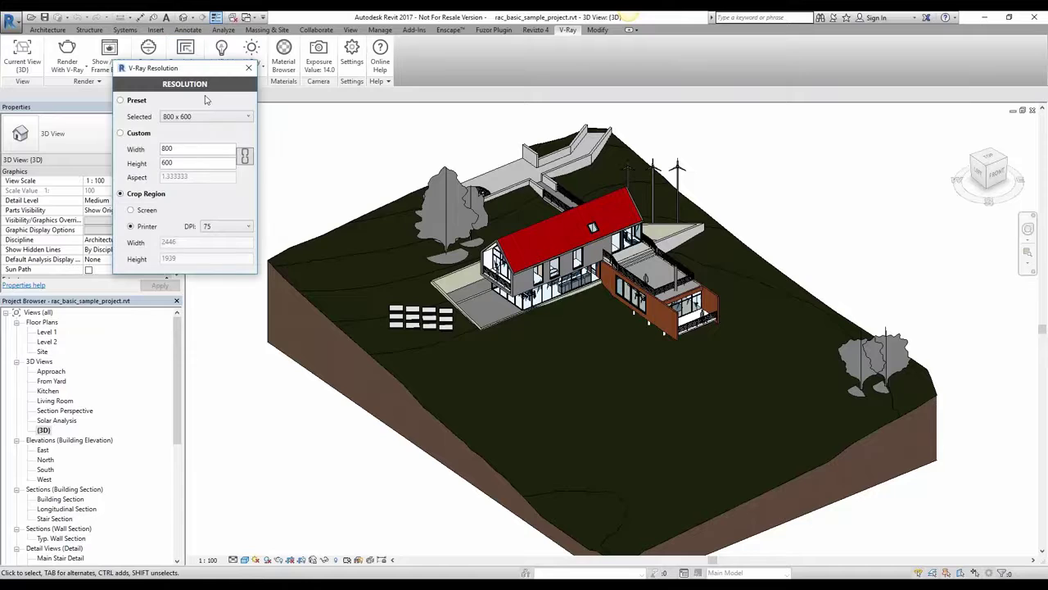
click(214, 120)
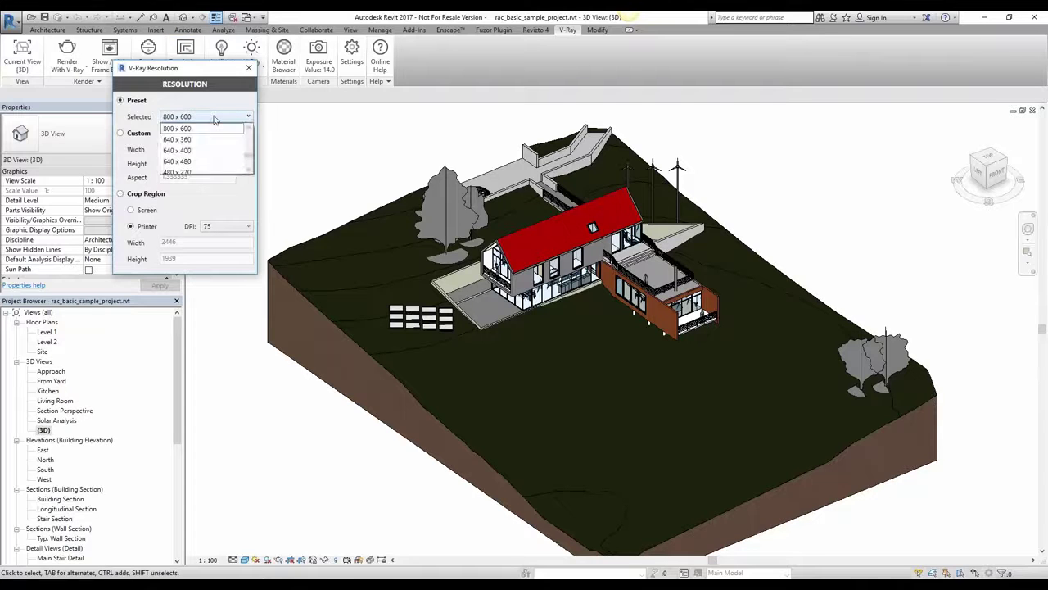
click(216, 123)
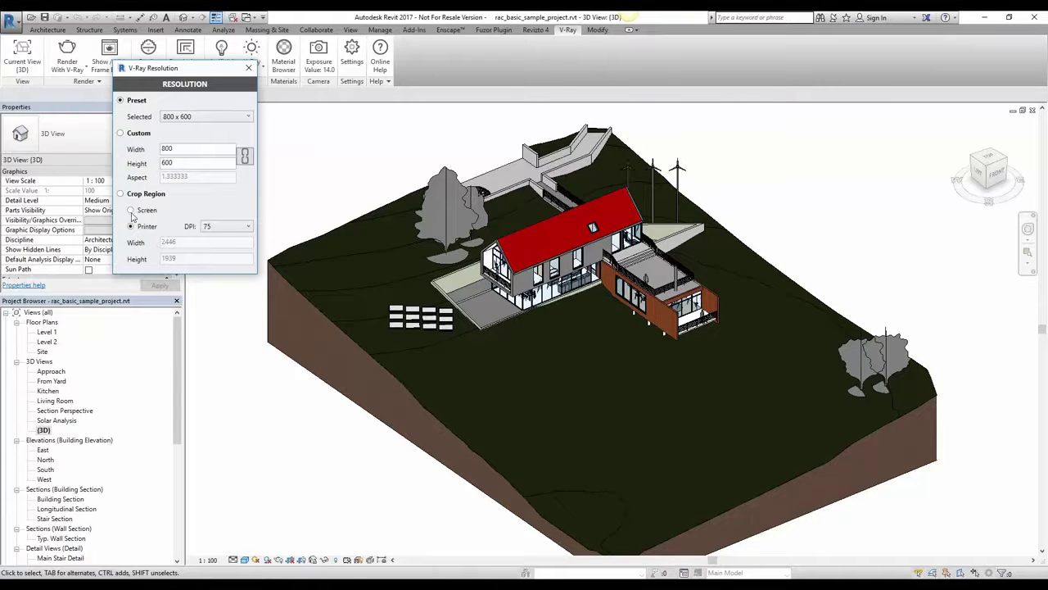
click(133, 211)
click(248, 71)
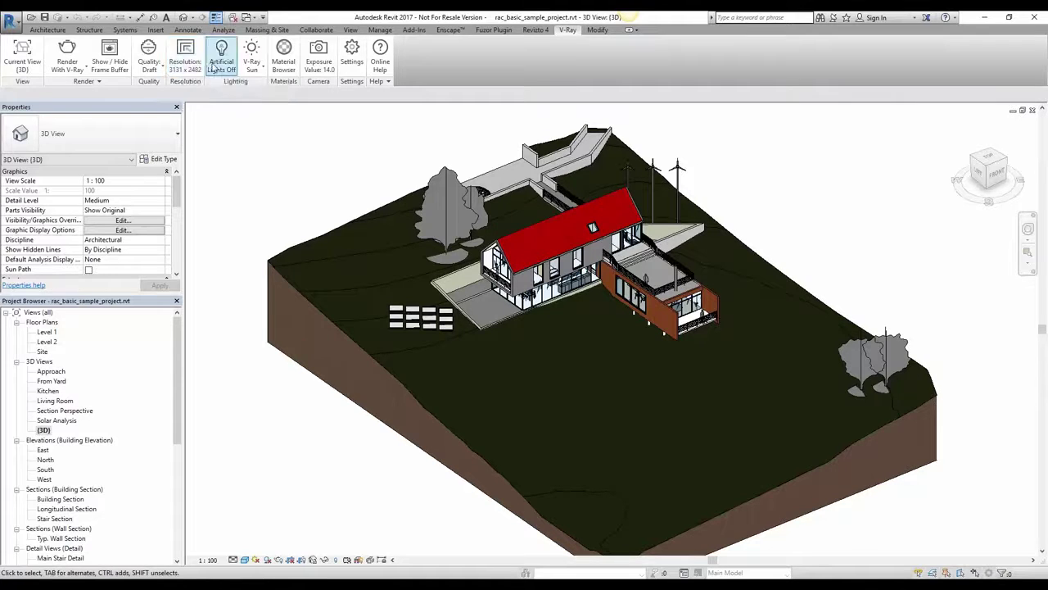
Step: Choose From Yard as the V-Ray render view and start a V-Ray RT render of it
click(86, 66)
click(85, 66)
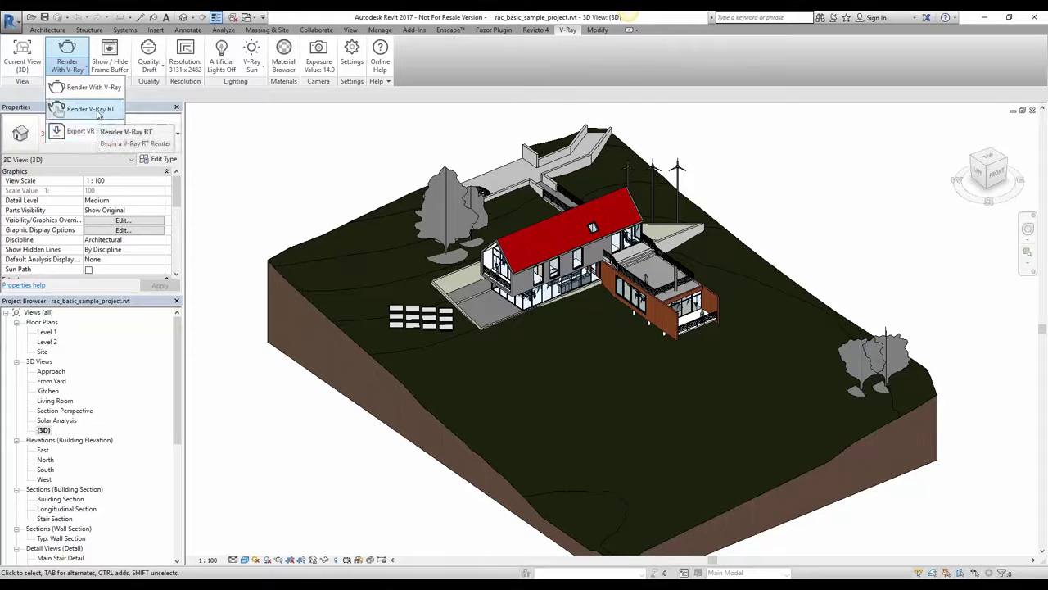
click(23, 59)
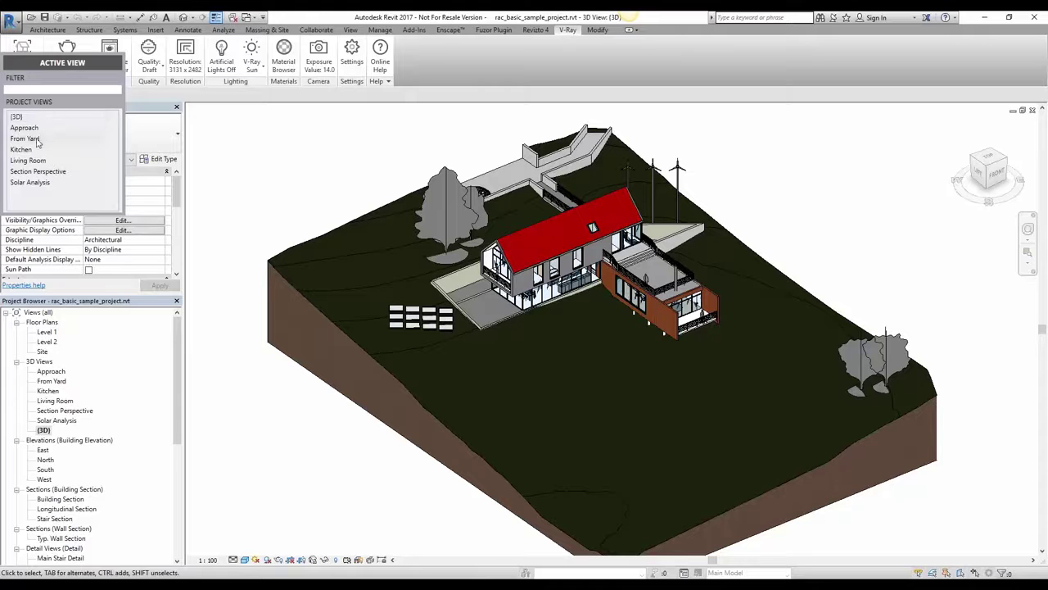
click(25, 138)
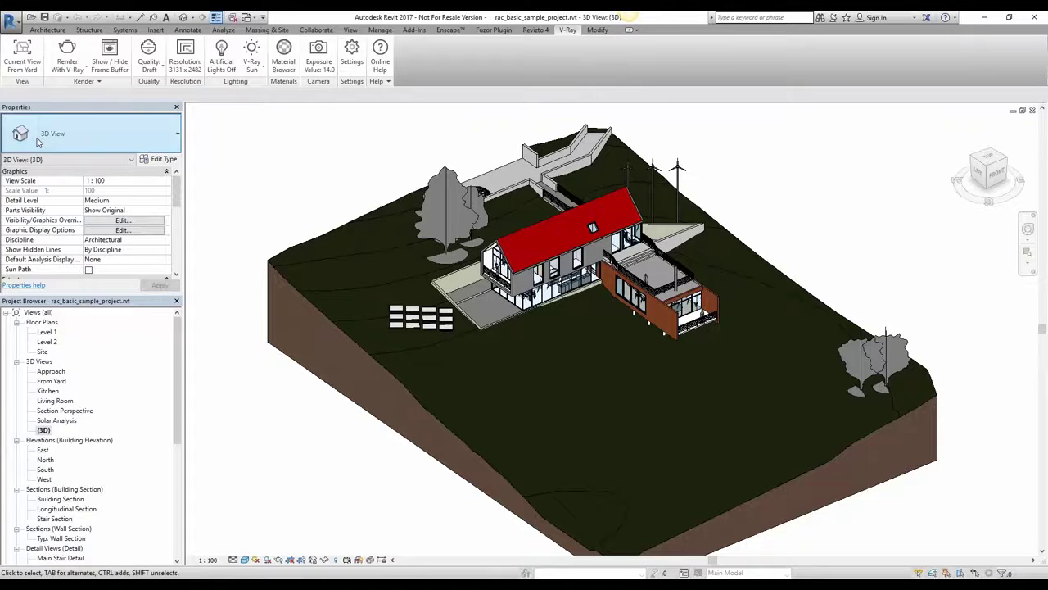
click(87, 70)
click(95, 106)
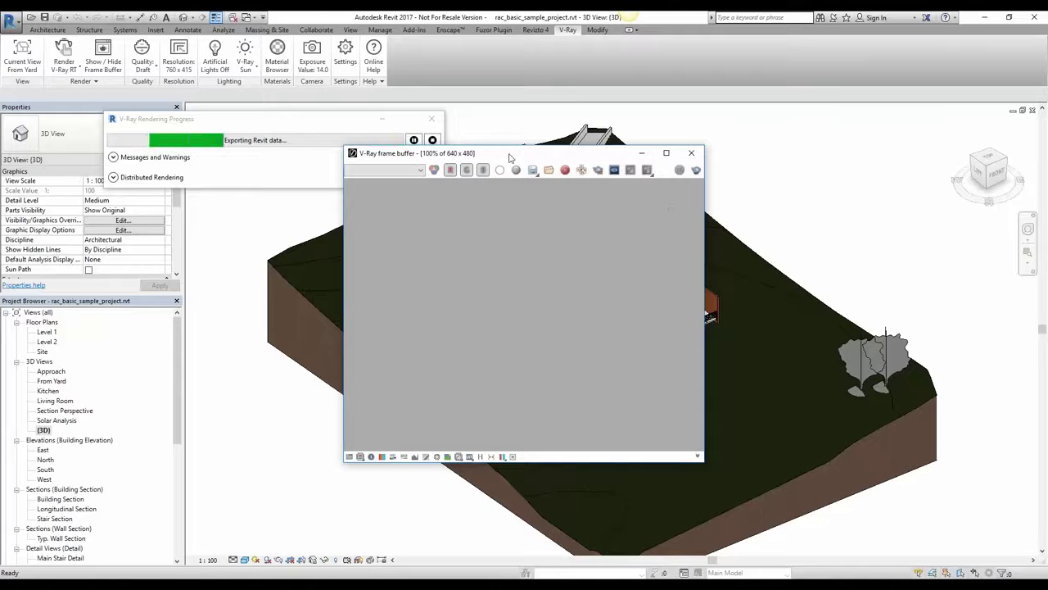
Step: Move the V-Ray frame buffer clear of the progress window and widen it to fit the whole rendered image
drag(598, 153, 754, 119)
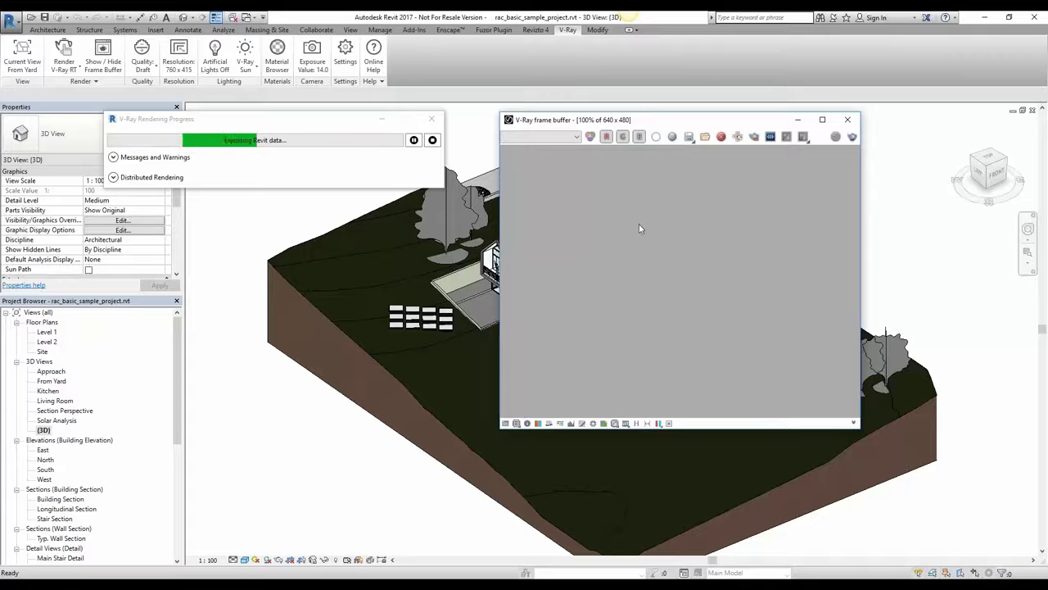
scroll(735, 218, down, 1)
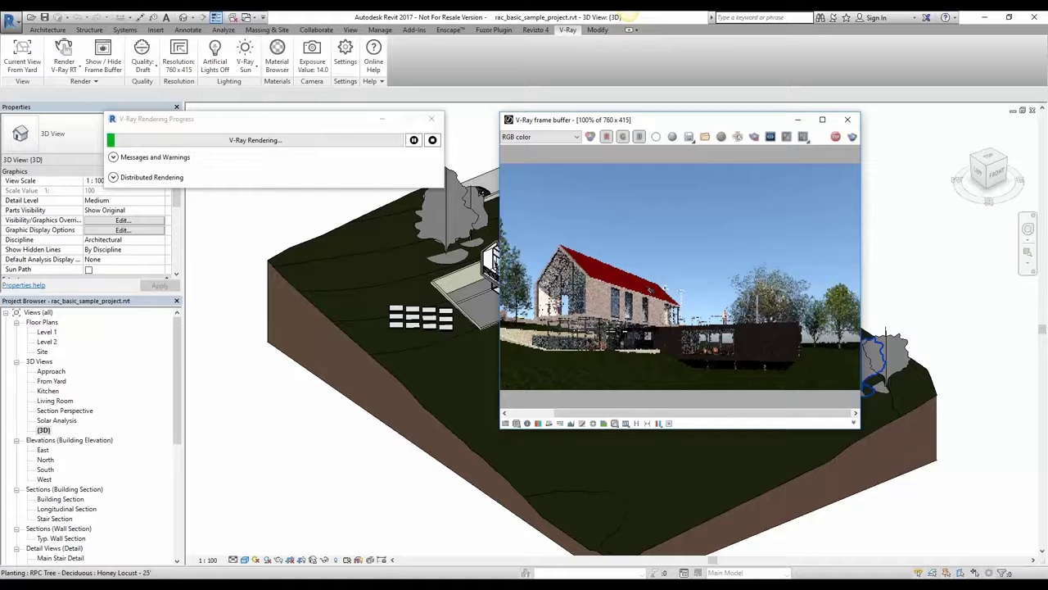
drag(861, 393, 956, 393)
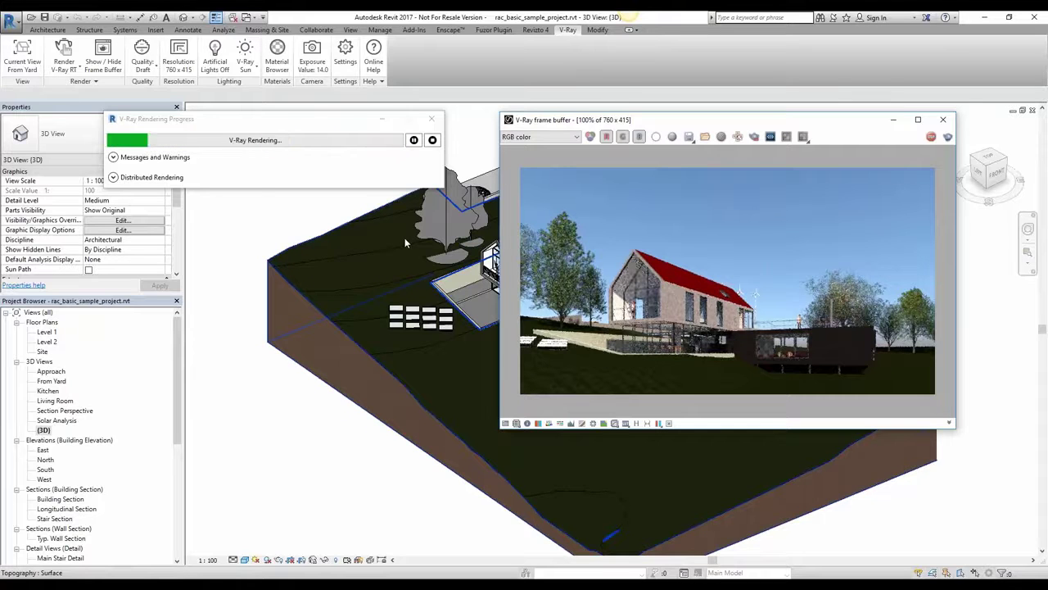
Step: Open the From Yard 3D view and minimise the rendering progress and frame buffer windows to uncover it
double_click(62, 383)
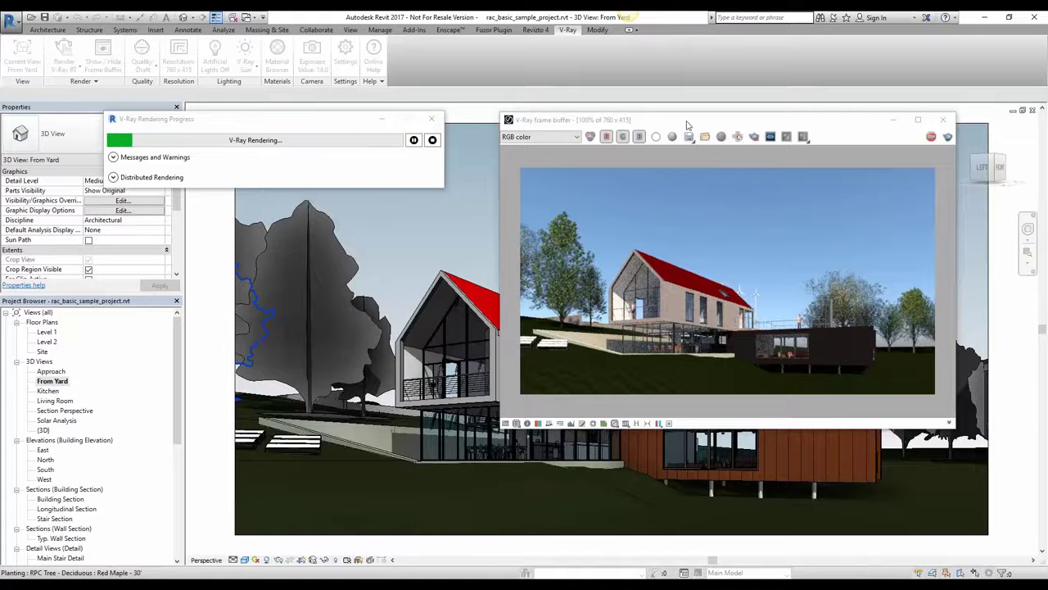
drag(685, 123, 625, 133)
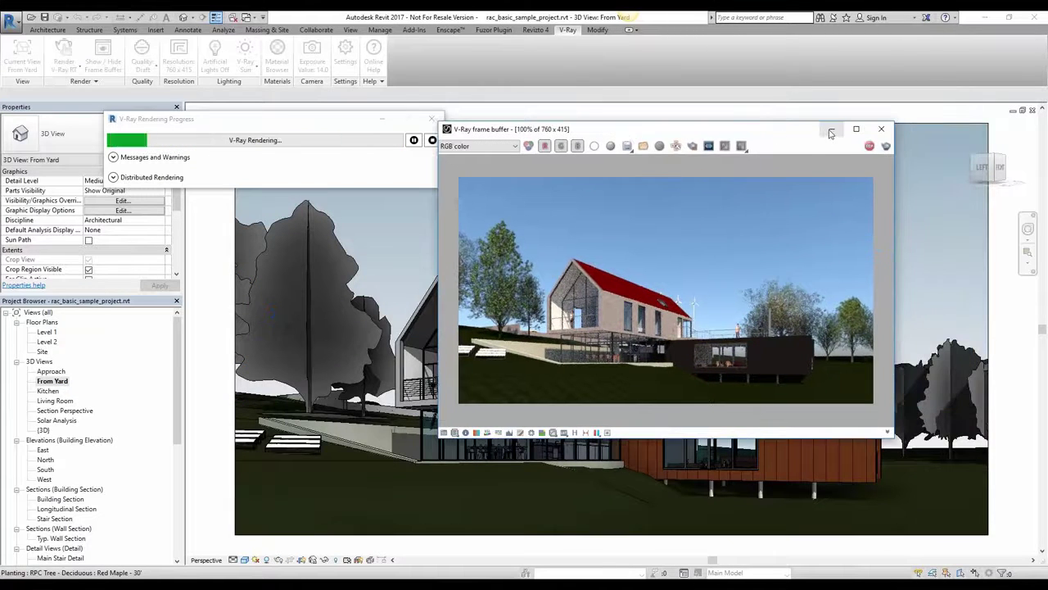
click(384, 122)
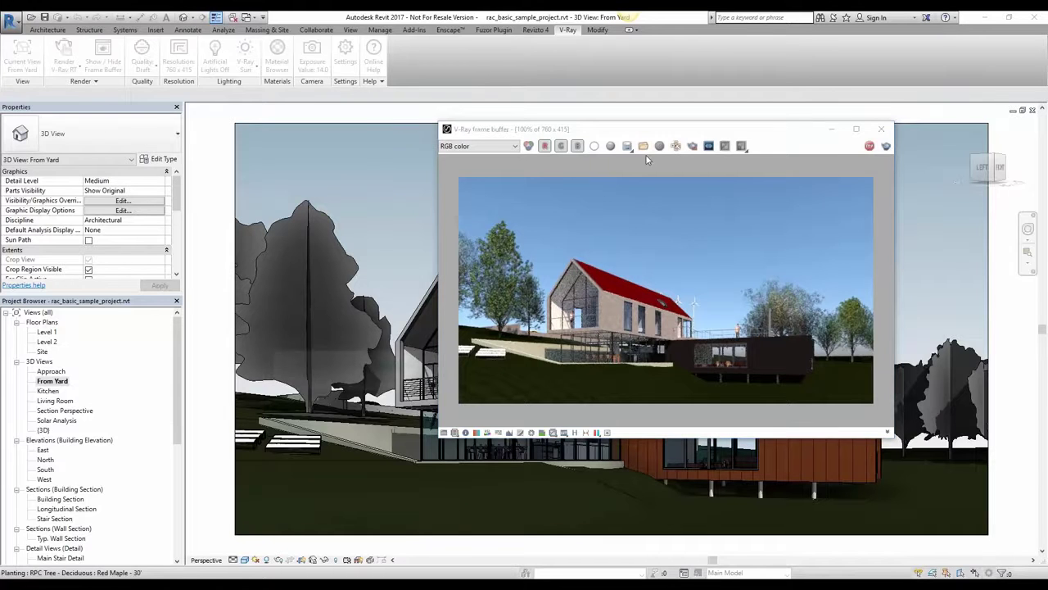
click(831, 129)
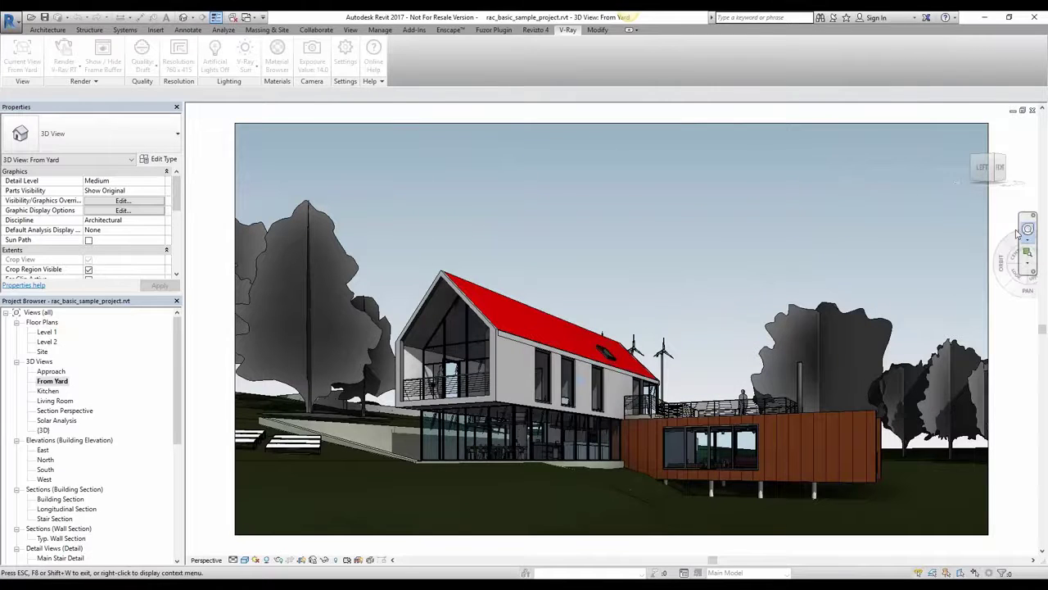
Step: Orbit the From Yard camera to a slightly higher viewpoint with the navigation wheel while the RT render runs
click(1027, 229)
drag(644, 326, 571, 534)
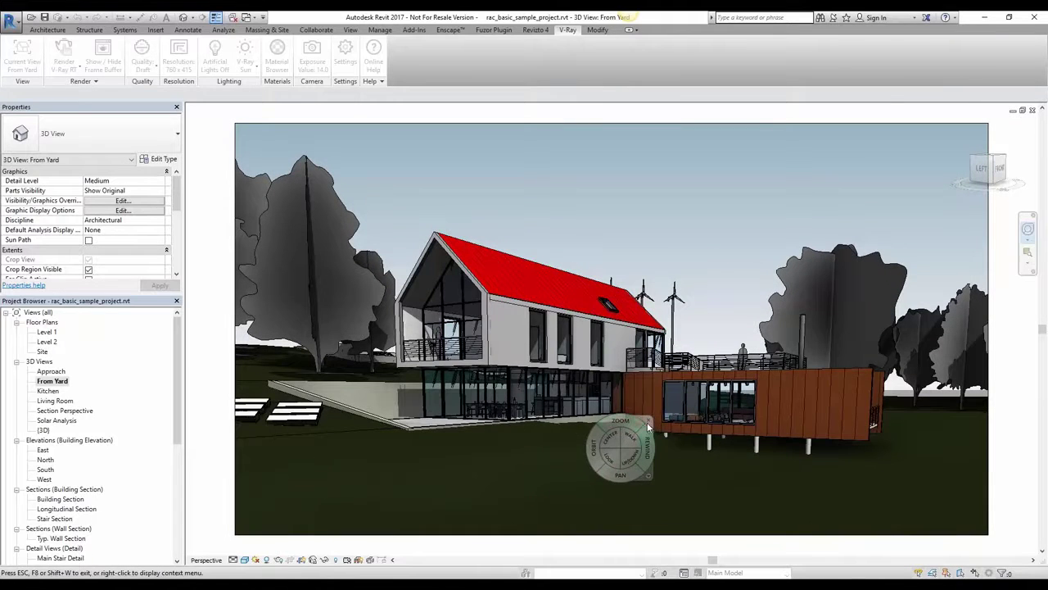
key(Escape)
Step: Restore the V-Ray frame buffer and rendering progress windows to check the updated render
mouse_move(539, 554)
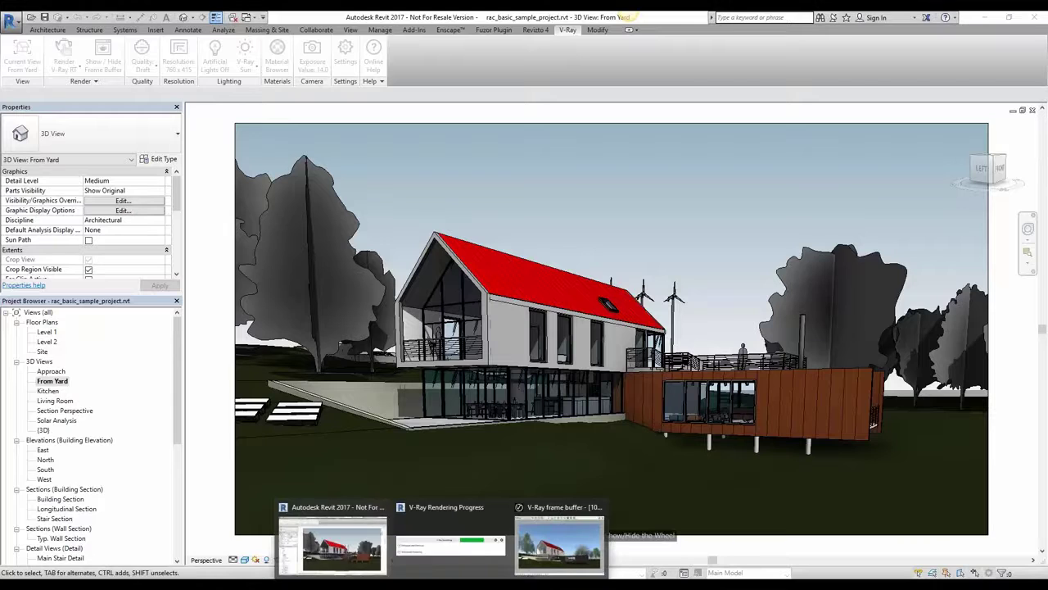
click(539, 529)
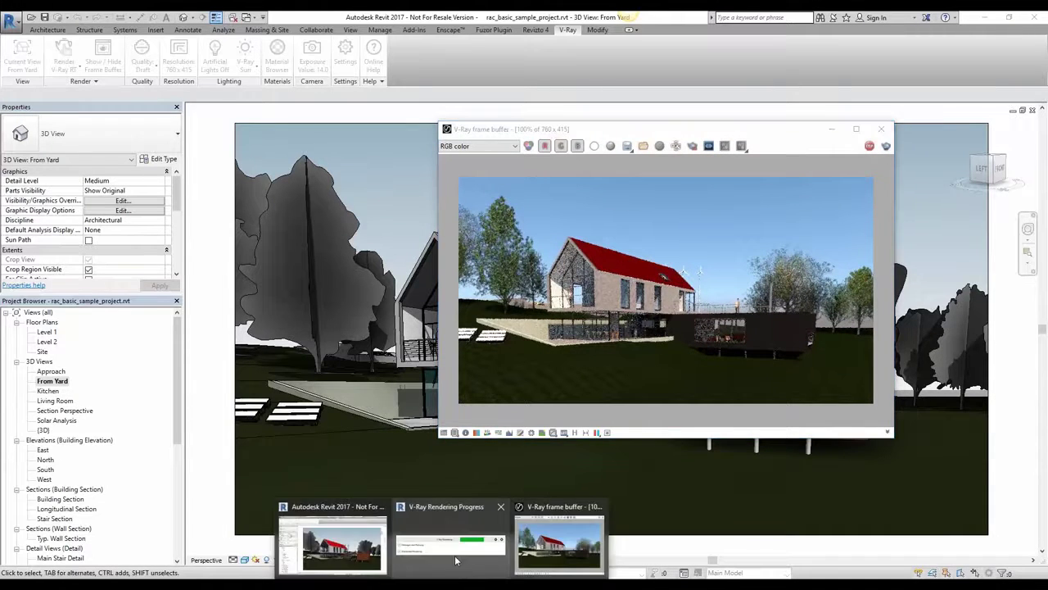
click(456, 549)
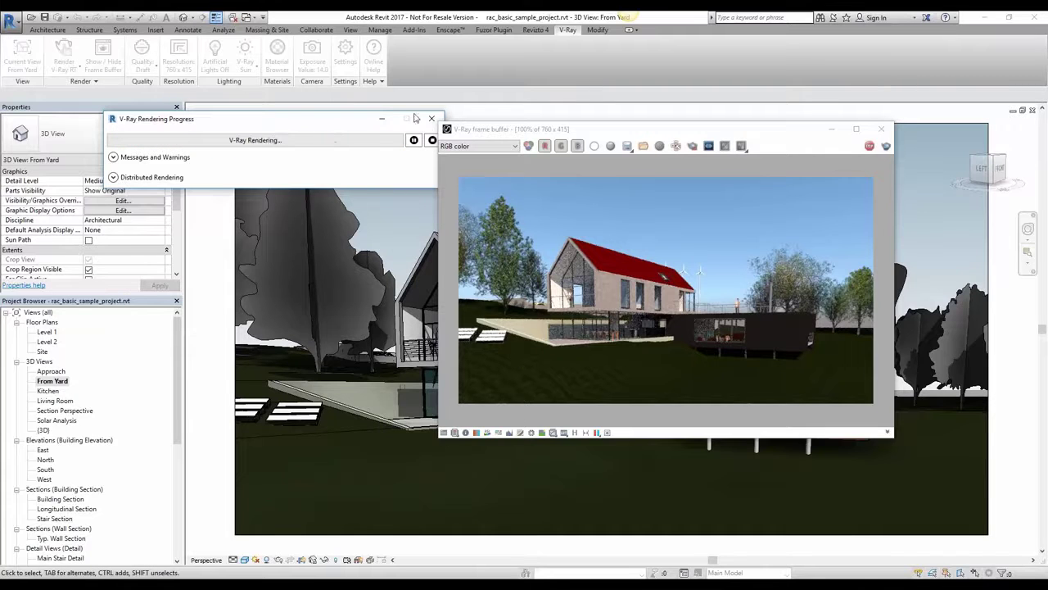
Step: Pause the V-Ray RT render and close both render windows, with the {3D} view reopened
click(413, 140)
double_click(45, 430)
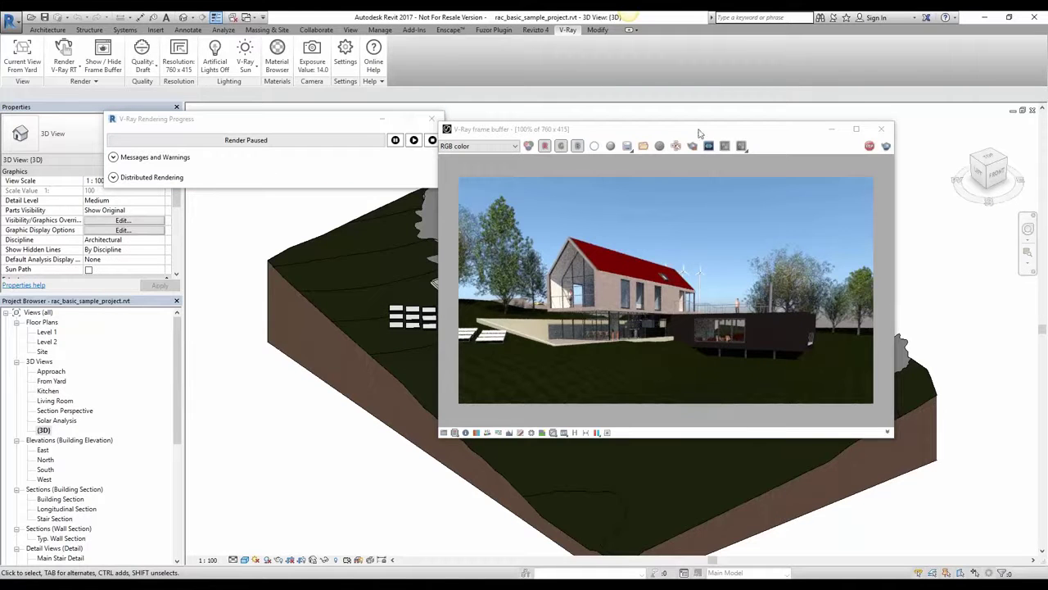
click(882, 129)
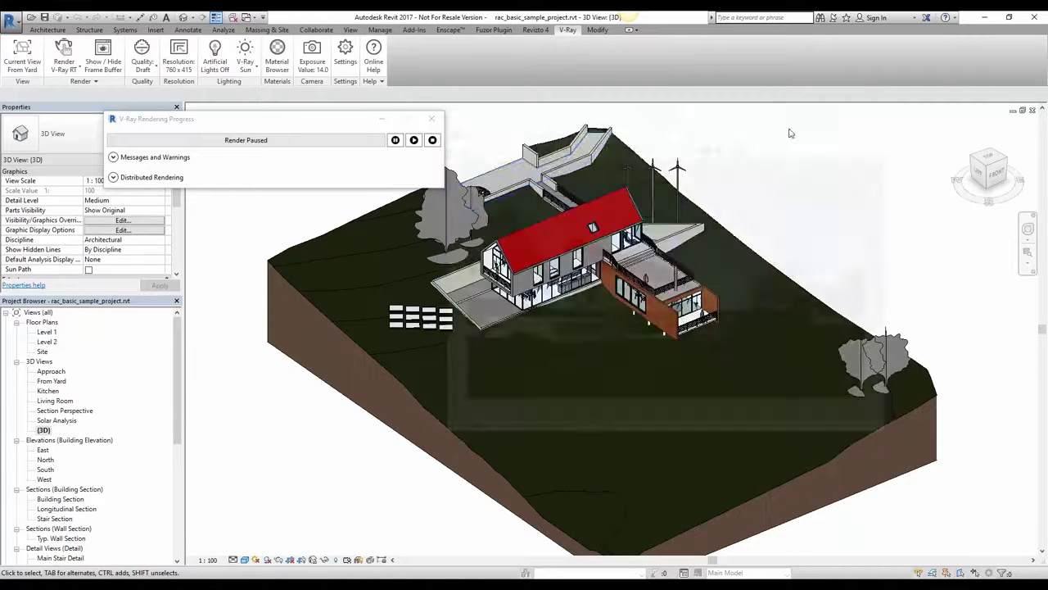
click(432, 119)
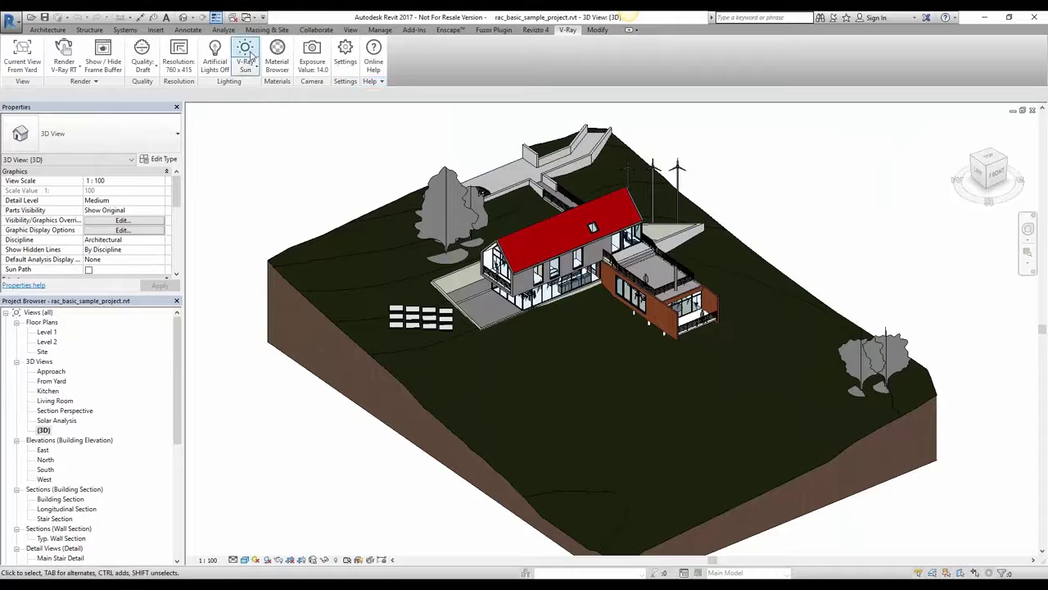
Step: Open the V-Ray material browser and filter the material map to Current View Materials
click(279, 59)
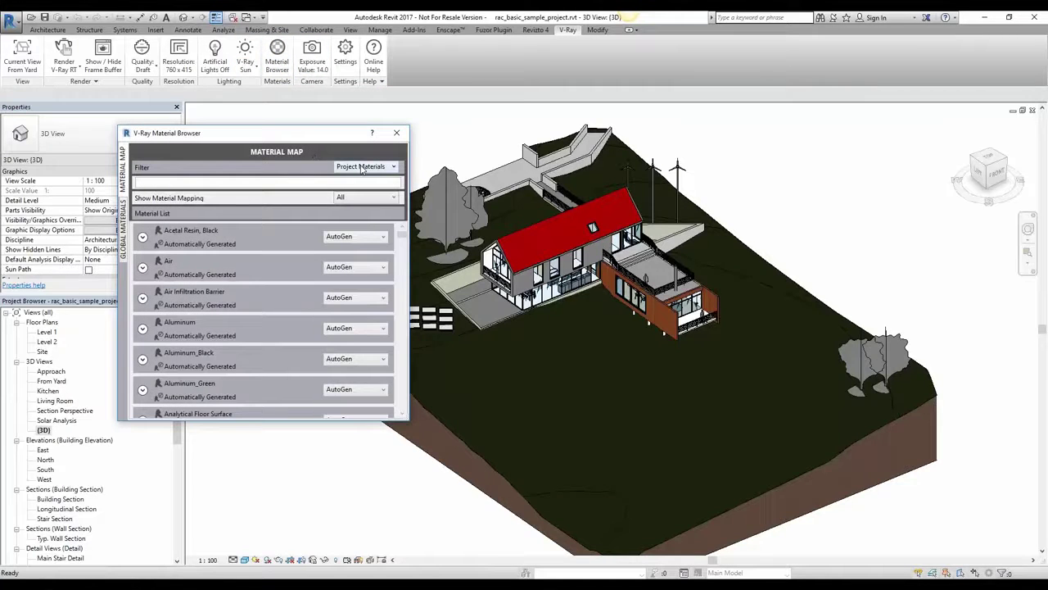
click(361, 167)
click(354, 179)
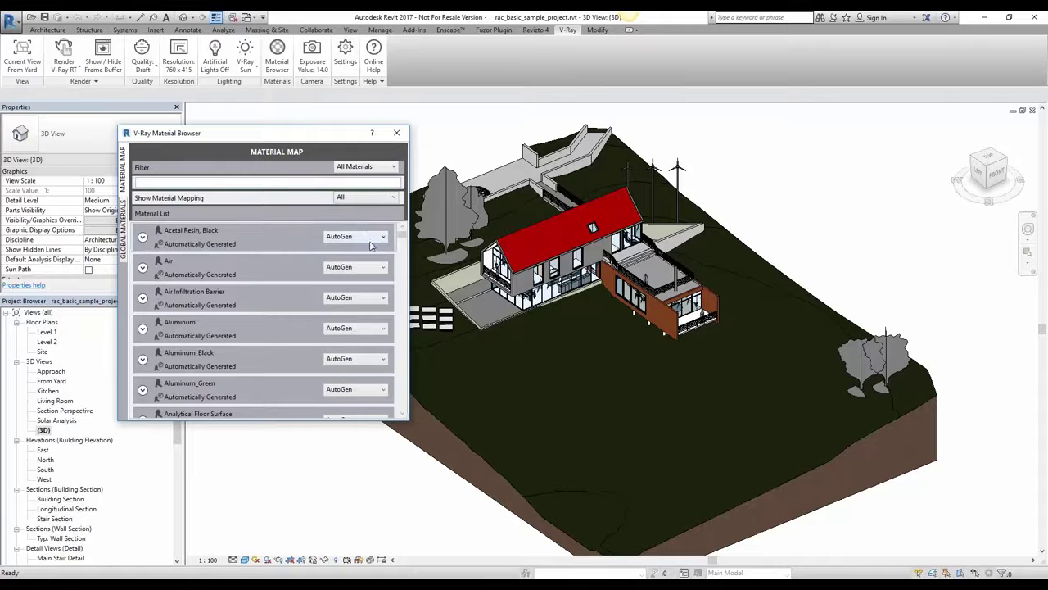
click(377, 169)
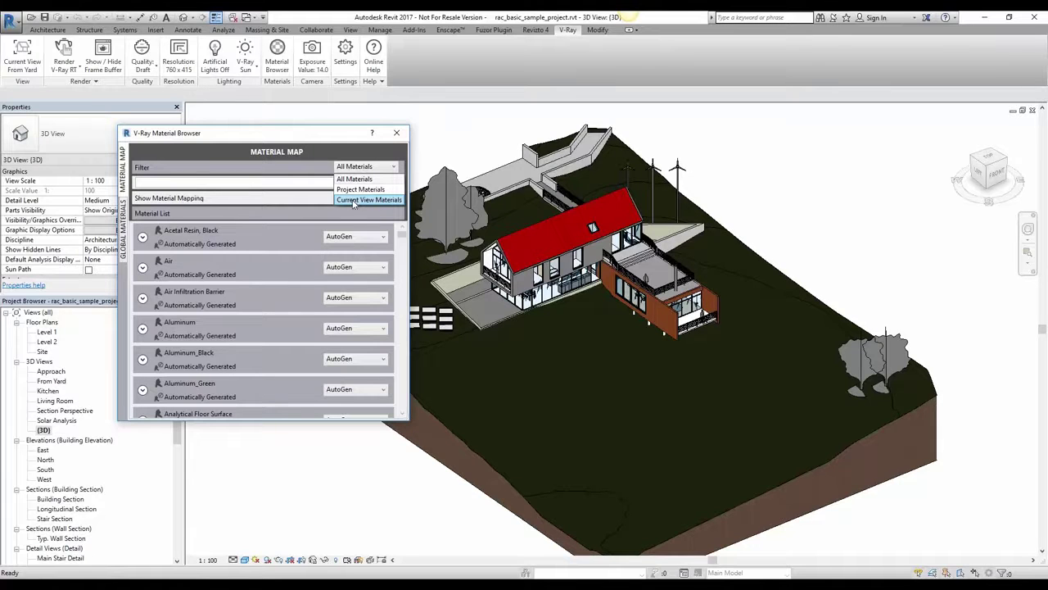
click(354, 200)
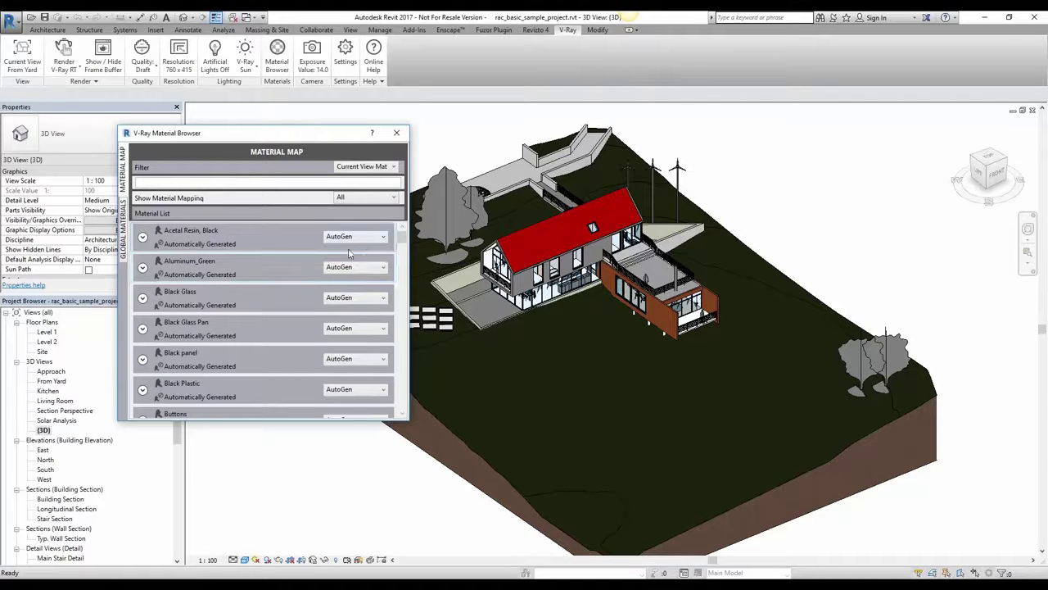
Step: Map Acetal Resin, Black to the premade V-Ray material Aluminum_Shiny.vrmat from the Metal folder
click(383, 236)
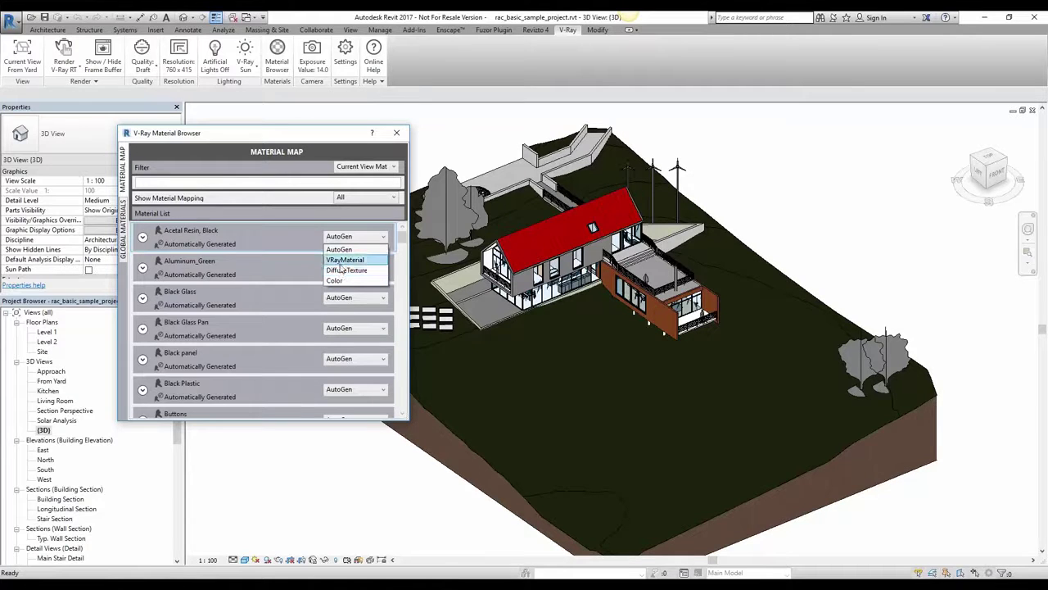
click(345, 260)
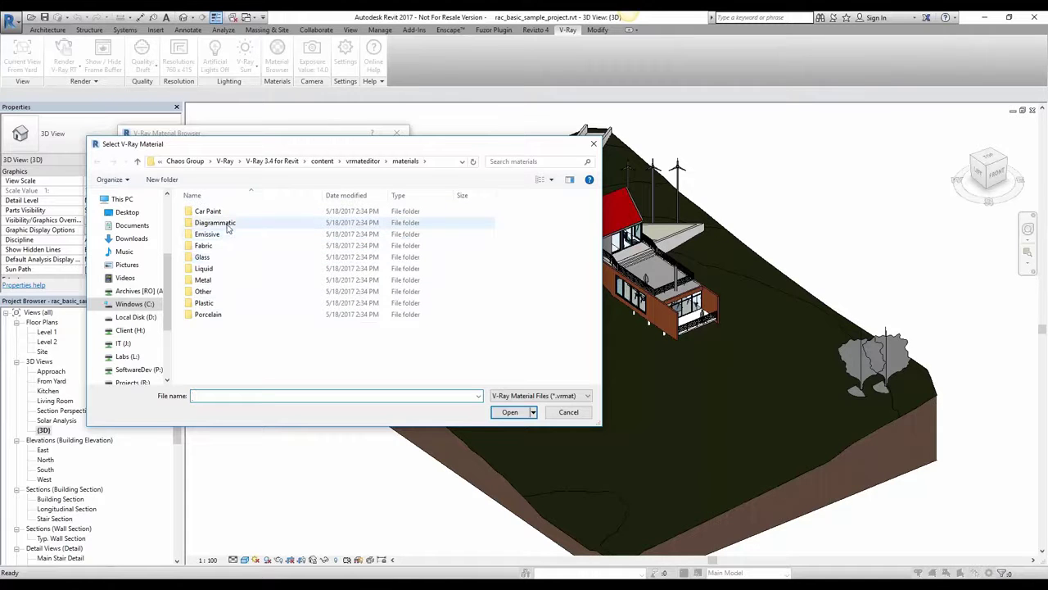
double_click(218, 279)
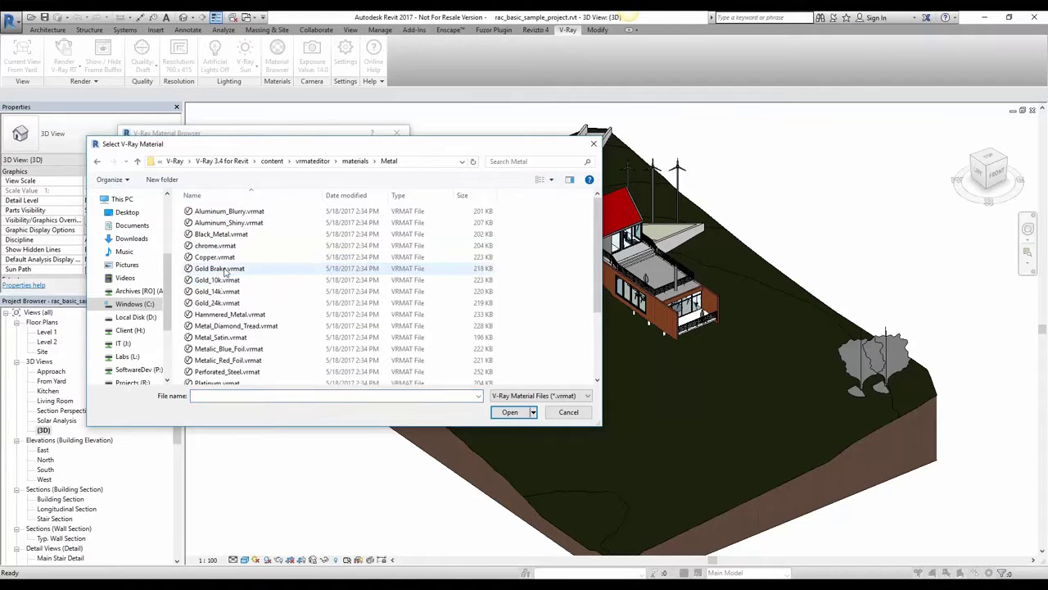
click(228, 223)
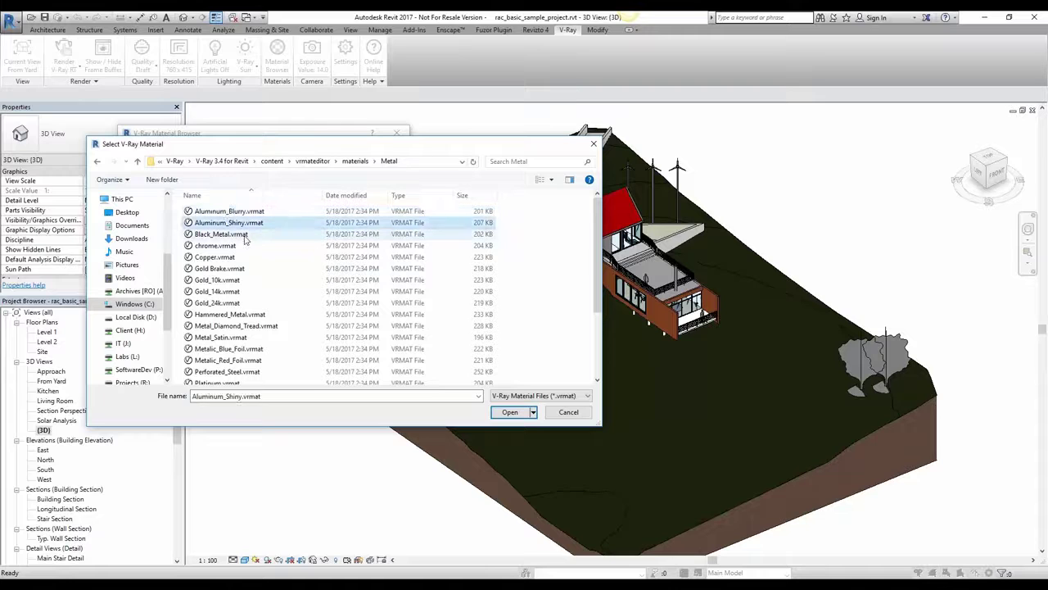
click(510, 412)
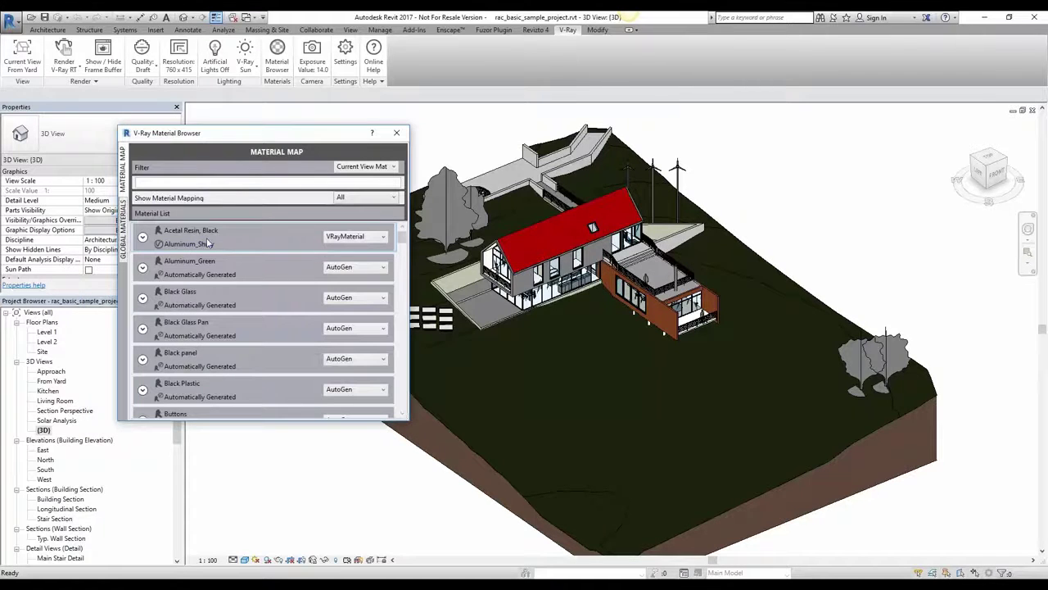
Step: Expand the Acetal Resin, Black entry and open its Aluminum_Shiny material in the material editor, enlarging the editor to fit all parameters
click(143, 238)
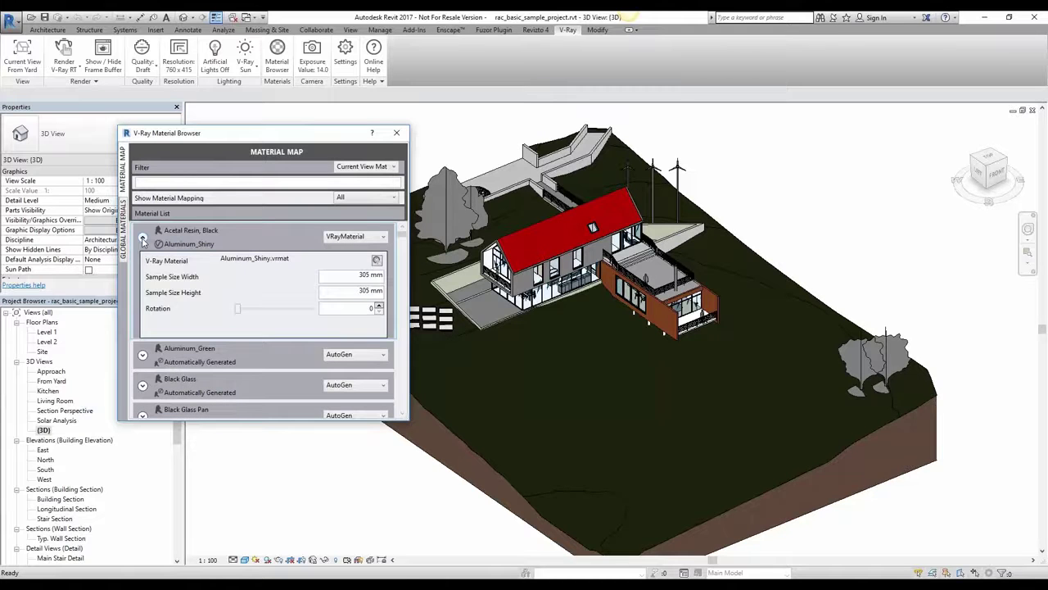
click(377, 260)
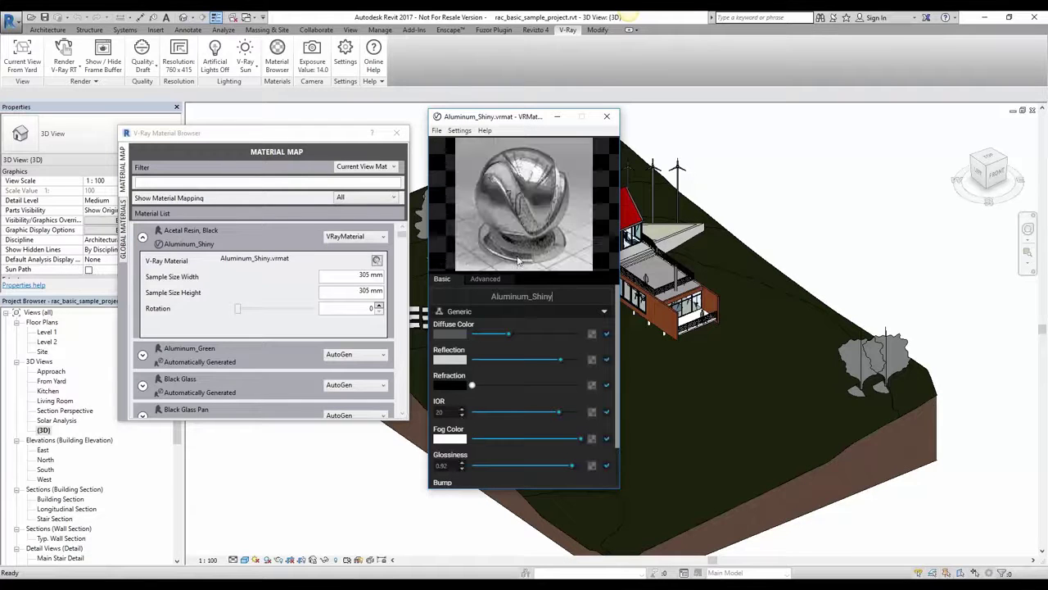
drag(534, 122, 523, 76)
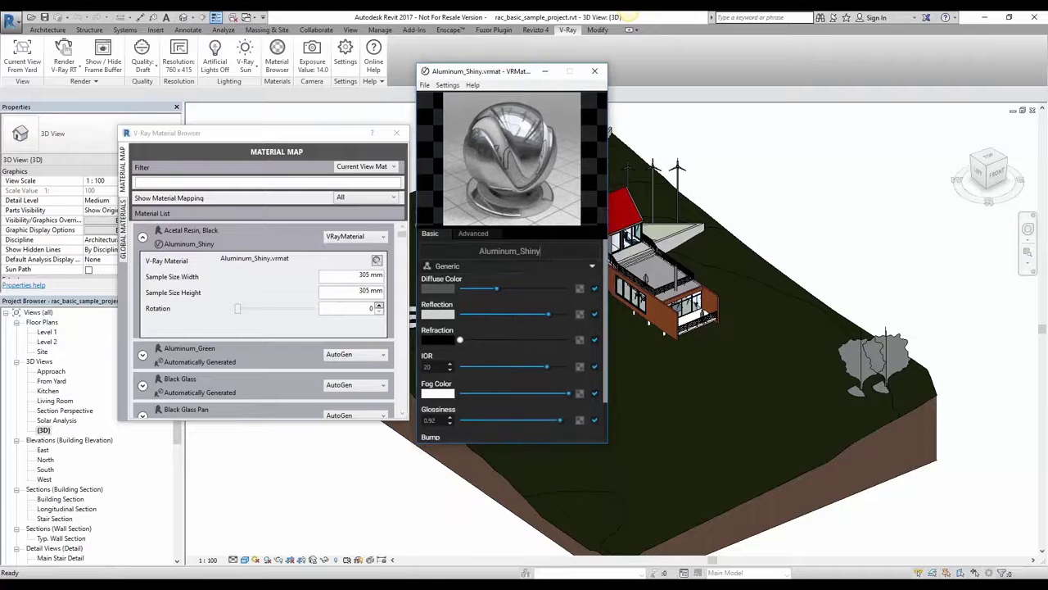
drag(584, 443, 584, 530)
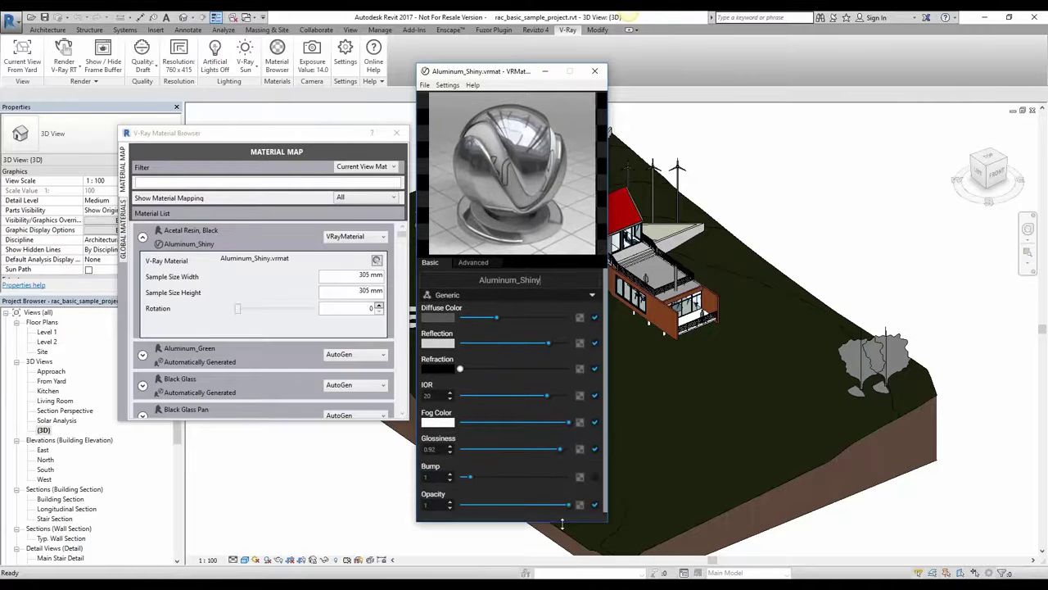
Step: Try the Plastic, Liquid and SSS2 material types on Aluminum_Shiny in the material editor
click(596, 302)
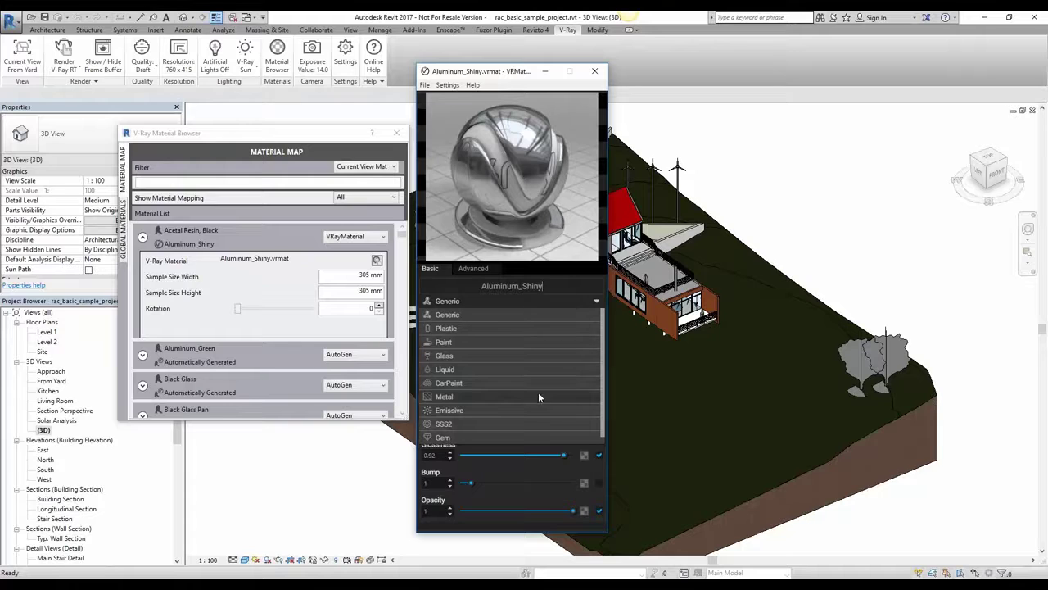
click(491, 328)
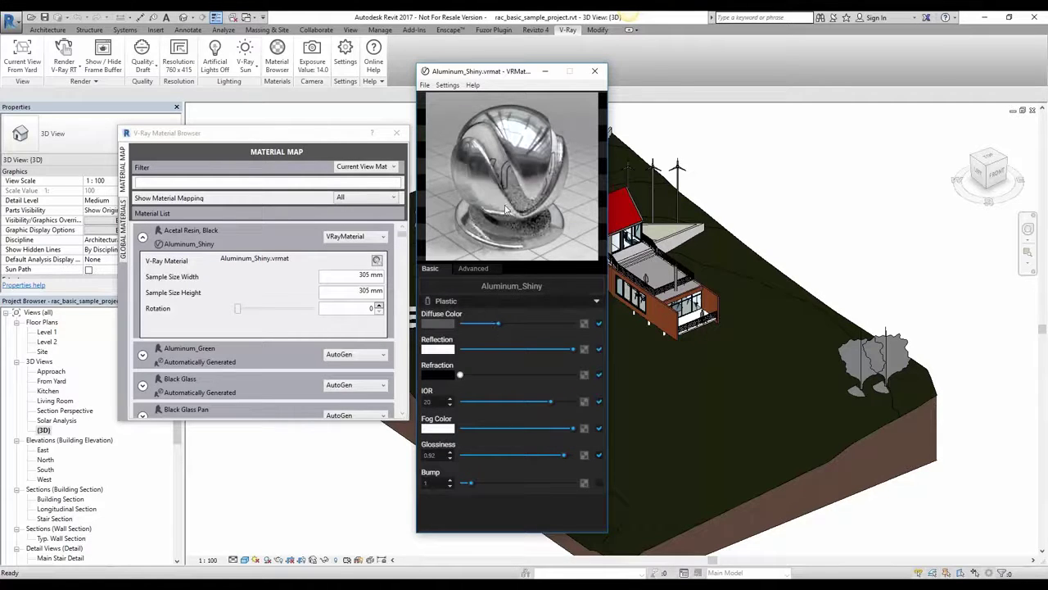
click(494, 301)
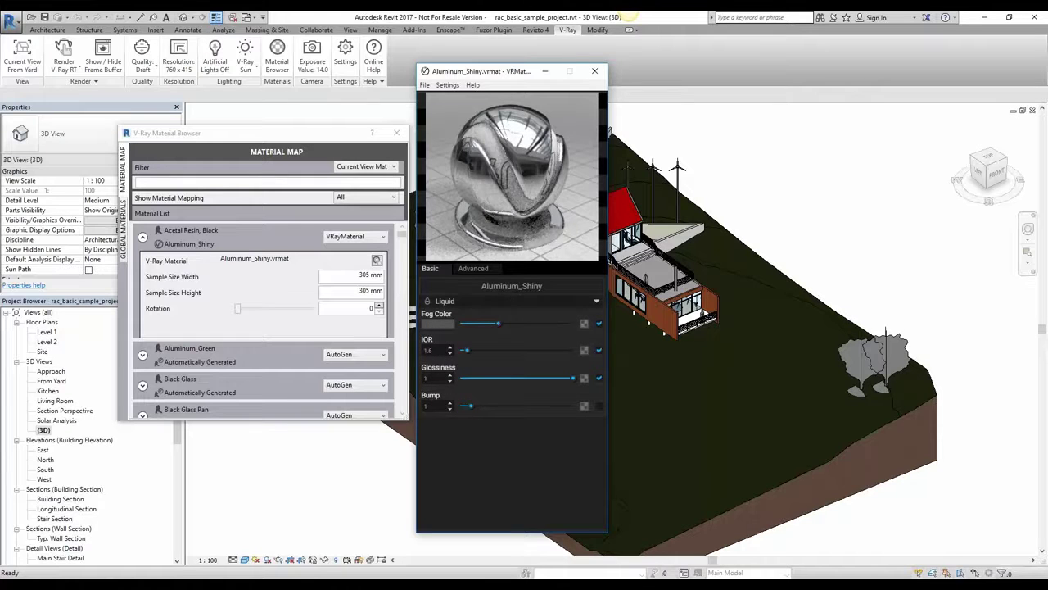
click(490, 302)
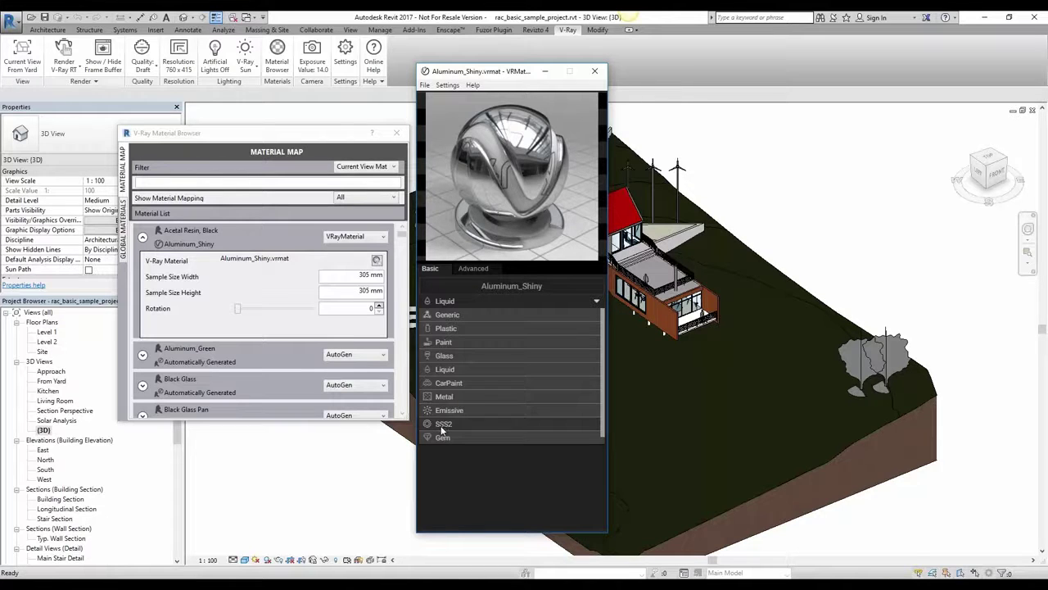
click(444, 424)
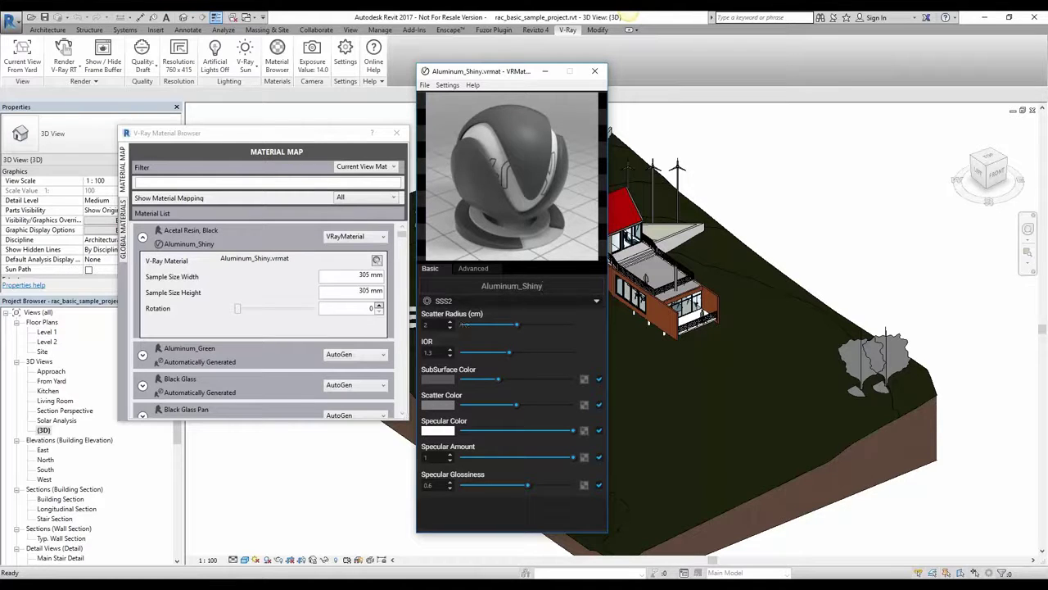
Step: Examine the advanced SSS2 parameters of Aluminum_Shiny, including the Options and the bump and displacement Maps
click(480, 269)
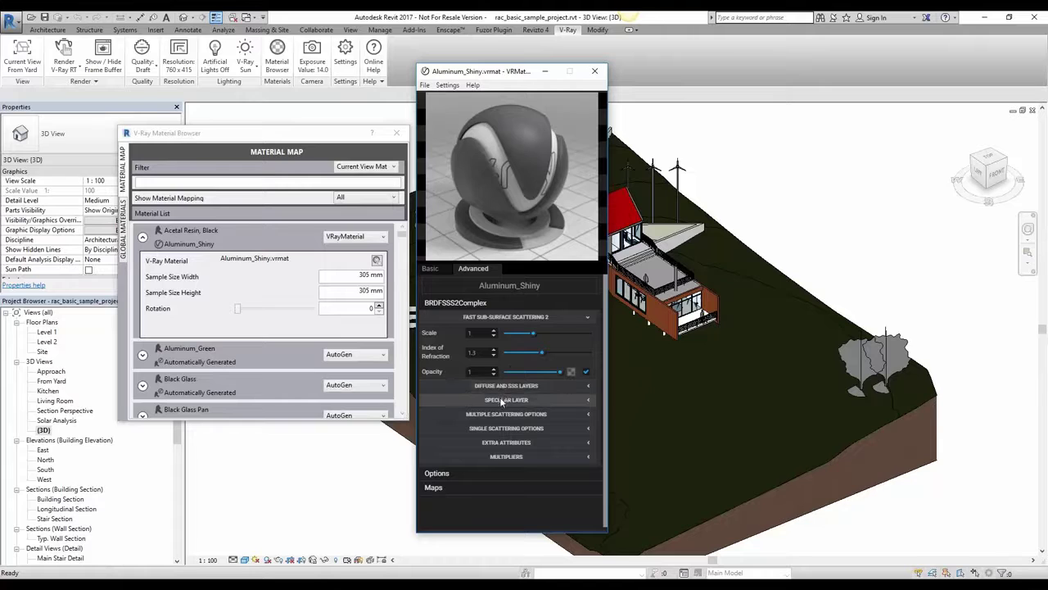
click(442, 473)
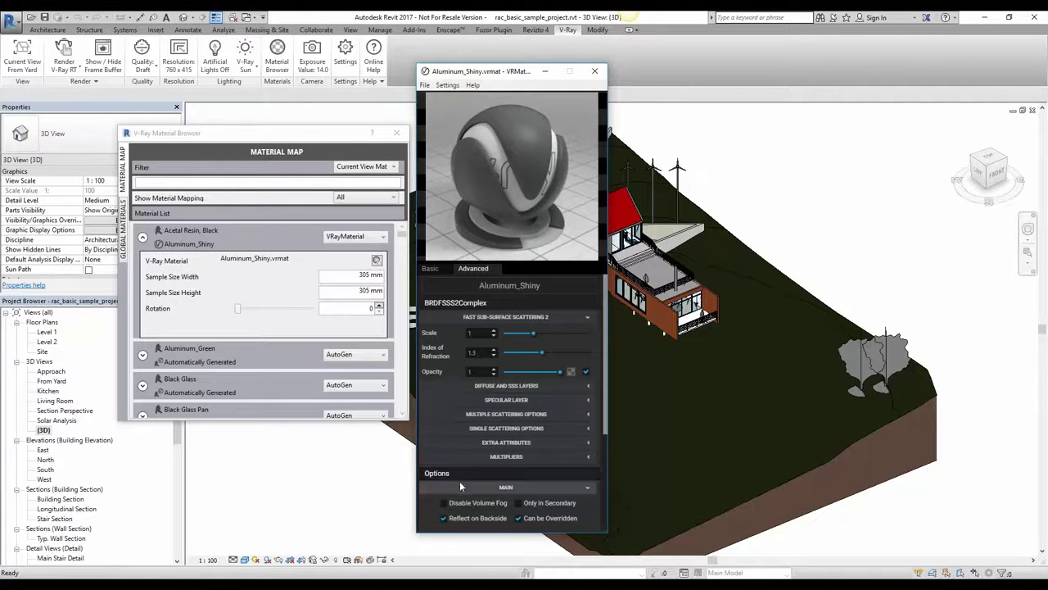
scroll(450, 480, down, 2)
scroll(432, 472, down, 2)
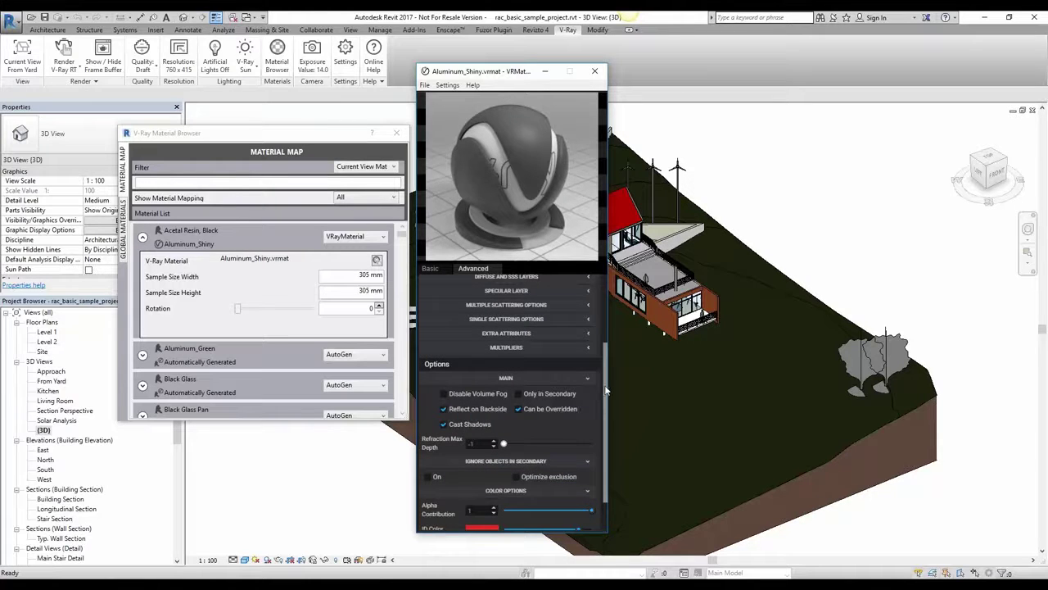
scroll(606, 391, down, 2)
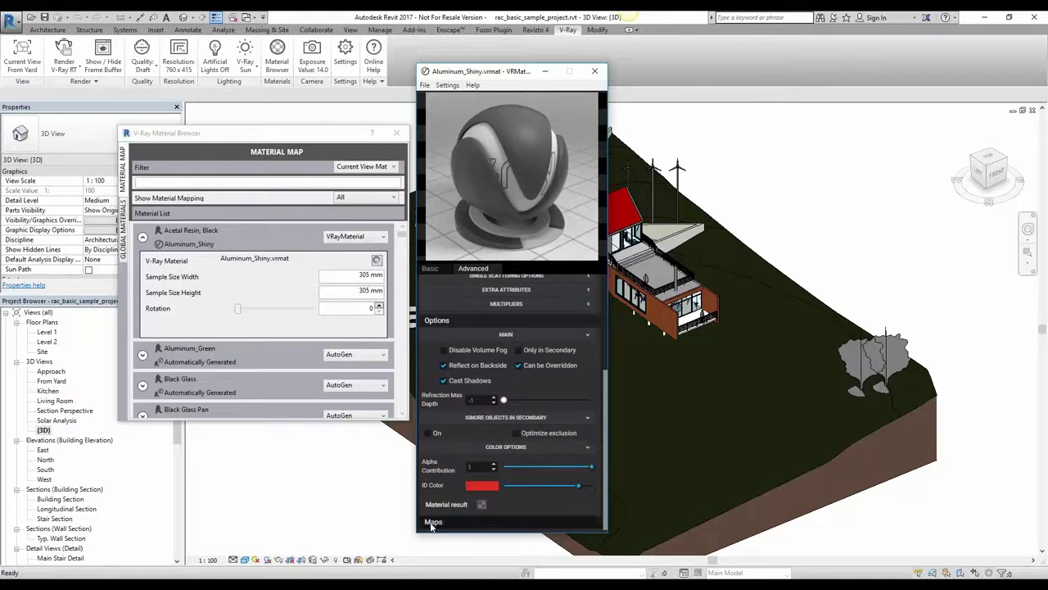
click(433, 522)
scroll(446, 487, down, 5)
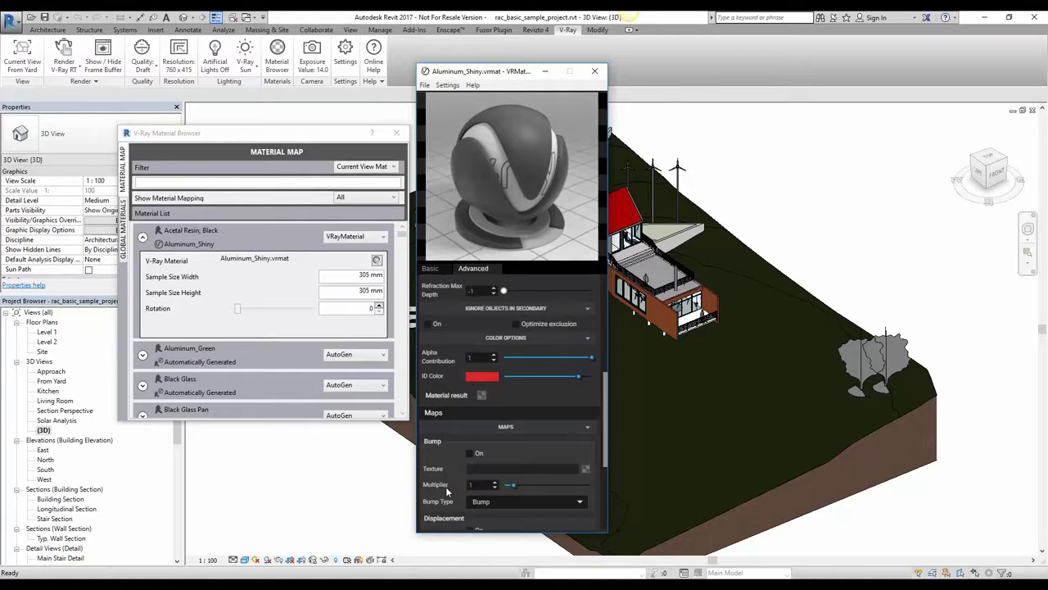
scroll(446, 487, down, 5)
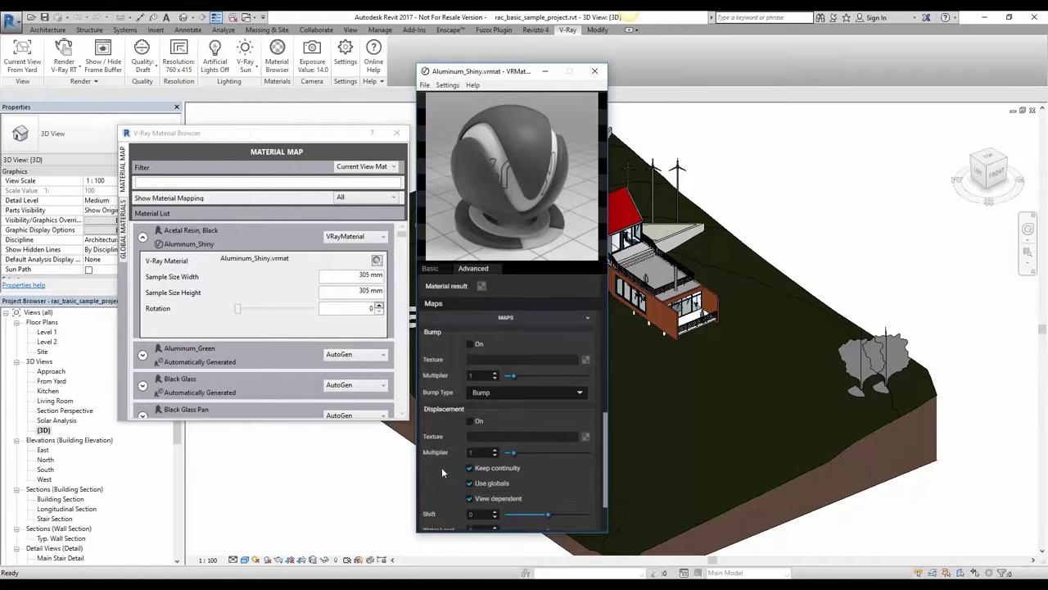
scroll(441, 472, down, 2)
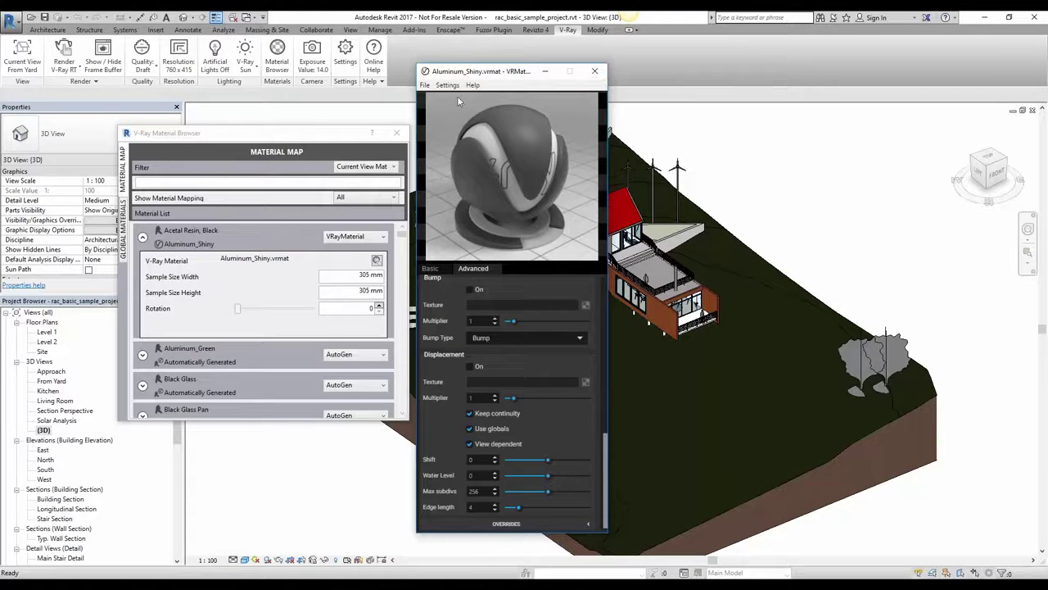
Step: Close the material editor without saving and set the mapping of Acetal Resin, Black back to AutoGen
click(425, 85)
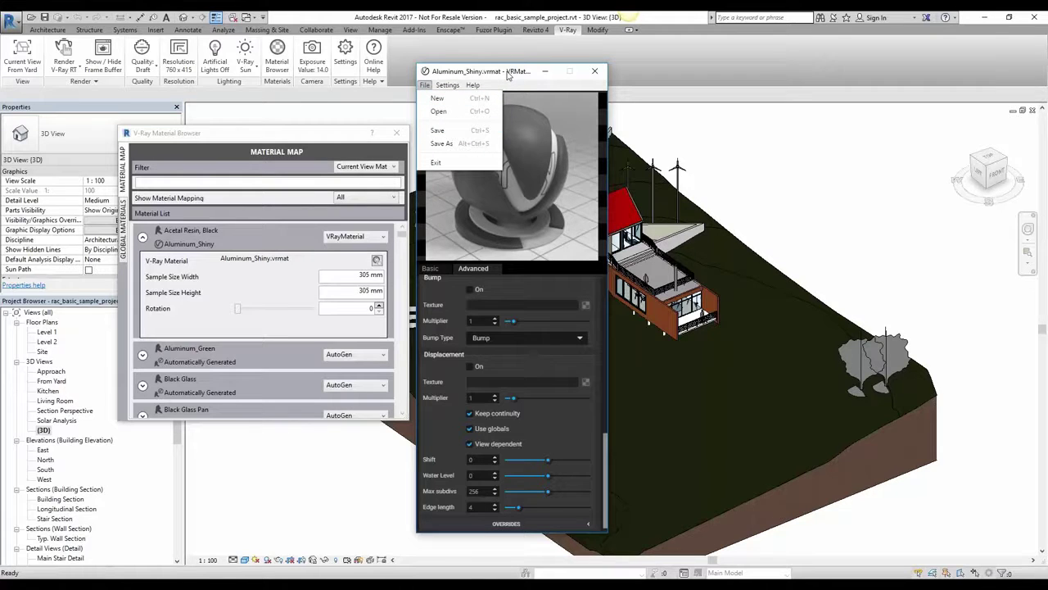
click(508, 75)
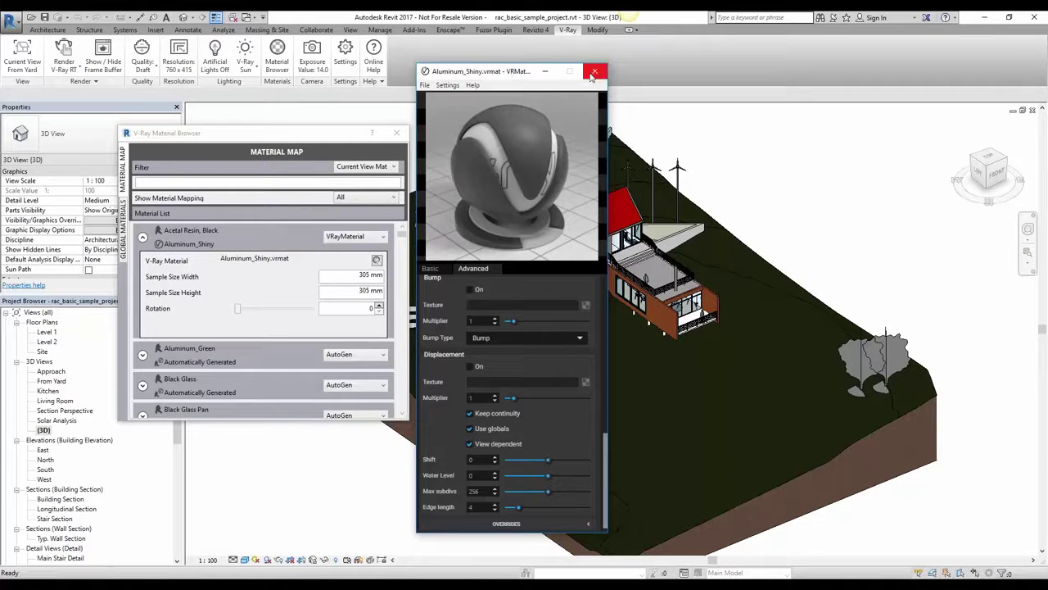
click(594, 74)
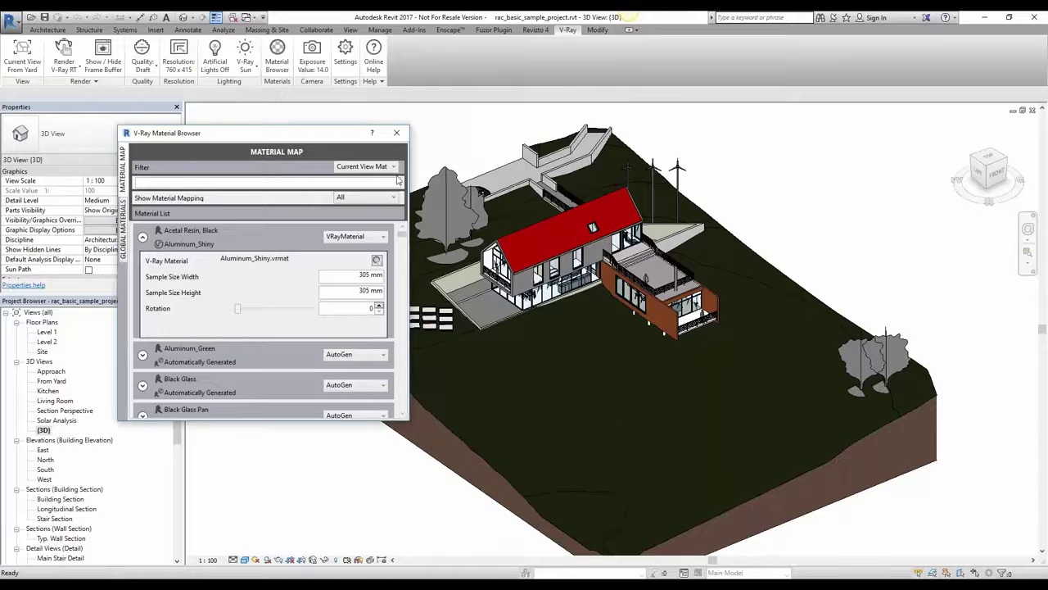
click(373, 239)
click(360, 248)
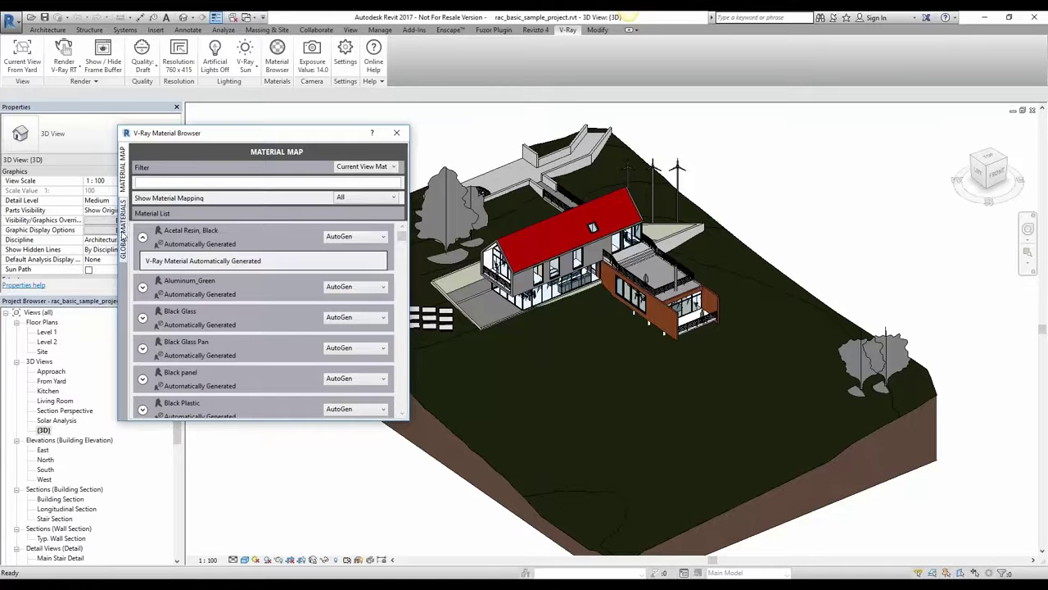
Step: Enable both the Opaque Material Override and the Transparent Material Override in the global materials settings
click(123, 236)
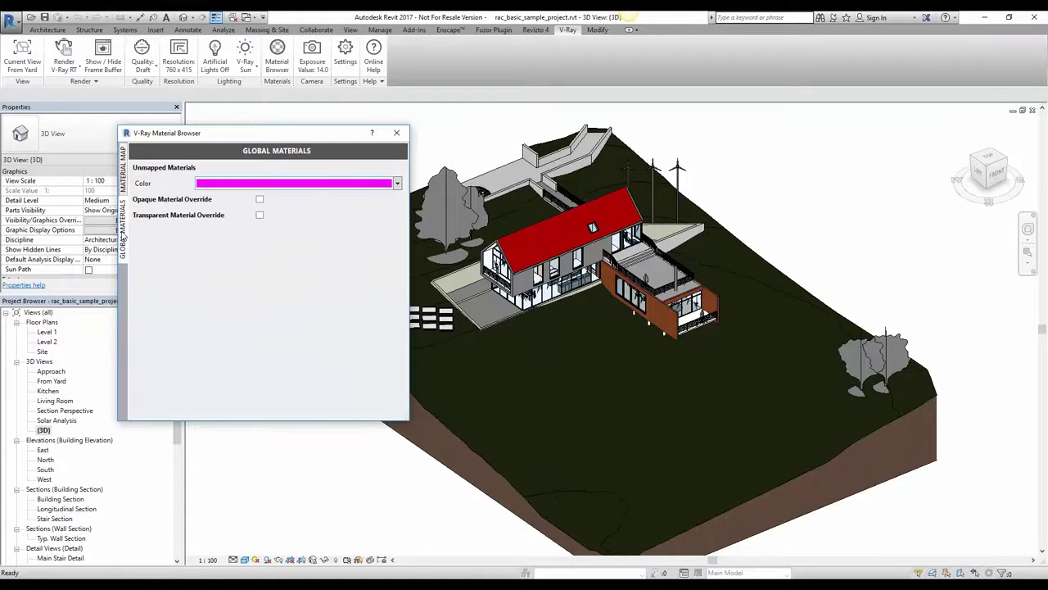
click(260, 200)
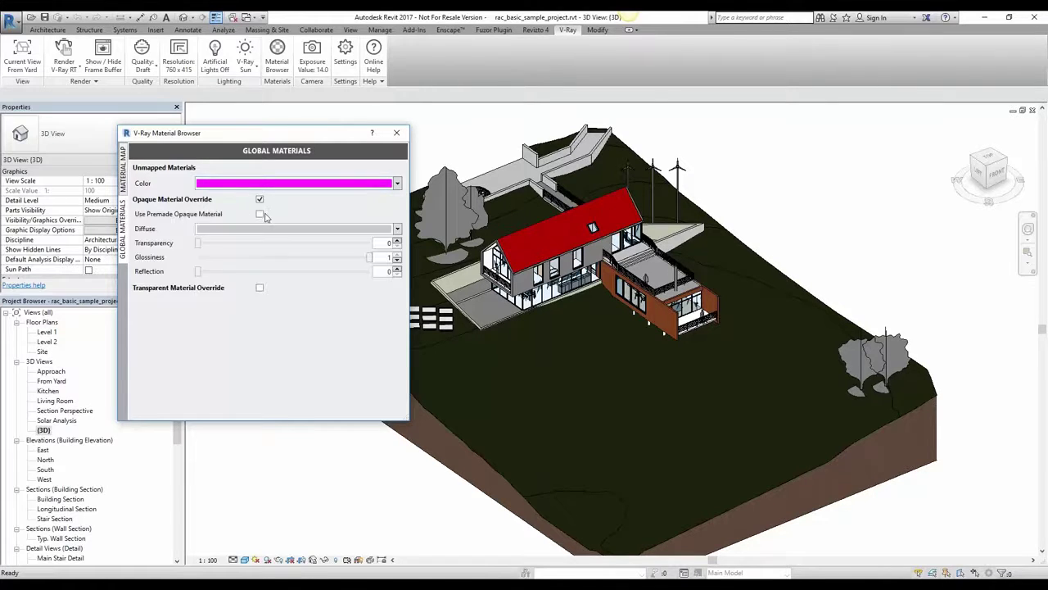
click(259, 288)
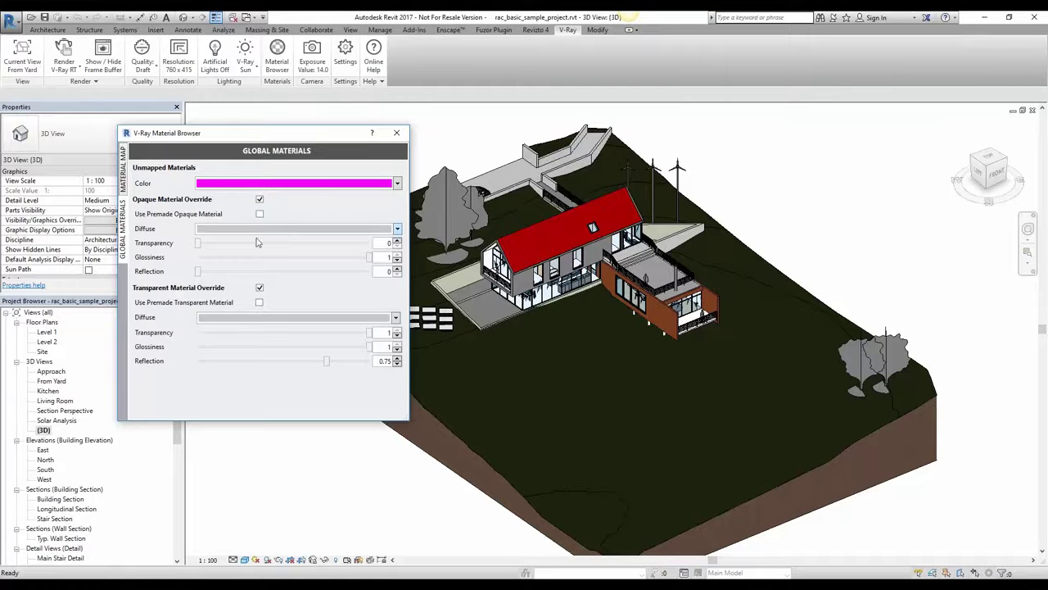
Step: Move the material browser clear of the render area and start a V-Ray RT render of the From Yard view
drag(311, 137, 894, 109)
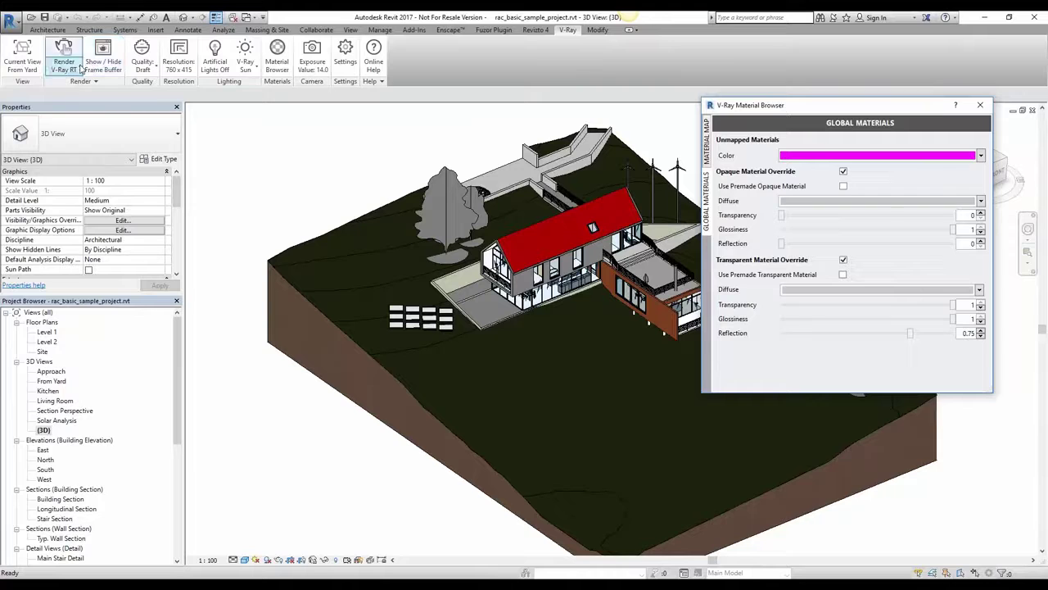
click(82, 72)
click(92, 108)
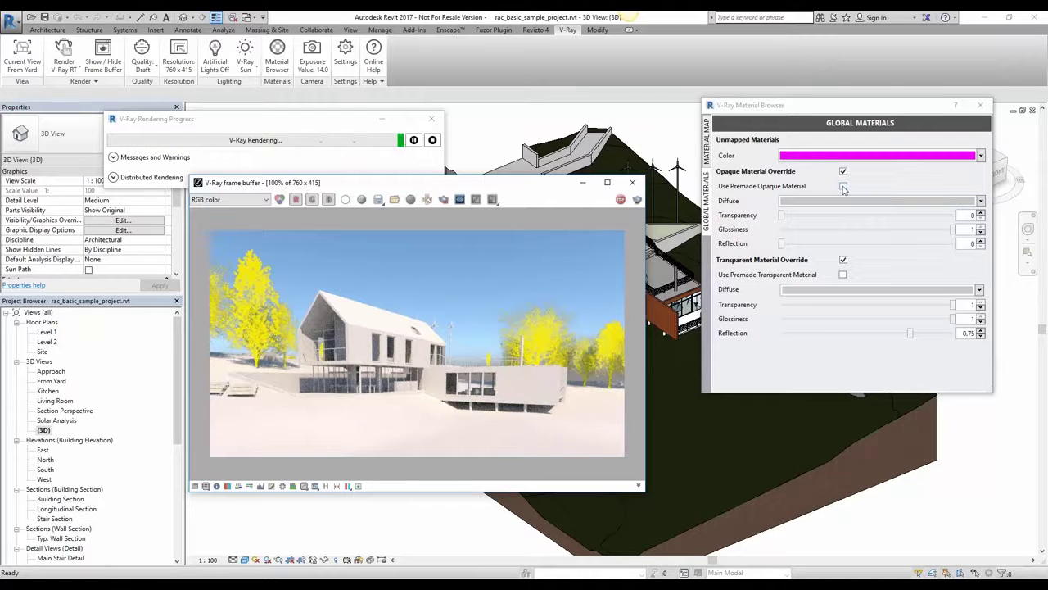
Step: Use a premade material for the Opaque Material Override, loading 3D_Print_White.vrmat from the Diagrammatic materials folder
click(844, 185)
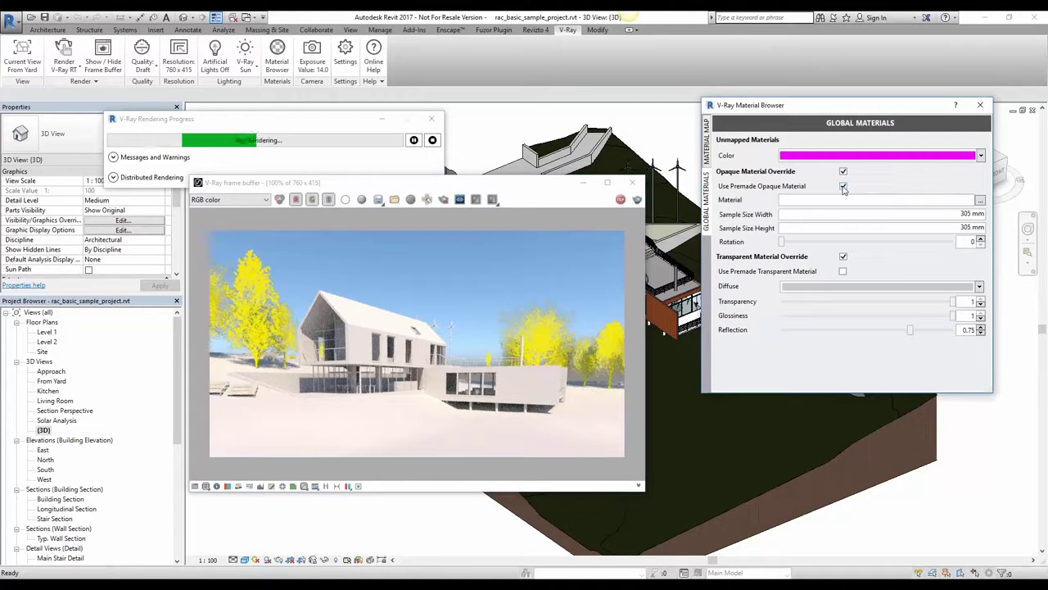
click(981, 203)
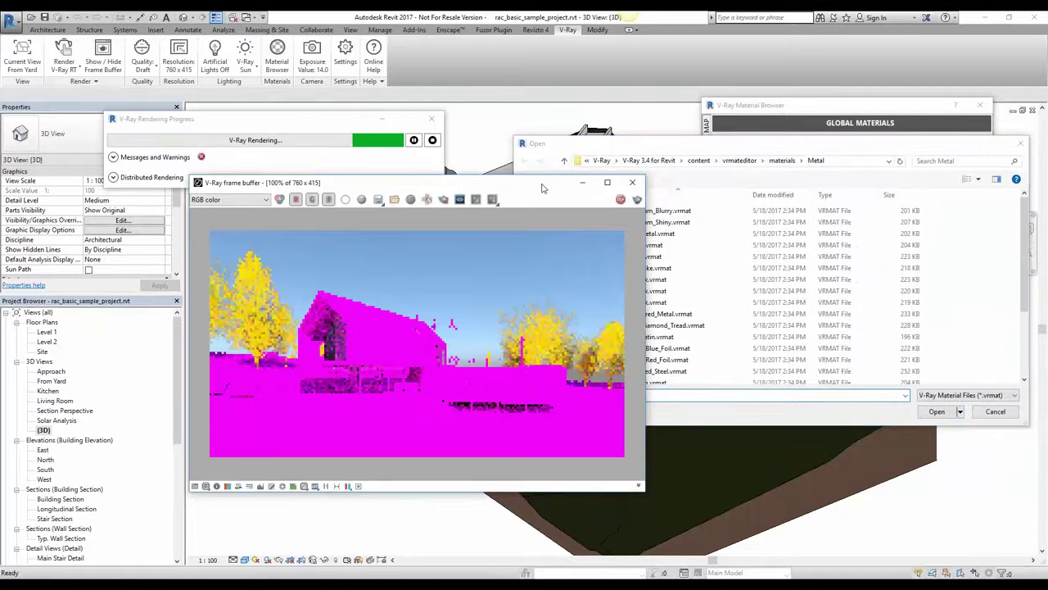
drag(547, 185, 402, 176)
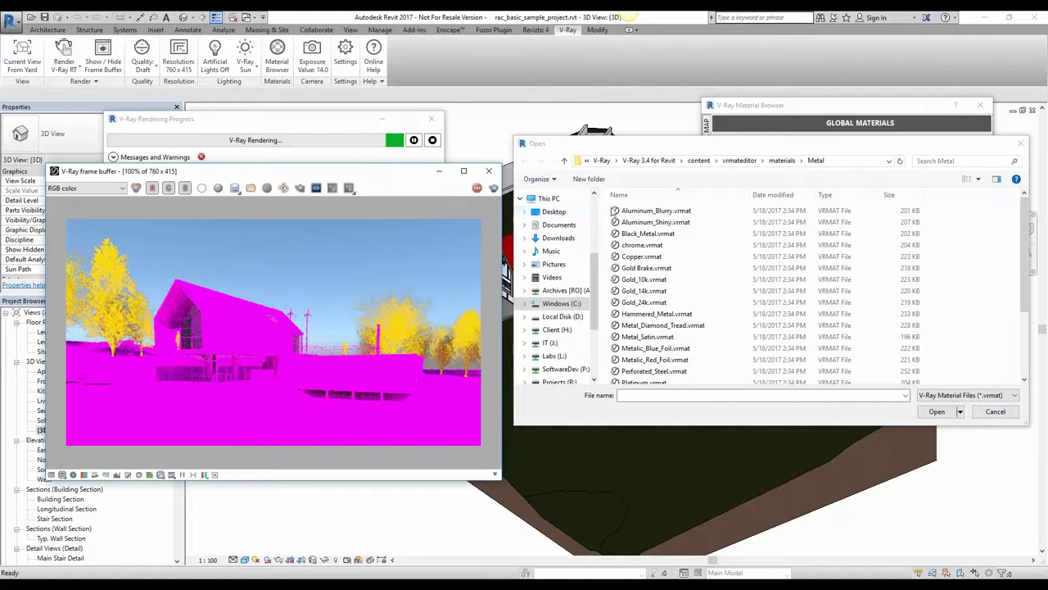
click(781, 161)
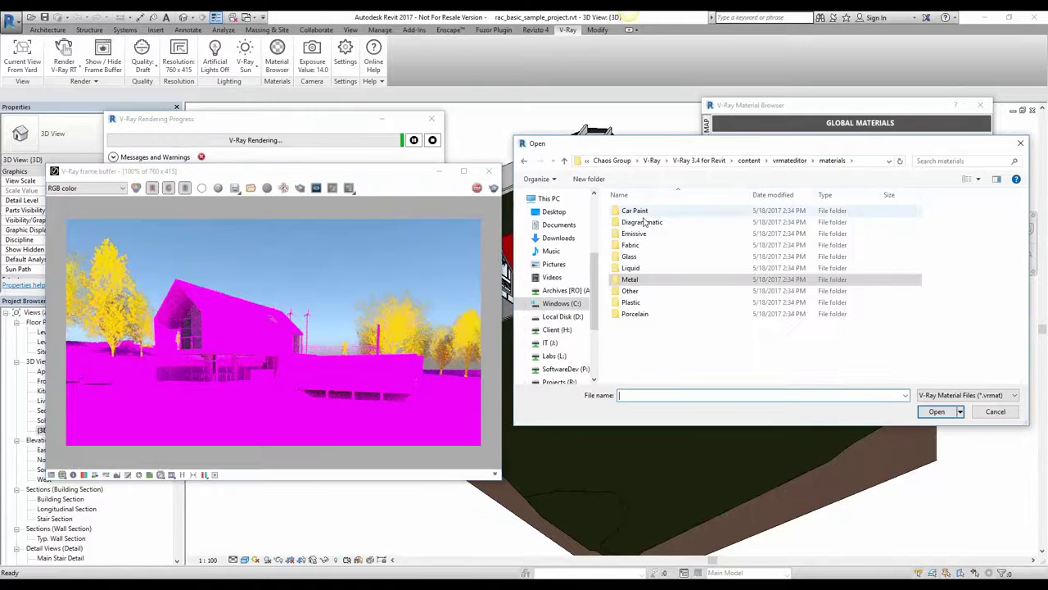
double_click(641, 222)
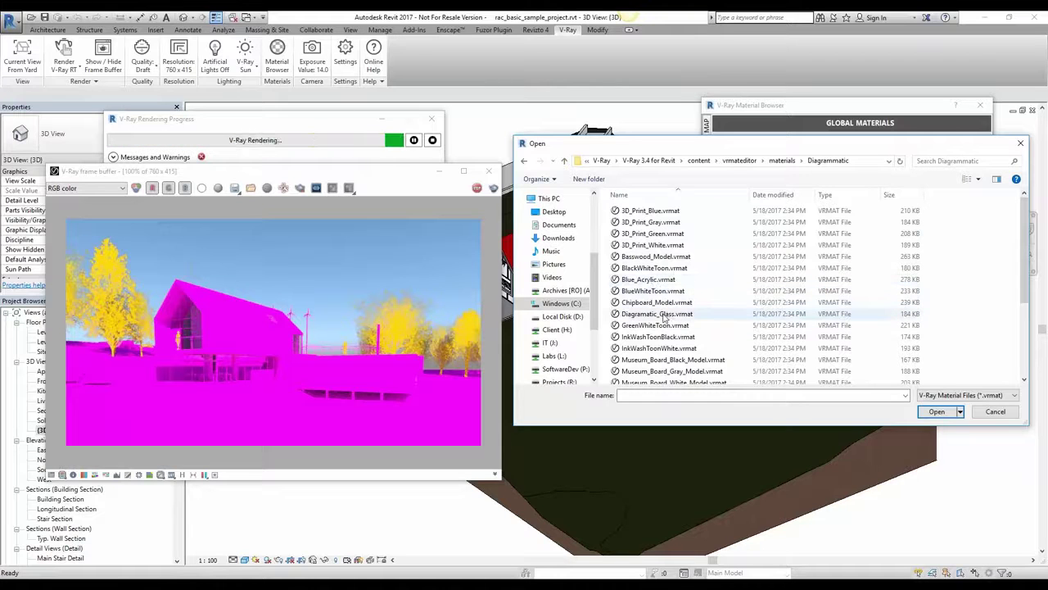
double_click(653, 245)
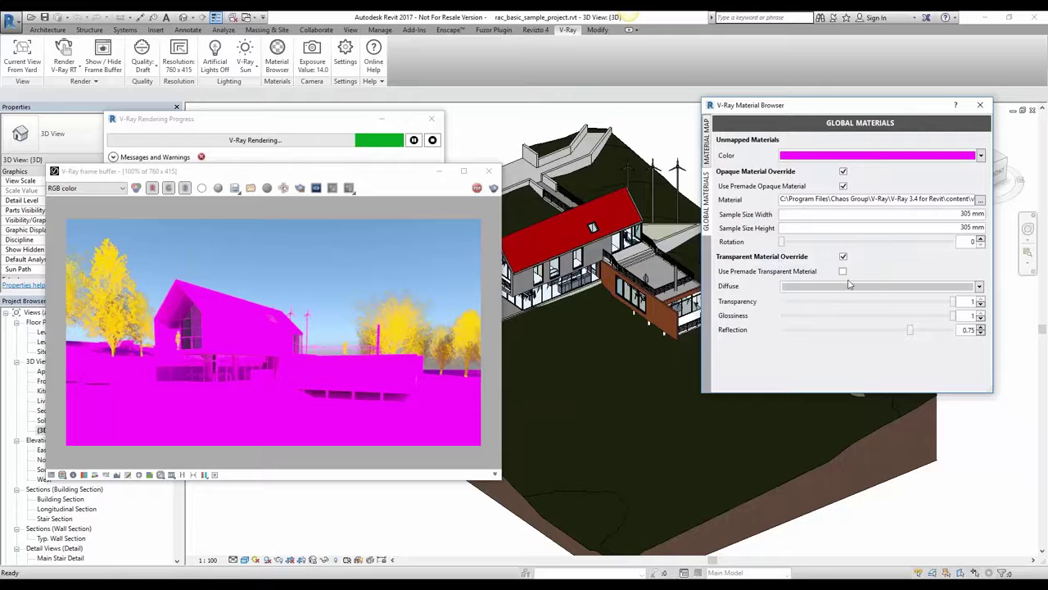
Step: Use a premade material for the Transparent Material Override, loading Architectural_Glass.vrmat from the Glass materials folder
click(842, 271)
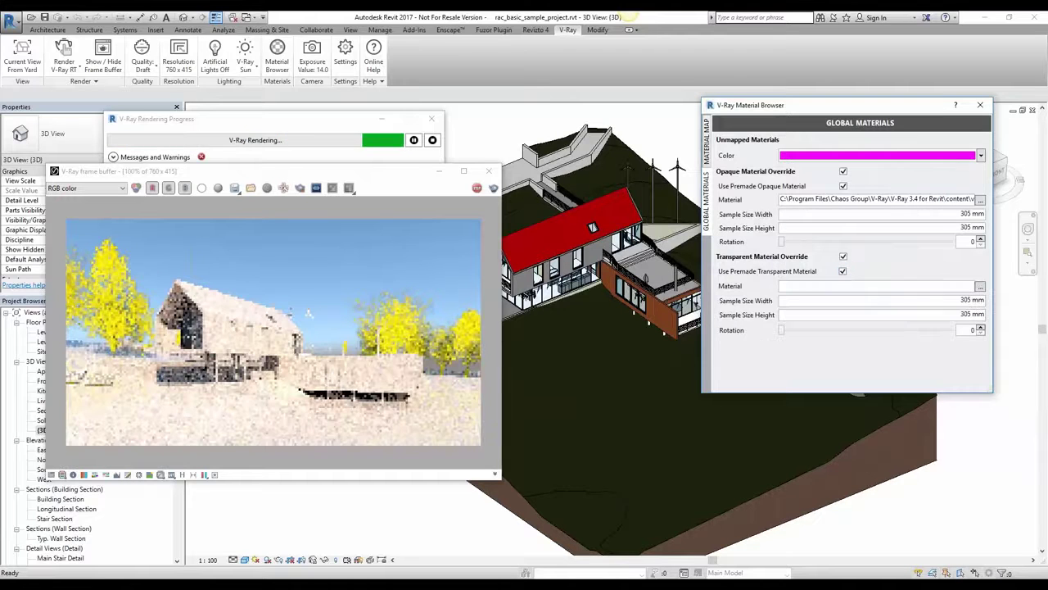
click(981, 286)
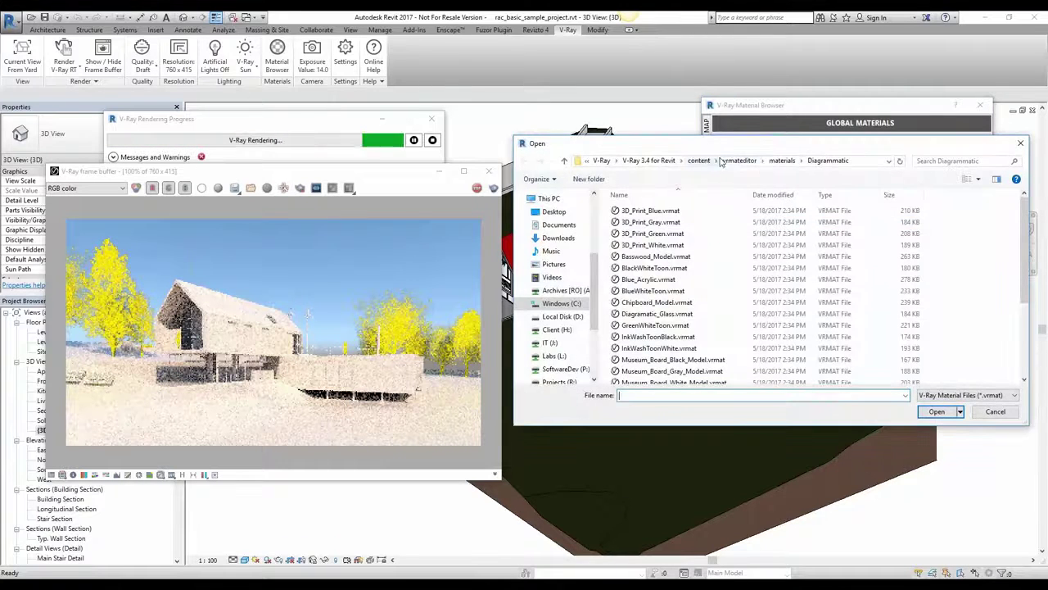
click(782, 161)
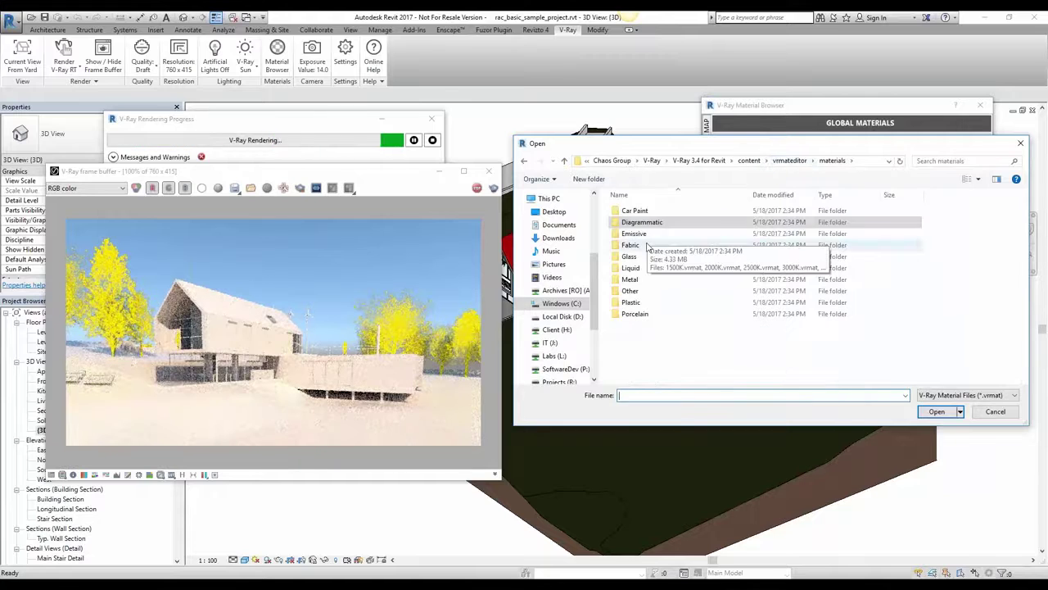
double_click(646, 257)
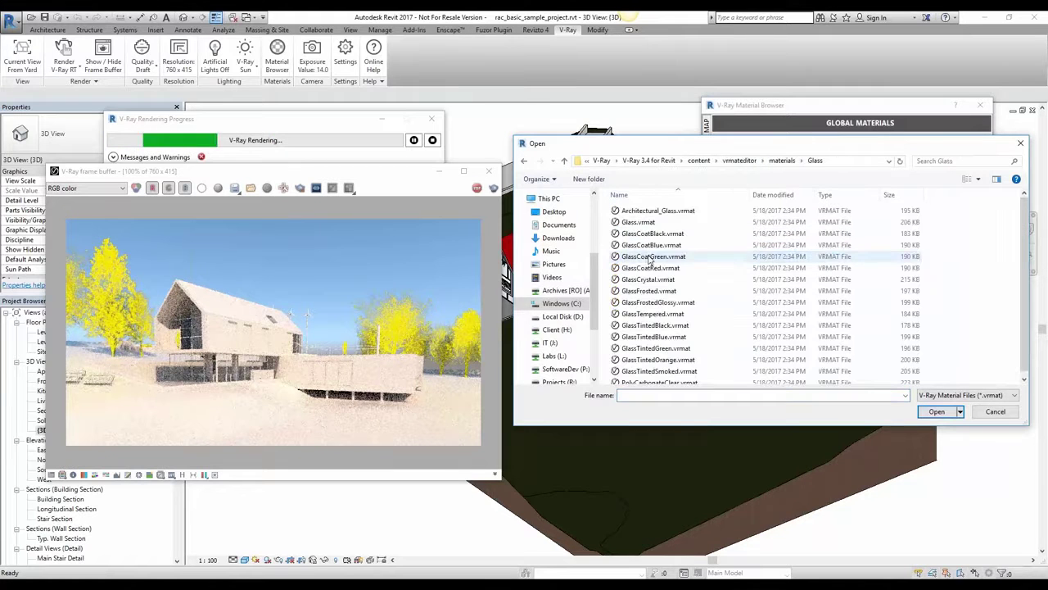
click(656, 212)
double_click(656, 212)
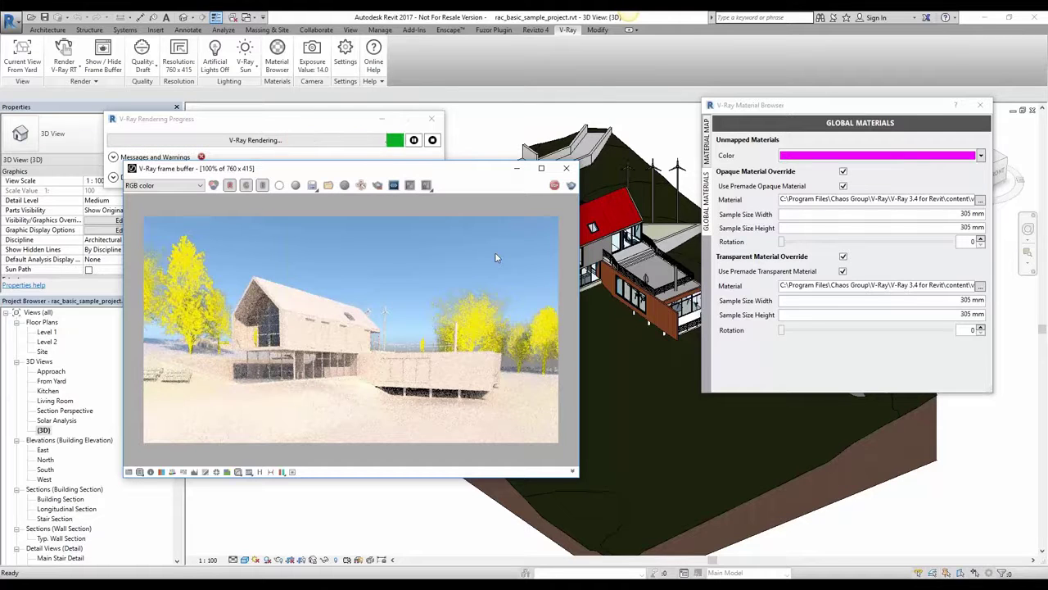
Step: Disable the opaque and transparent material overrides along with their premade options, and close the material browser from its material map
click(843, 186)
click(843, 171)
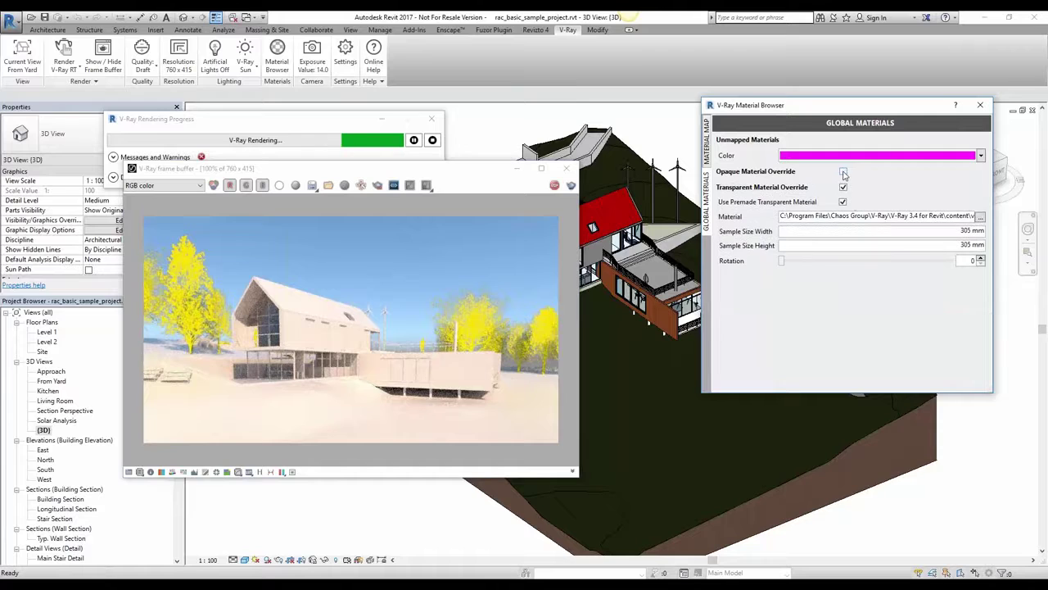
click(844, 201)
click(843, 187)
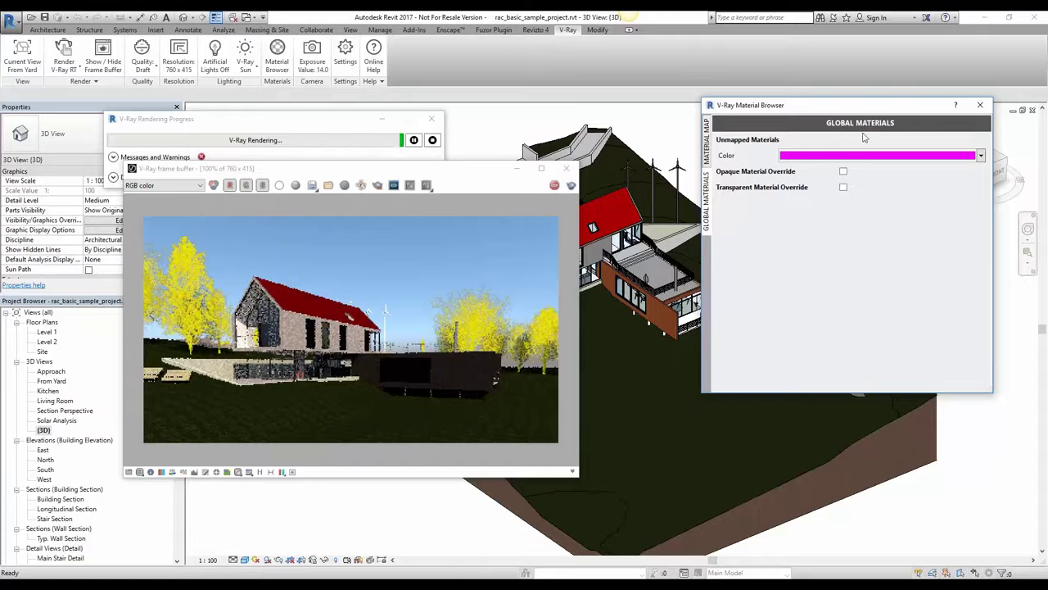
click(708, 157)
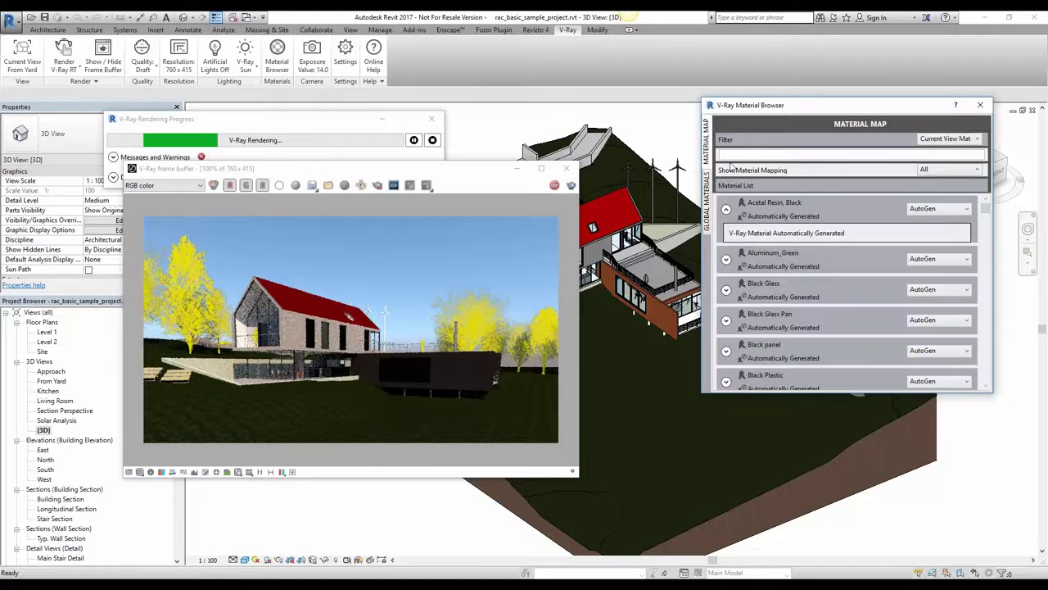
click(983, 106)
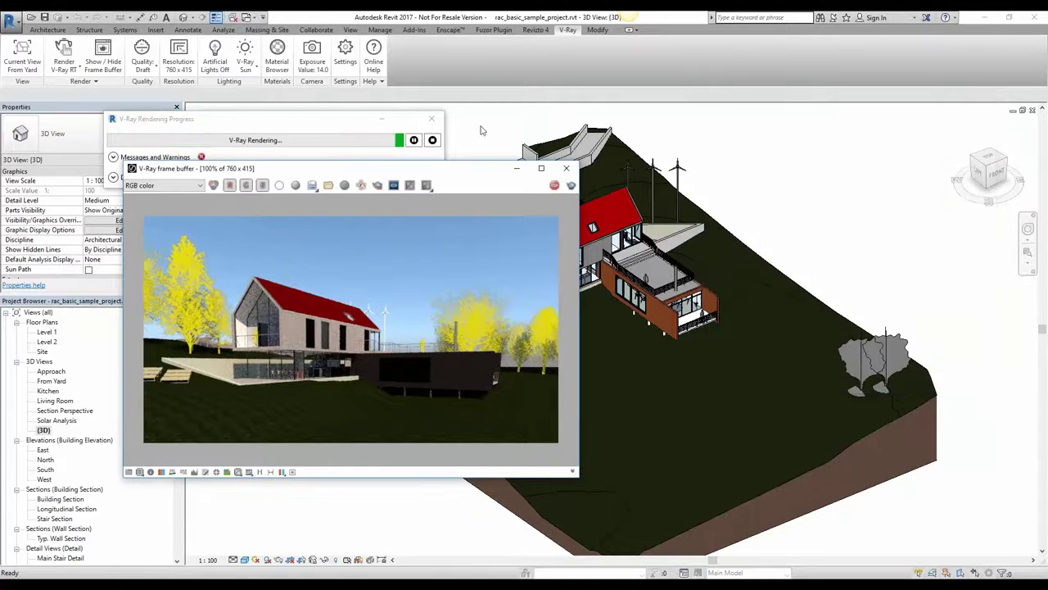
Step: Pause the running V-Ray RT render and close its frame buffer and rendering progress windows
click(414, 140)
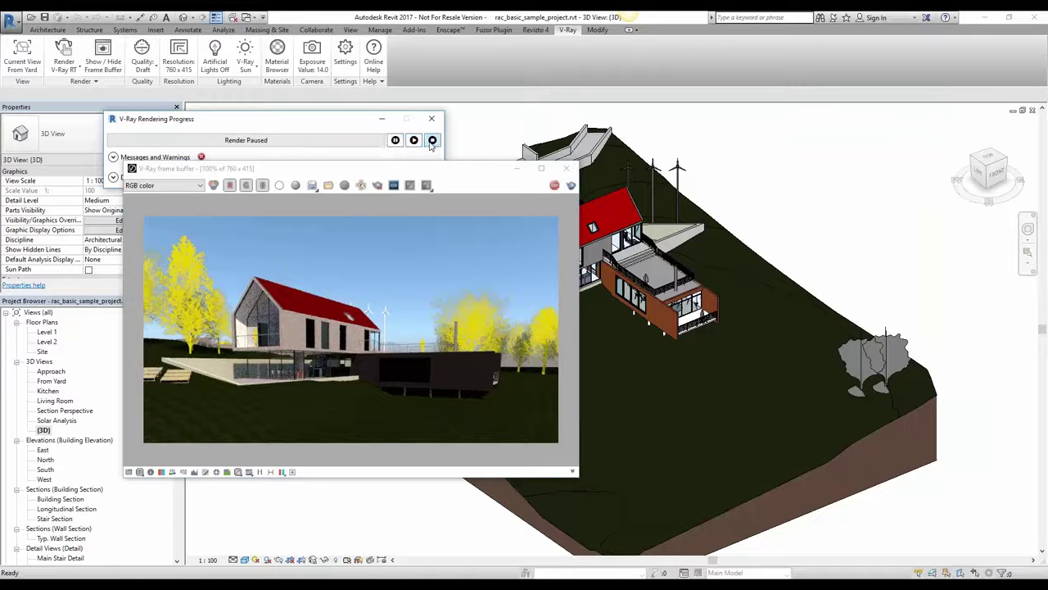
click(566, 168)
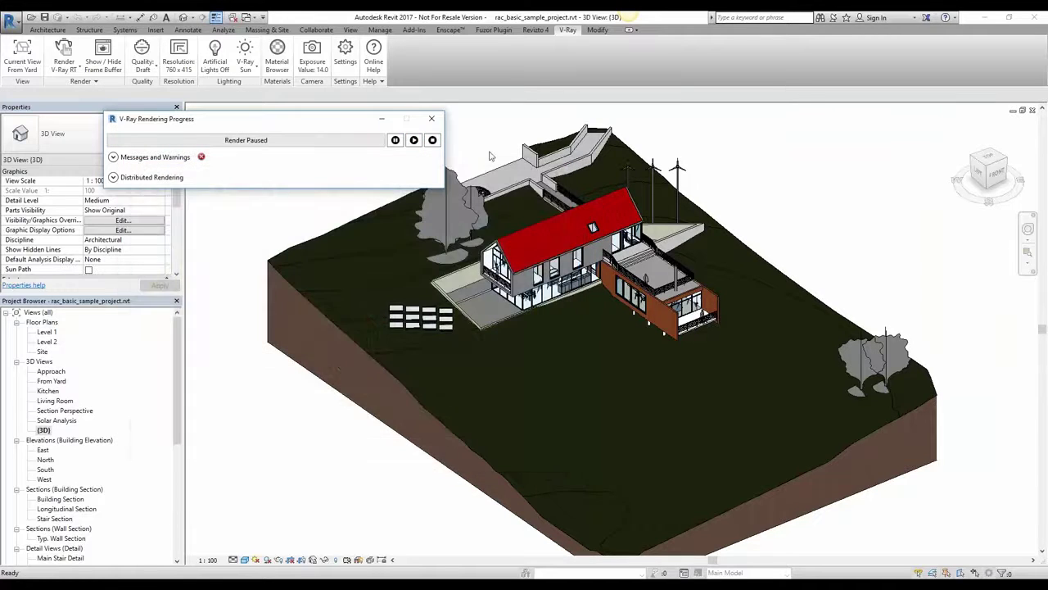
click(432, 119)
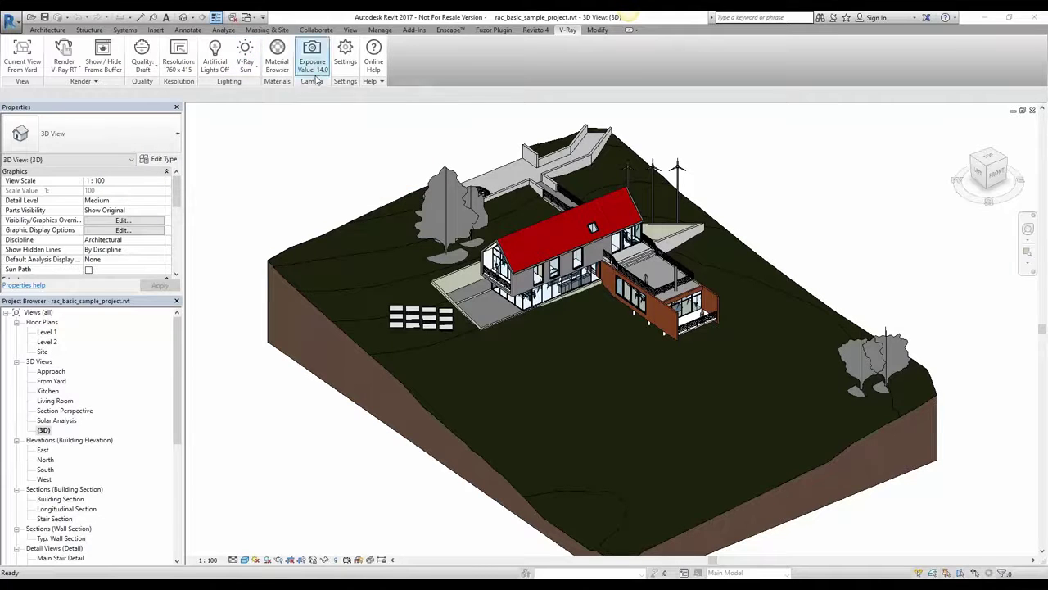
Step: Examine the V-Ray Sun visibility, intensity and size settings and the available environment lighting types
click(246, 50)
drag(243, 54, 399, 71)
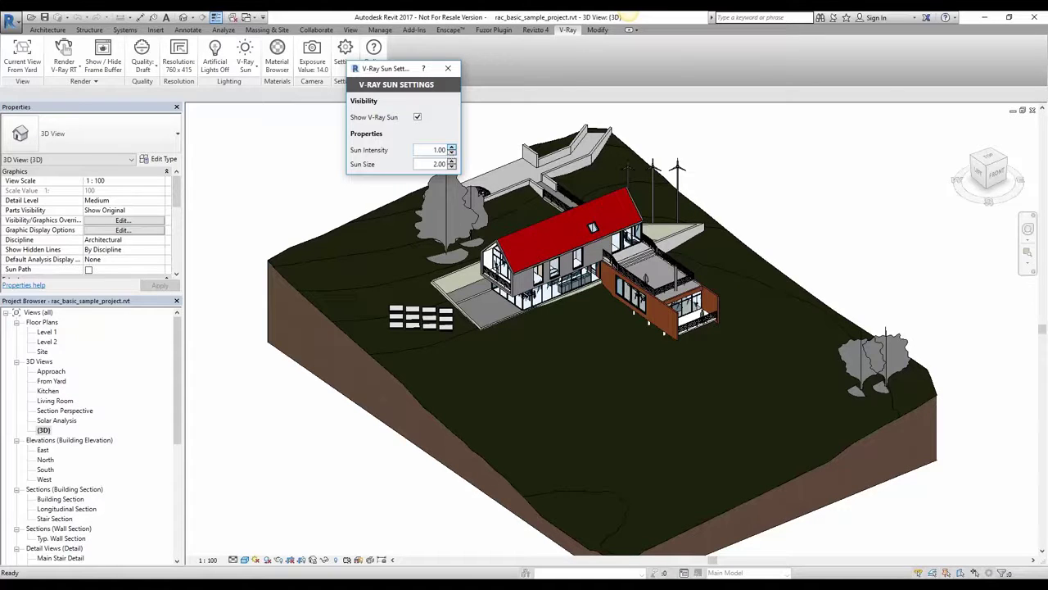
click(448, 68)
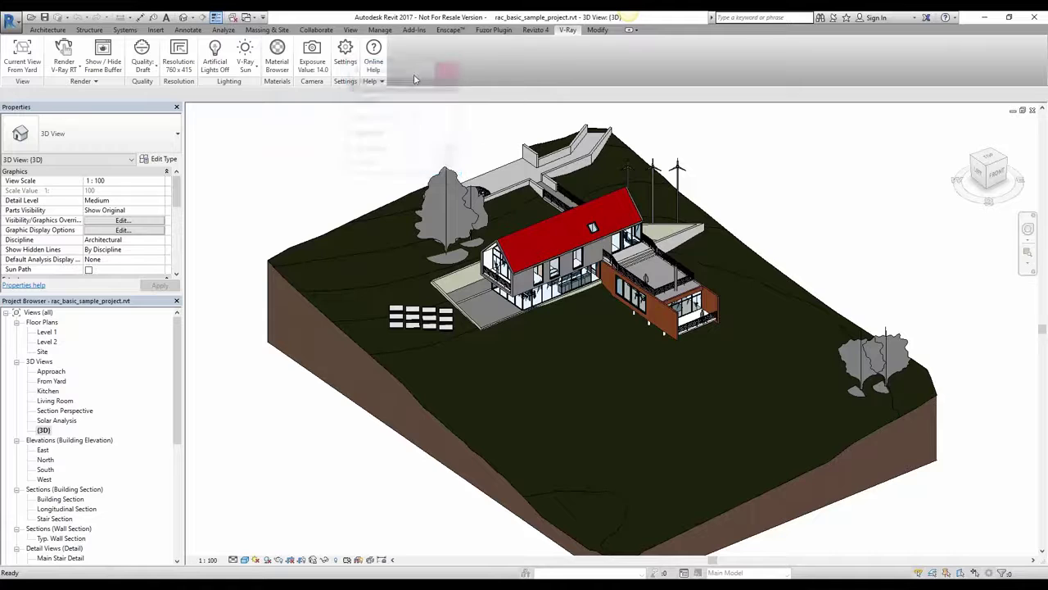
click(256, 70)
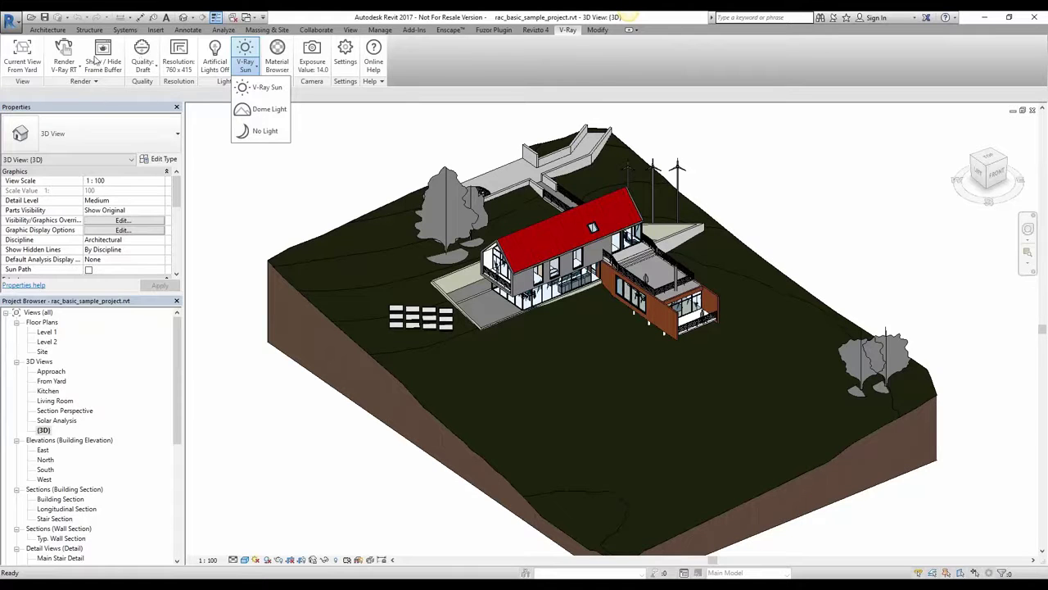
click(333, 104)
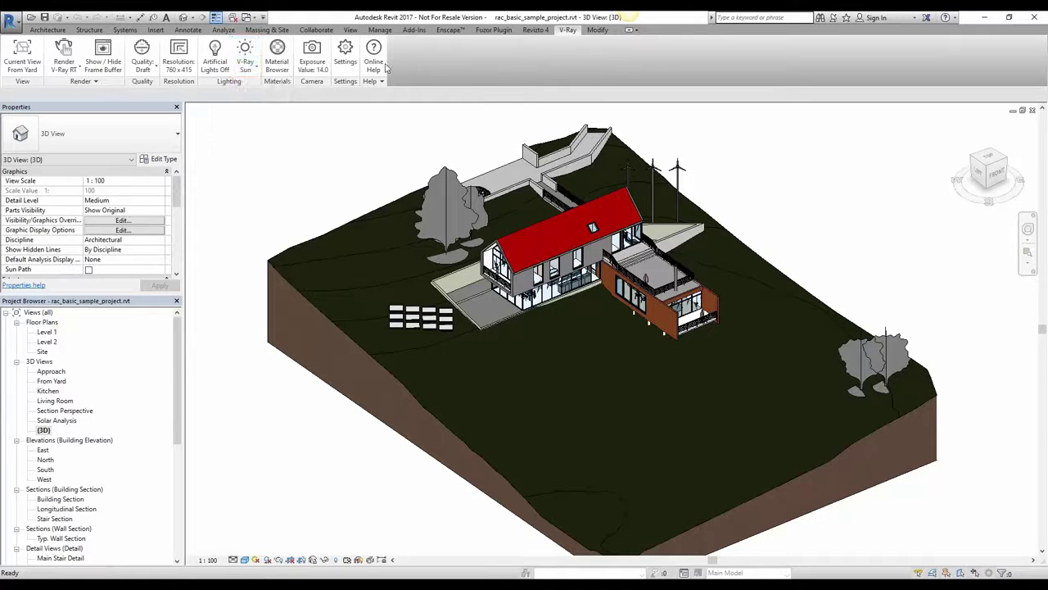
Step: Start a V-Ray RT render of the From Yard view and place the V-Ray settings window clear of it
click(69, 59)
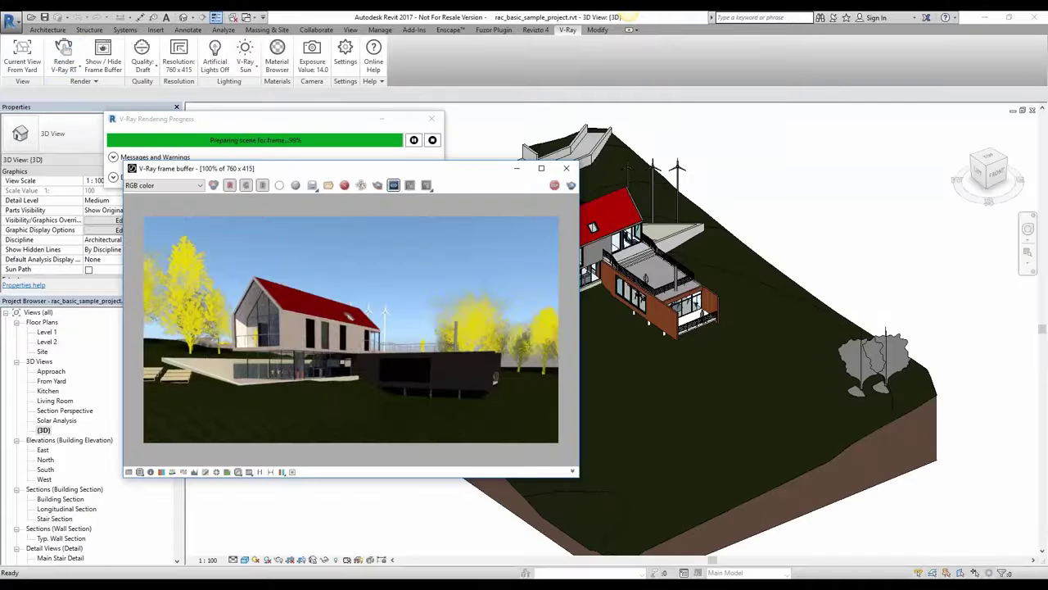
click(346, 56)
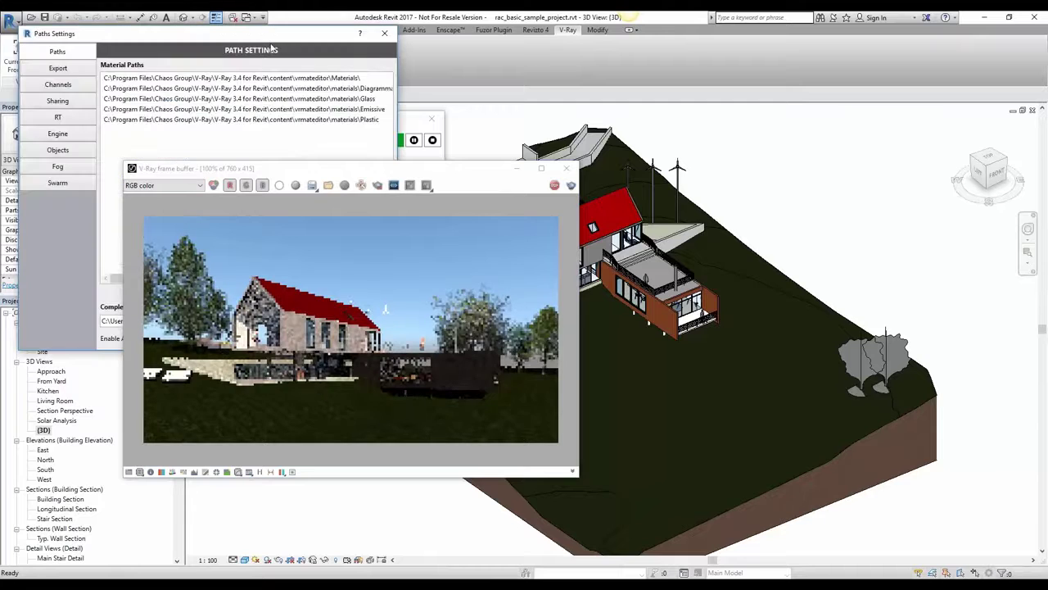
drag(305, 43, 903, 64)
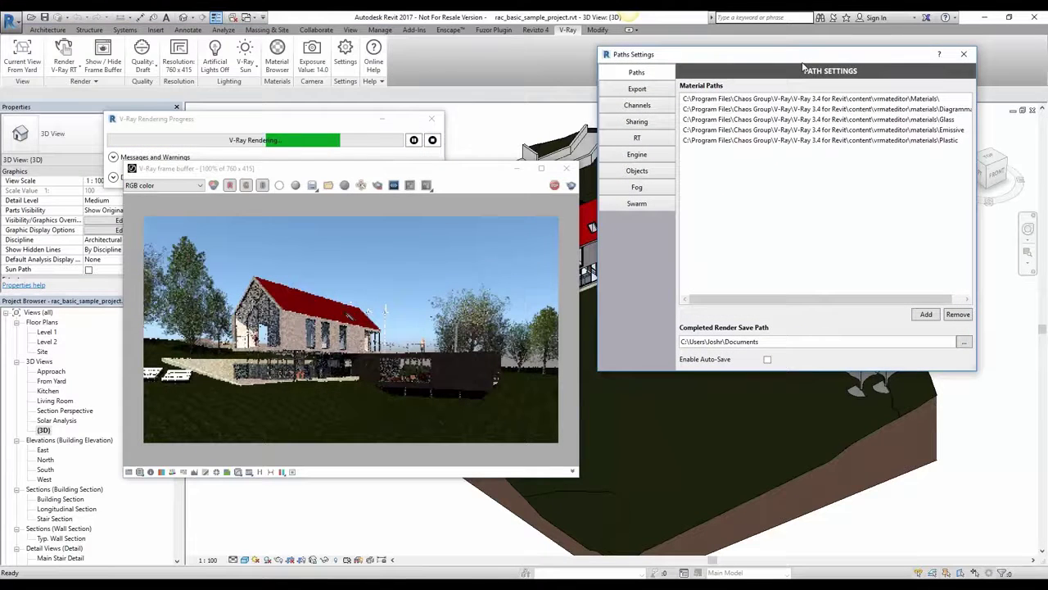
Step: Enable Aerial Perspective in the fog settings and set its View Distance to 1000 mm
click(637, 187)
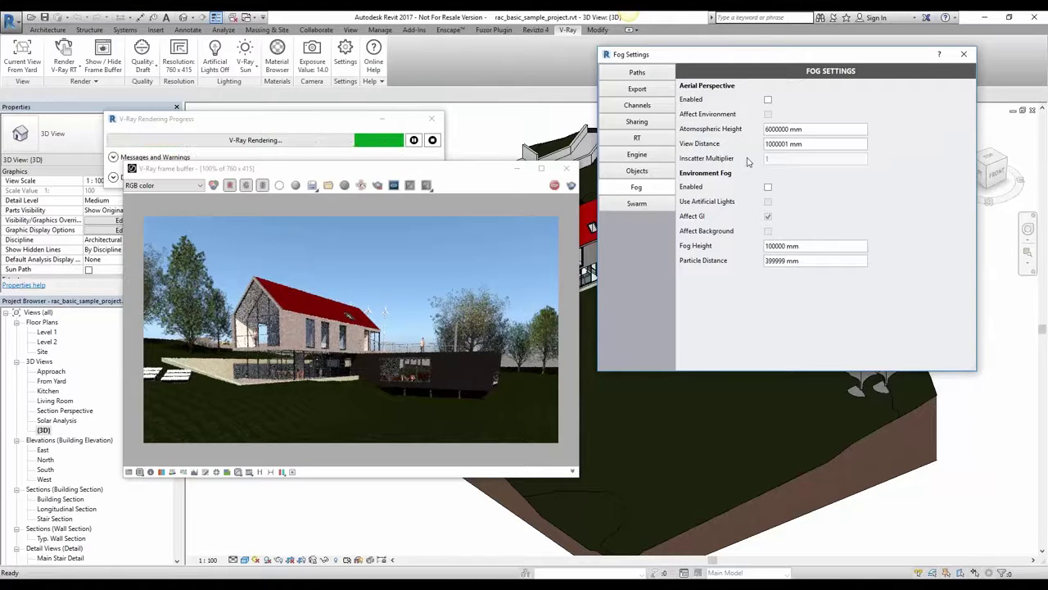
click(767, 100)
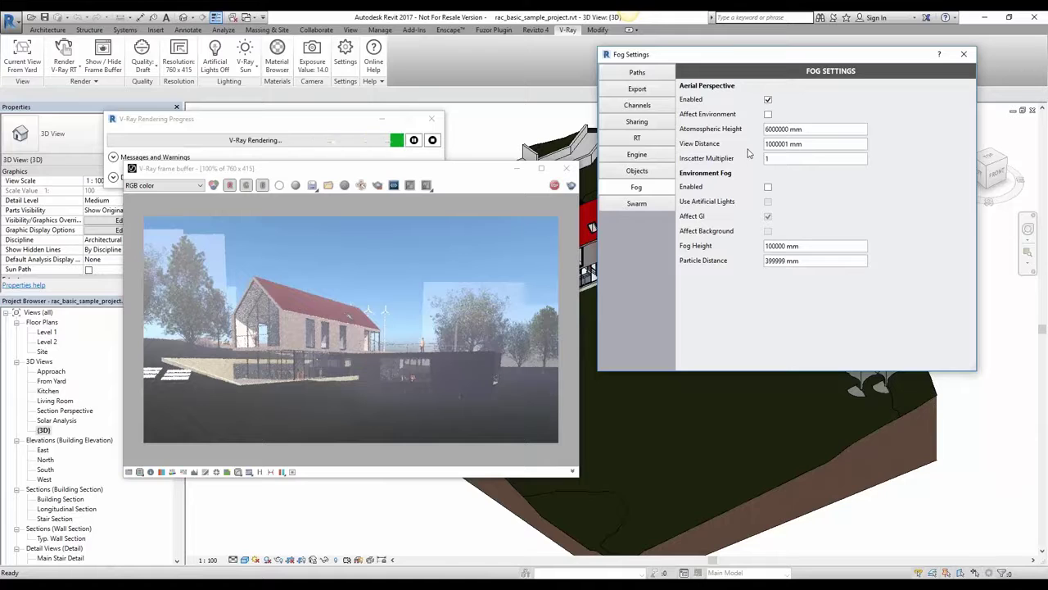
double_click(788, 143)
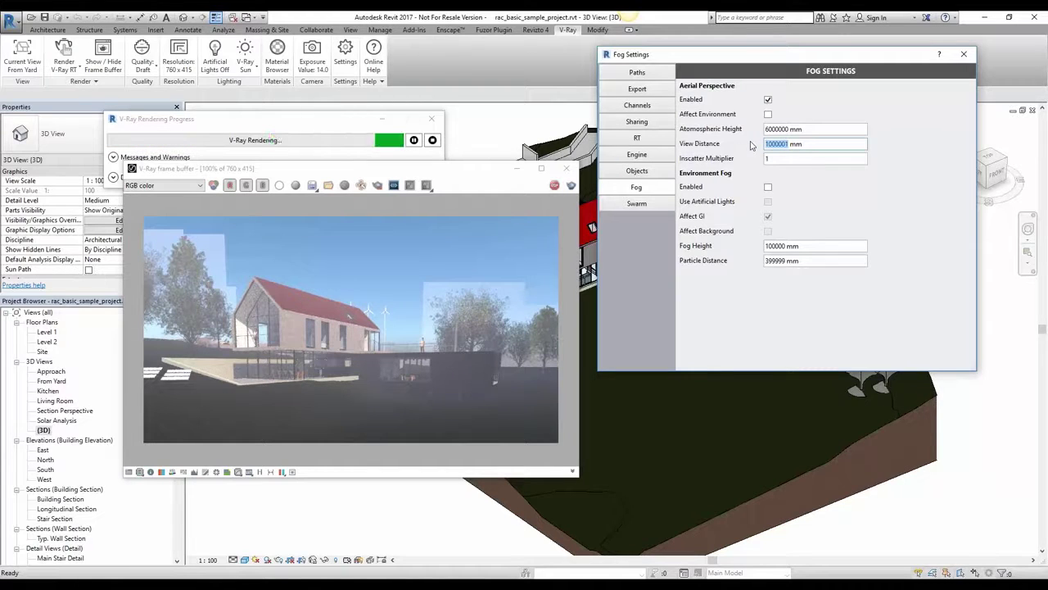
text(1000)
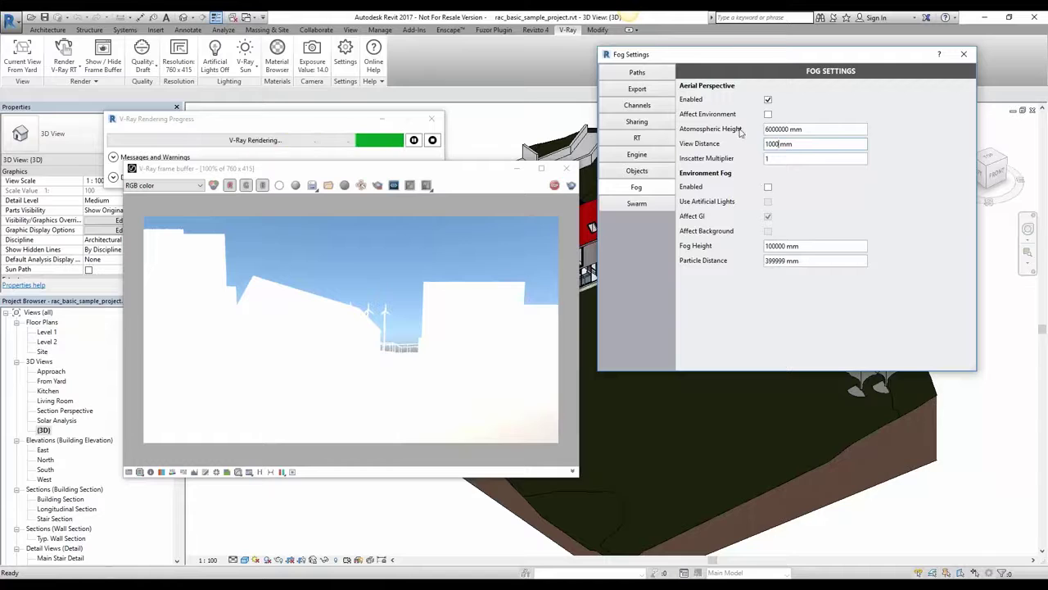
Step: Turn Aerial Perspective off and close the fog settings
click(768, 99)
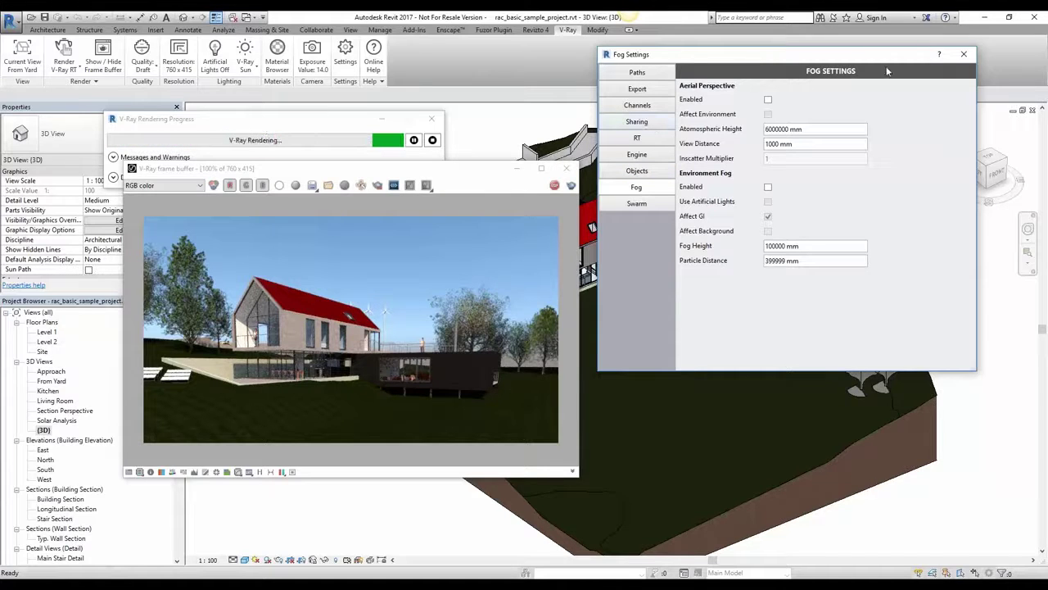
click(964, 54)
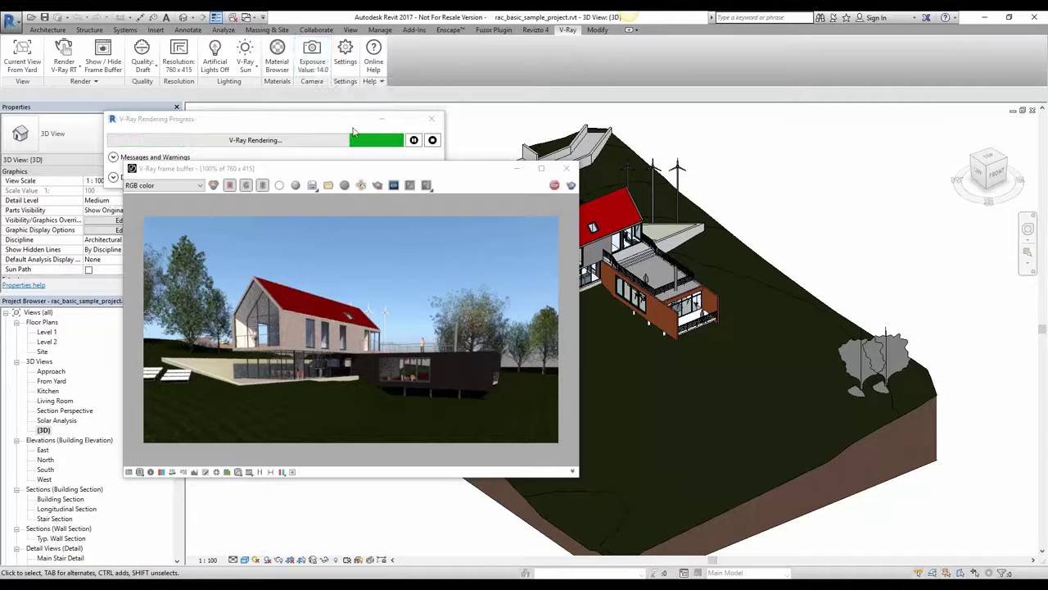
Step: Pause the render, open the V-Ray camera settings beside it with the Effects parameters expanded, and resume rendering
click(414, 141)
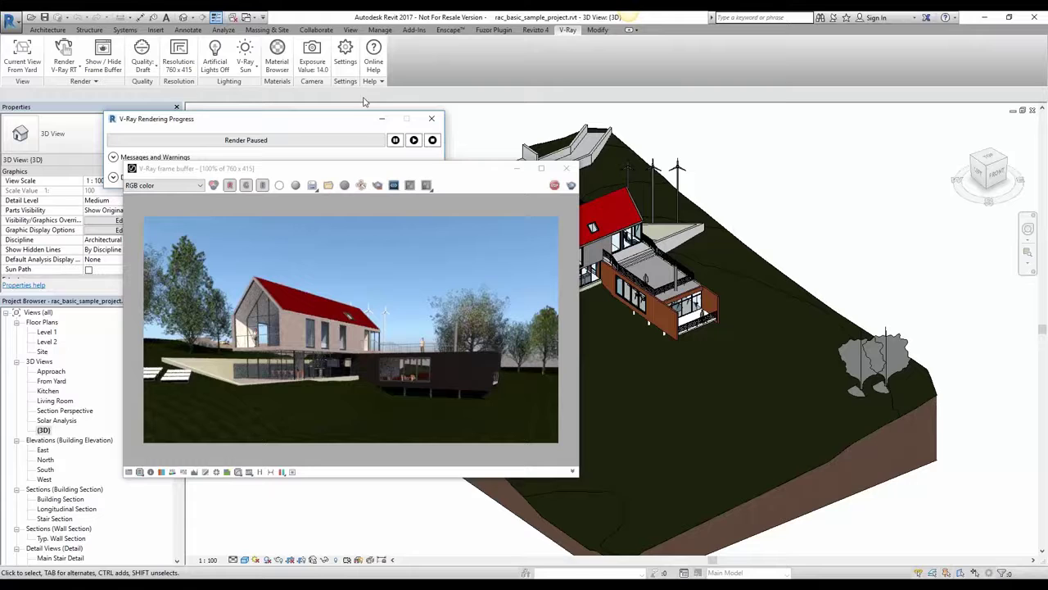
click(314, 66)
drag(419, 81, 731, 101)
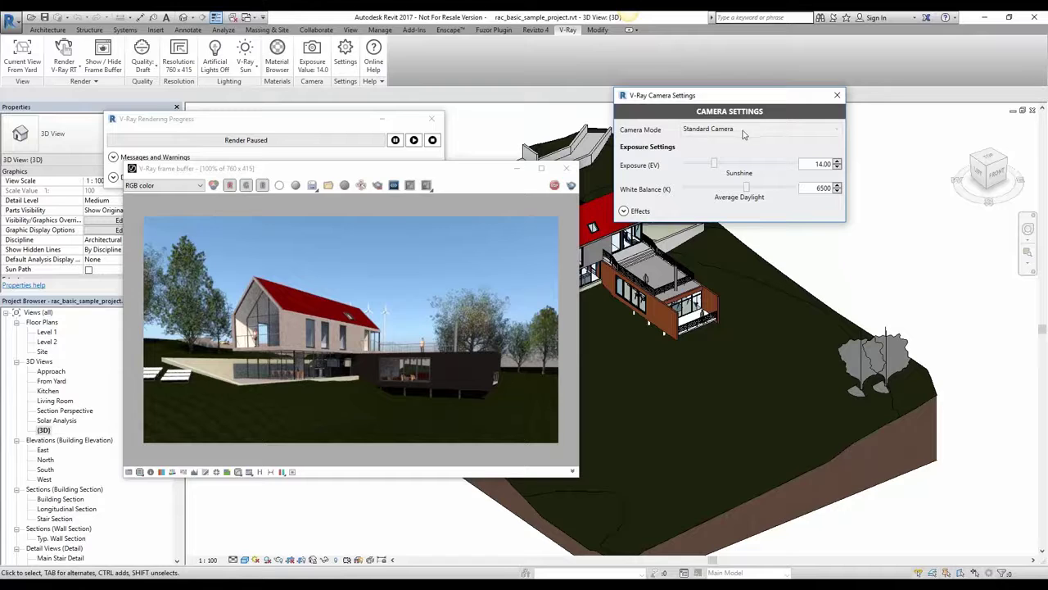
click(625, 212)
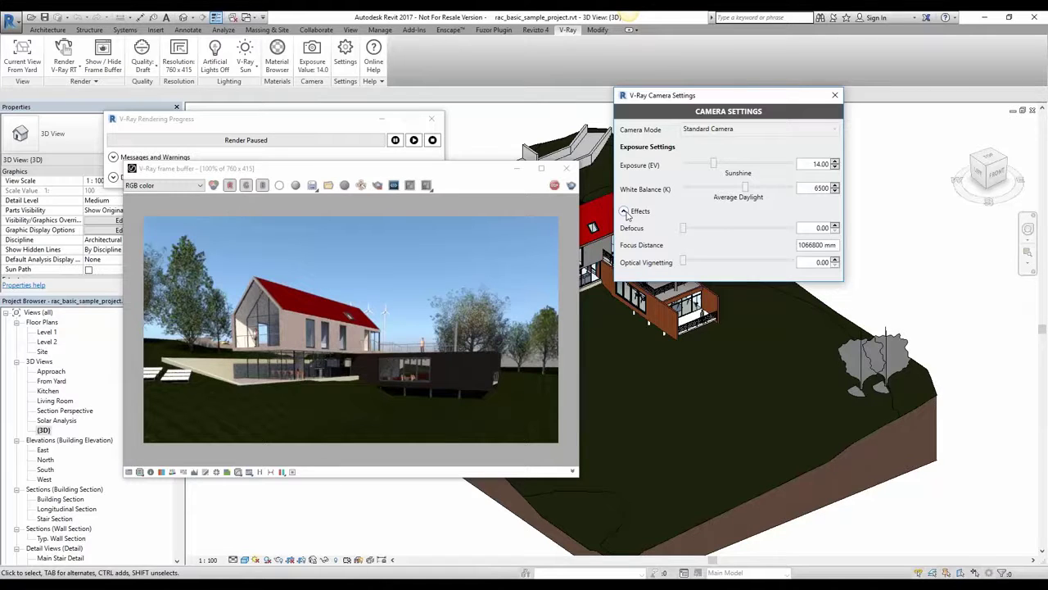
click(414, 140)
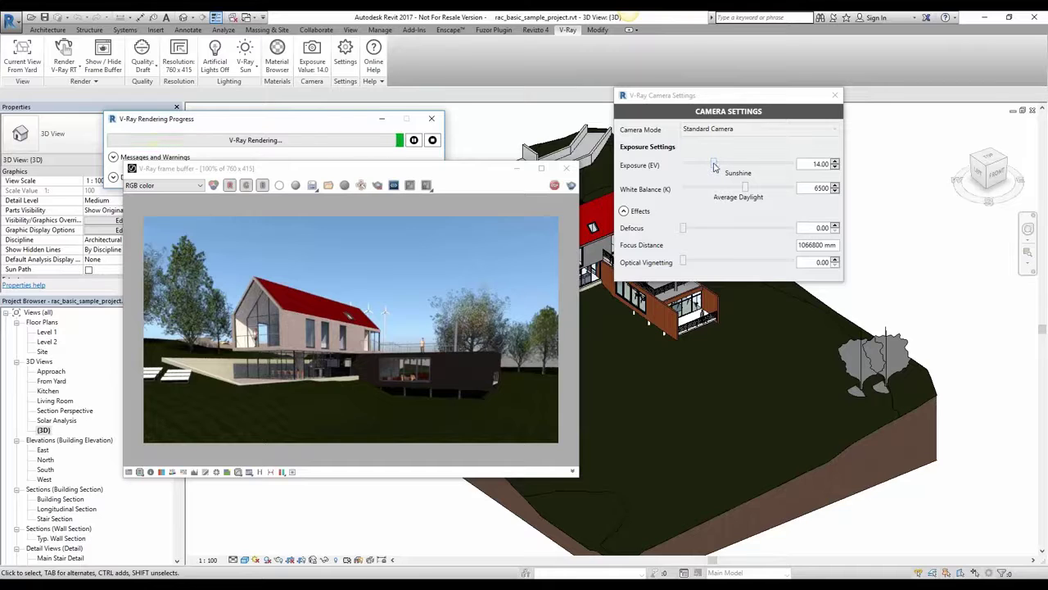
Step: Try an exposure of 10.24 EV, set the white balance to 5945.544 K and return the exposure to 14.00 EV
click(715, 165)
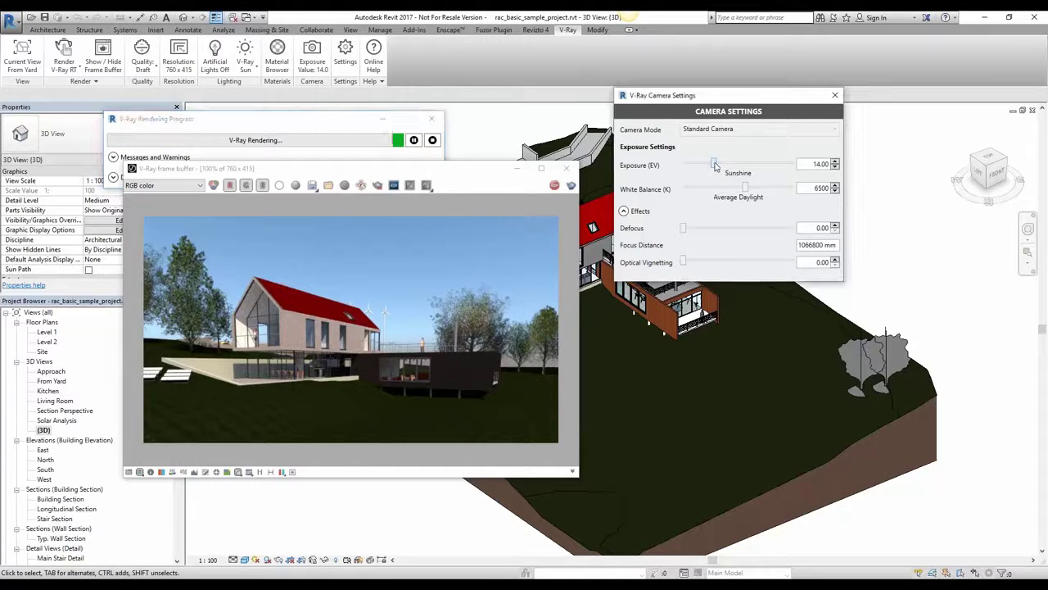
drag(719, 166, 724, 165)
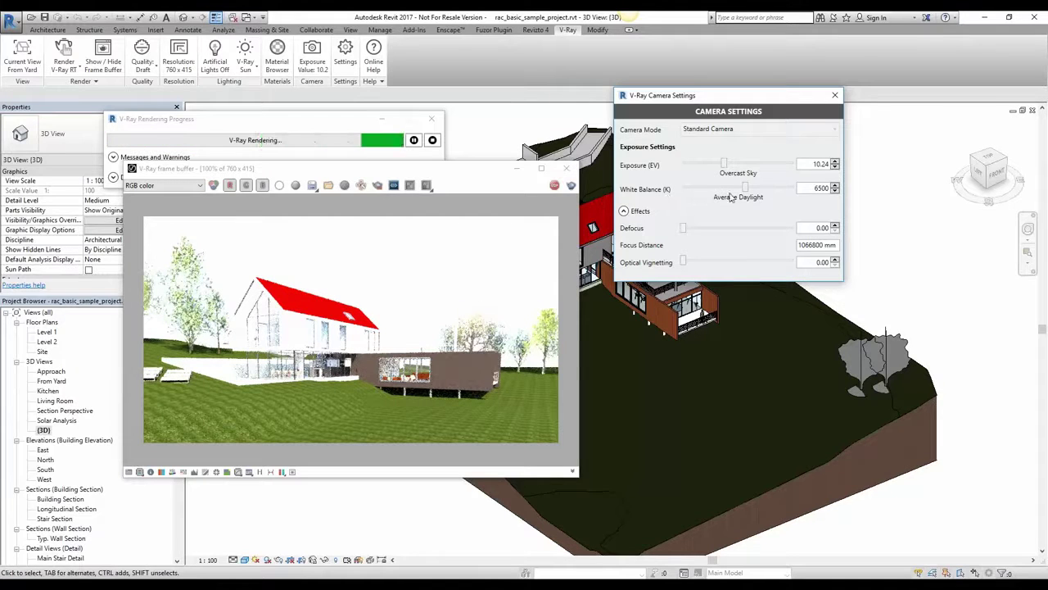
drag(747, 190, 712, 167)
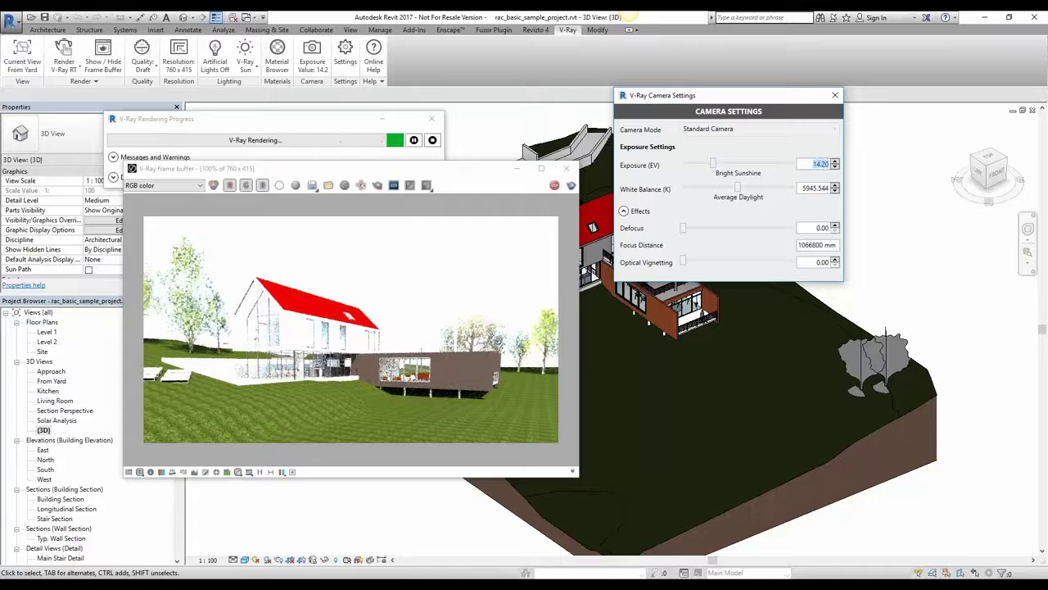
click(836, 168)
click(836, 168)
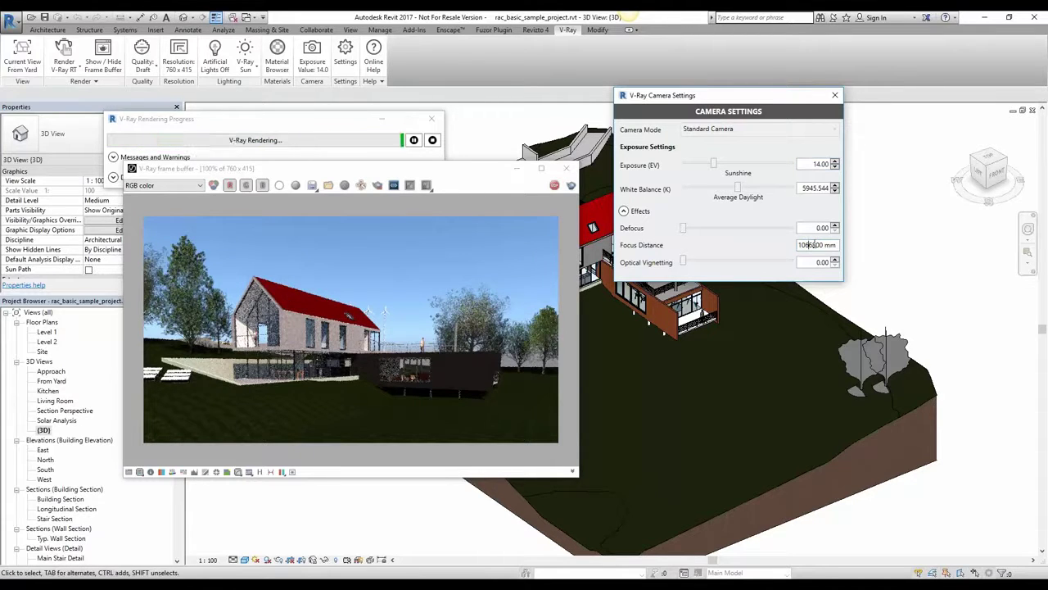
Step: Set the camera's focus distance to 600 mm and its optical vignetting to 0.17
double_click(813, 244)
text(1680)
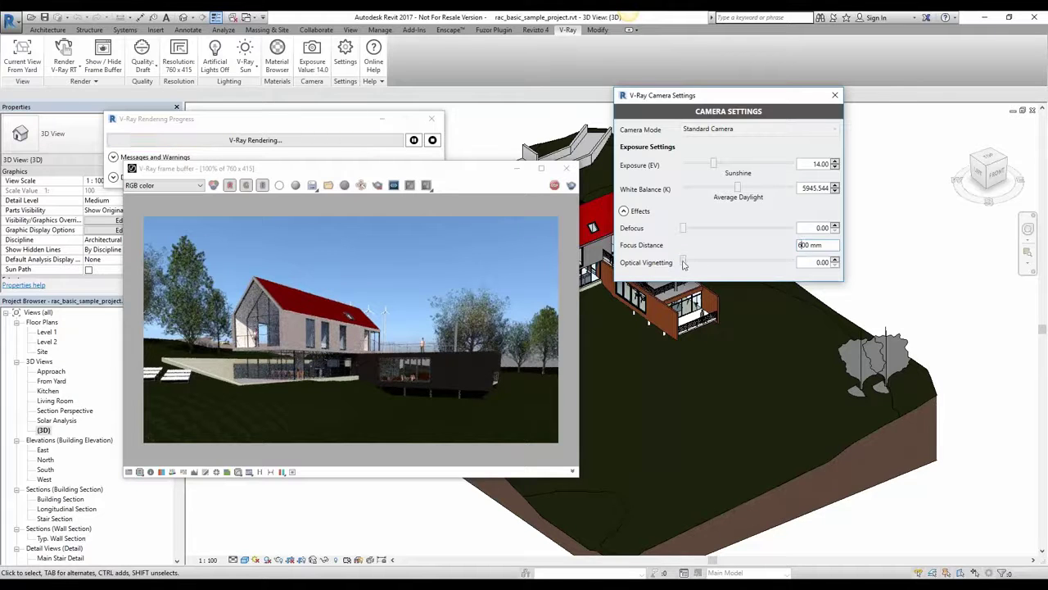
drag(683, 263, 704, 263)
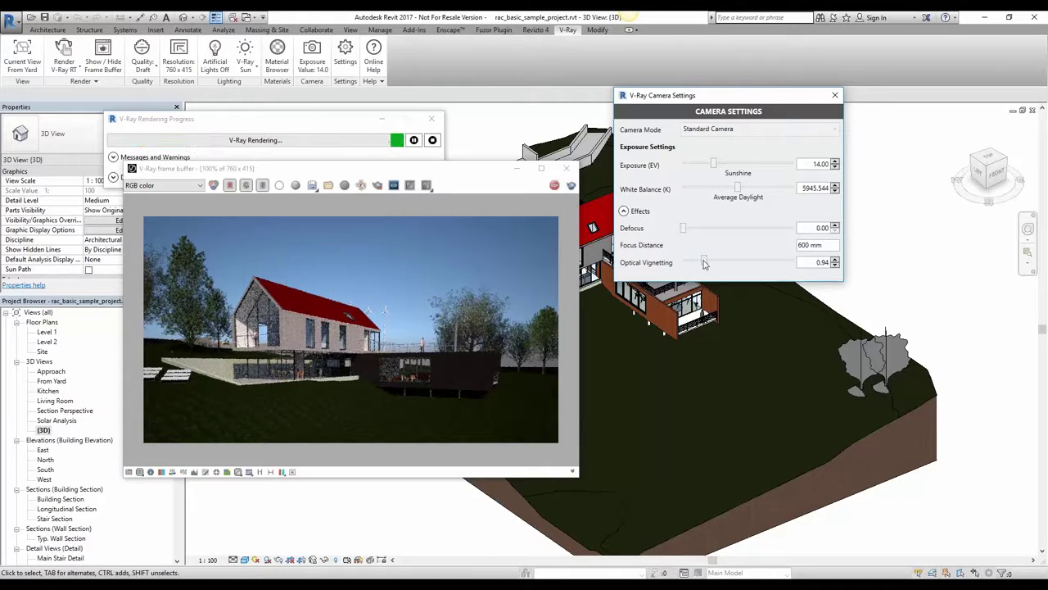
drag(704, 263, 688, 265)
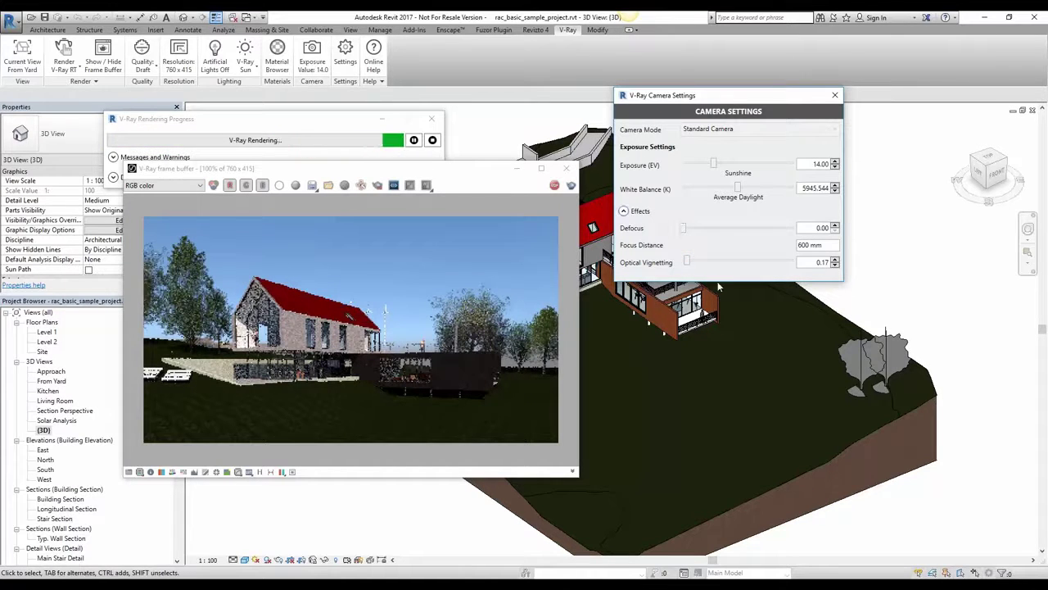
Step: Close the frame buffer and the RT render, and render the From Yard view with standard V-Ray instead
click(567, 169)
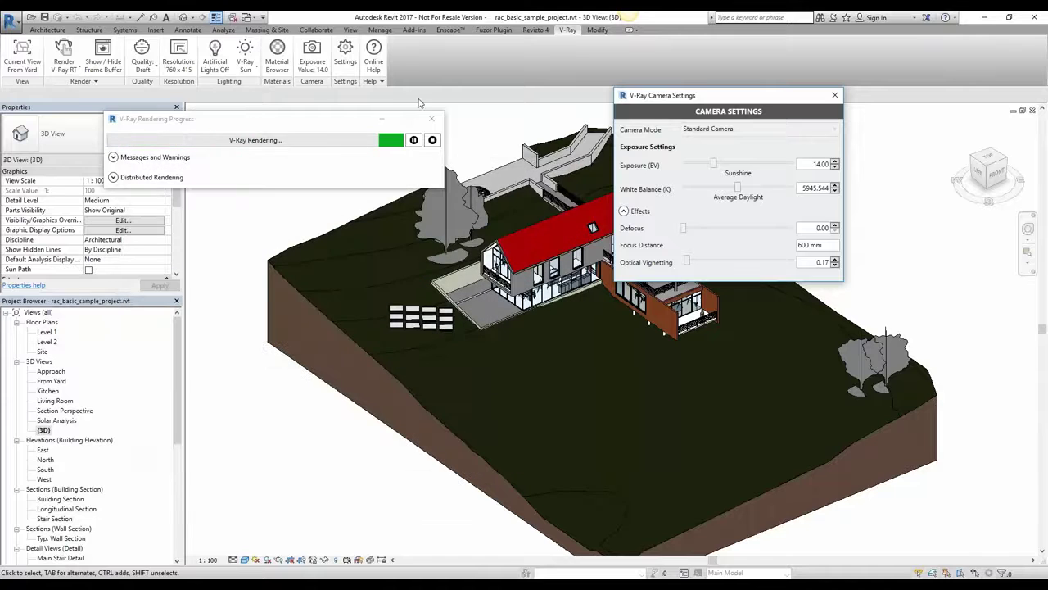
click(431, 118)
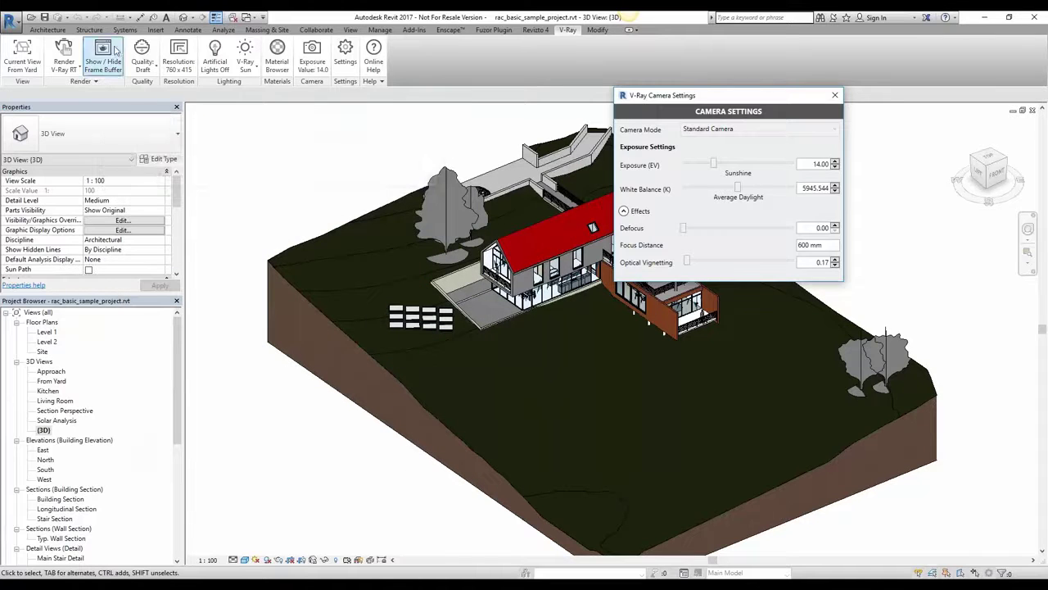
click(75, 69)
click(82, 88)
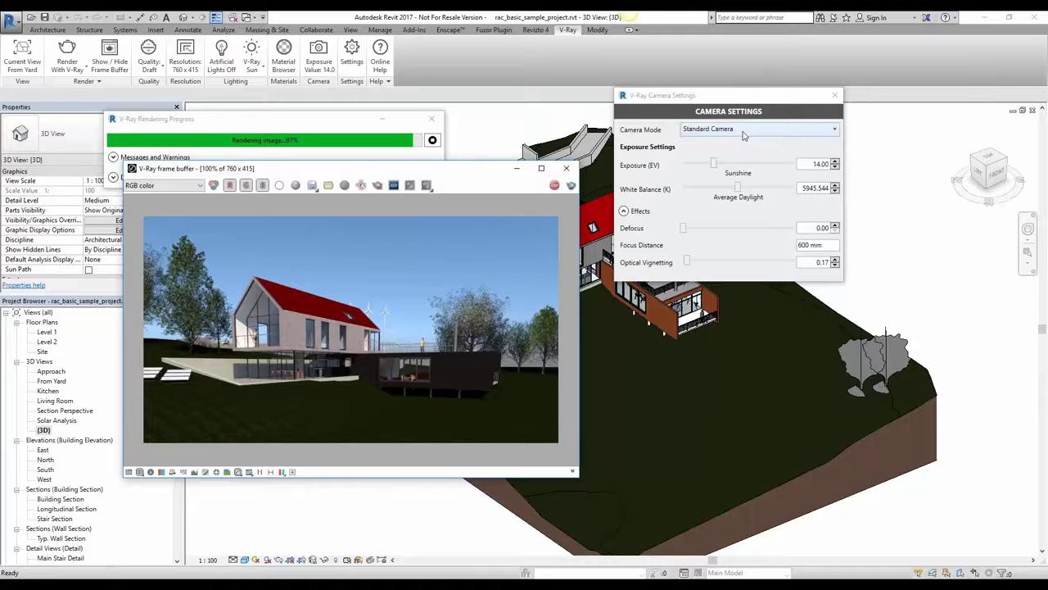
Step: Check the available camera modes and view the sample Steroscopic Camera.jpg from the Vray Renders\Camera folder in File Explorer
click(734, 131)
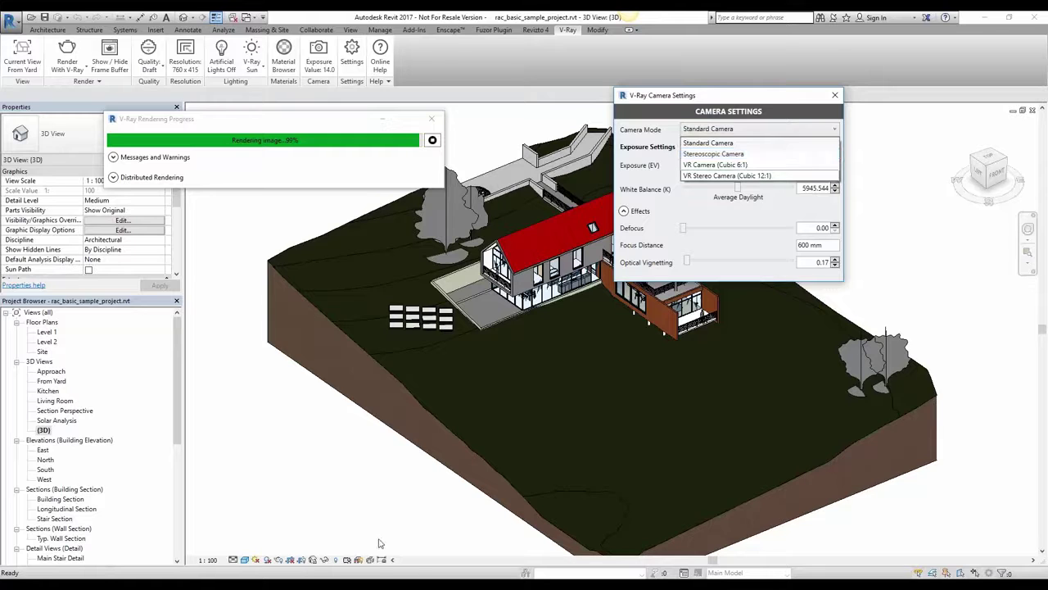
key(alt+Tab)
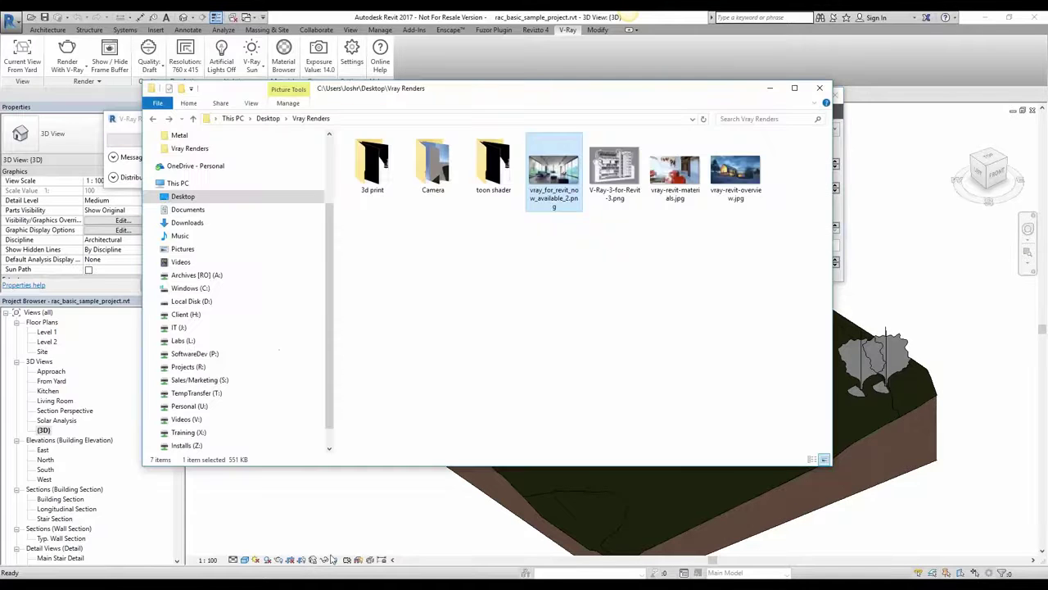
double_click(444, 179)
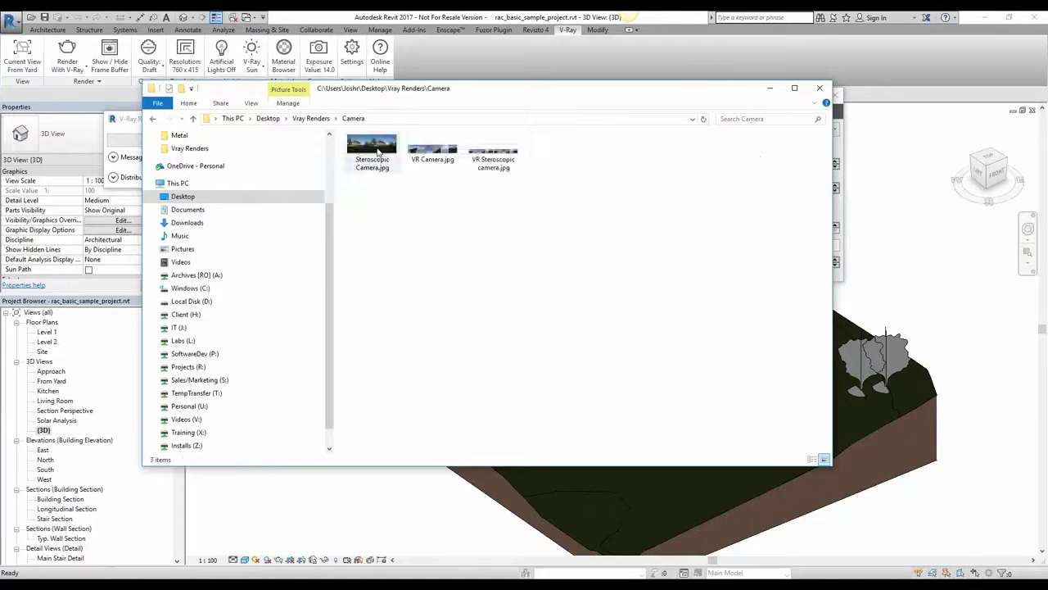
double_click(379, 154)
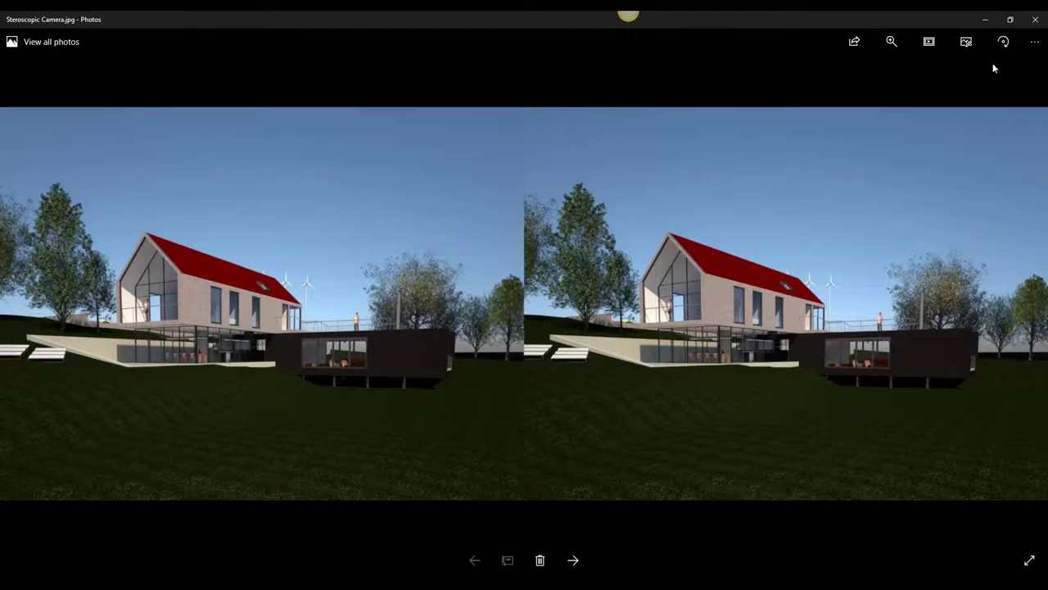
click(1034, 21)
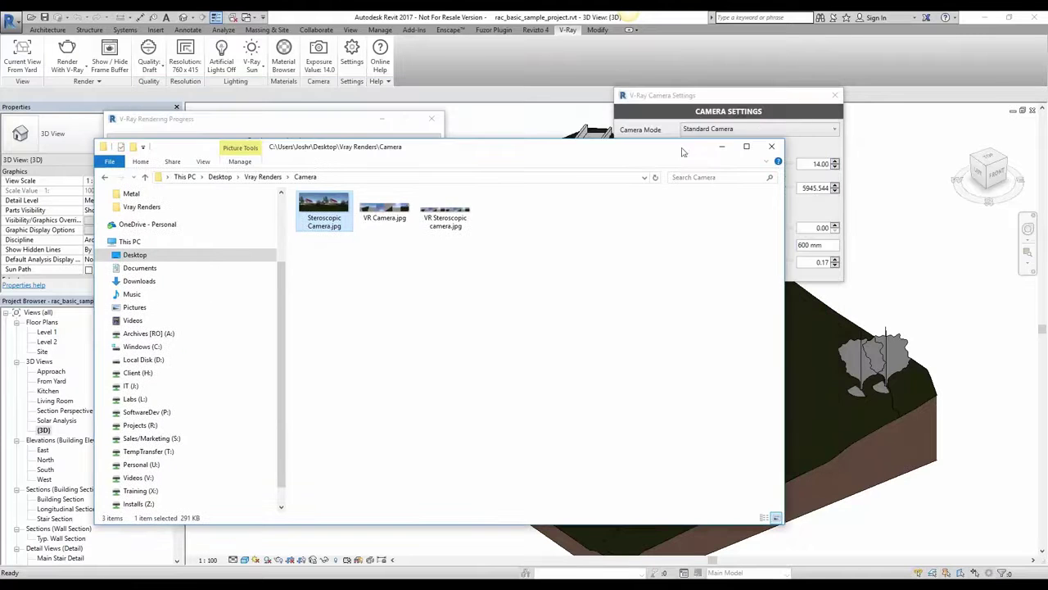
Step: Review the VR camera modes in the camera settings and view the sample VR Camera.jpg from the Camera folder
click(737, 97)
click(738, 132)
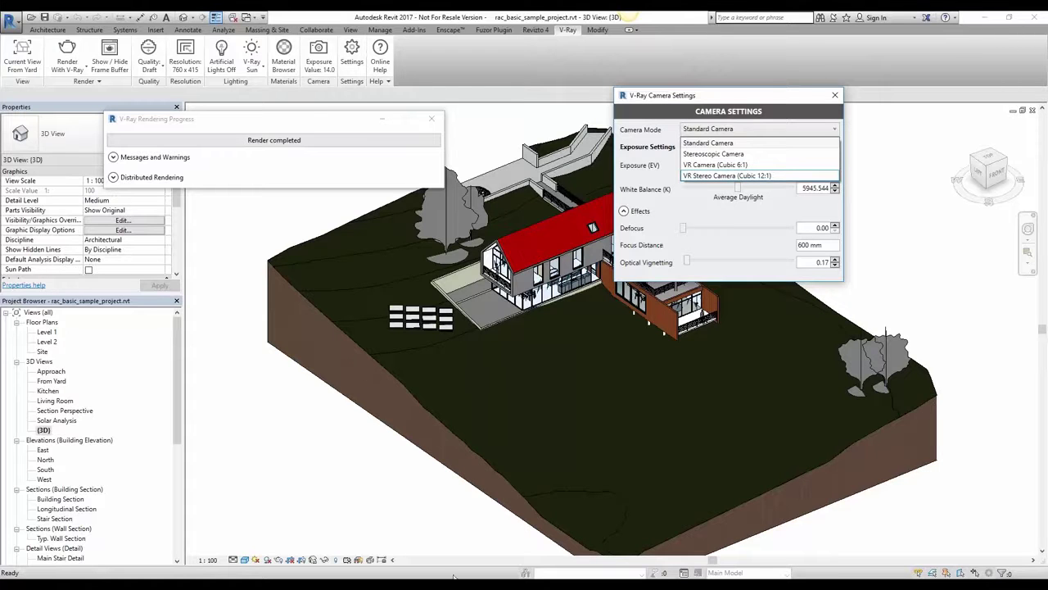
click(329, 578)
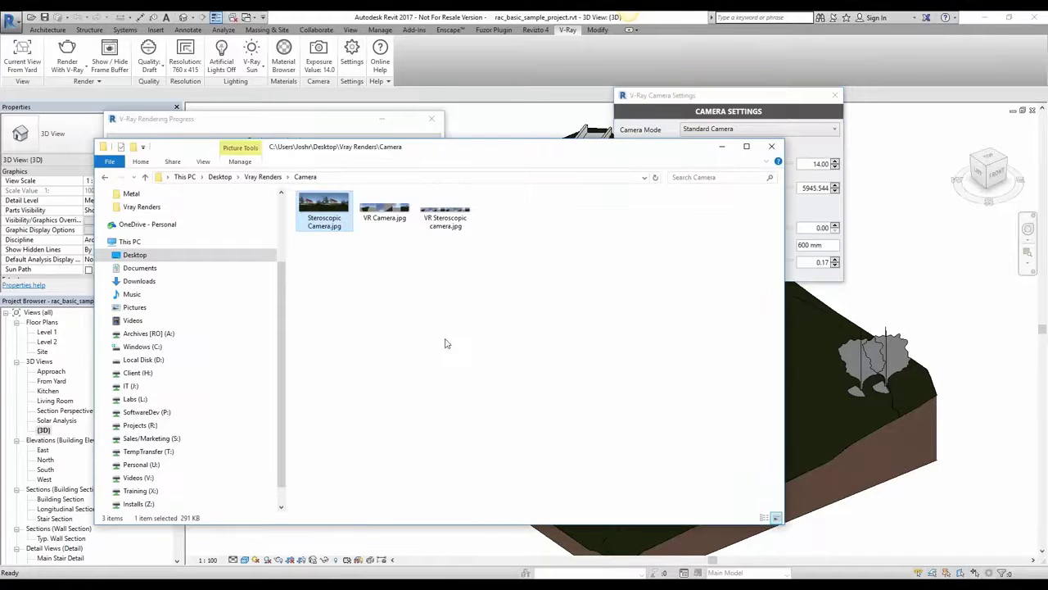
click(385, 211)
double_click(385, 211)
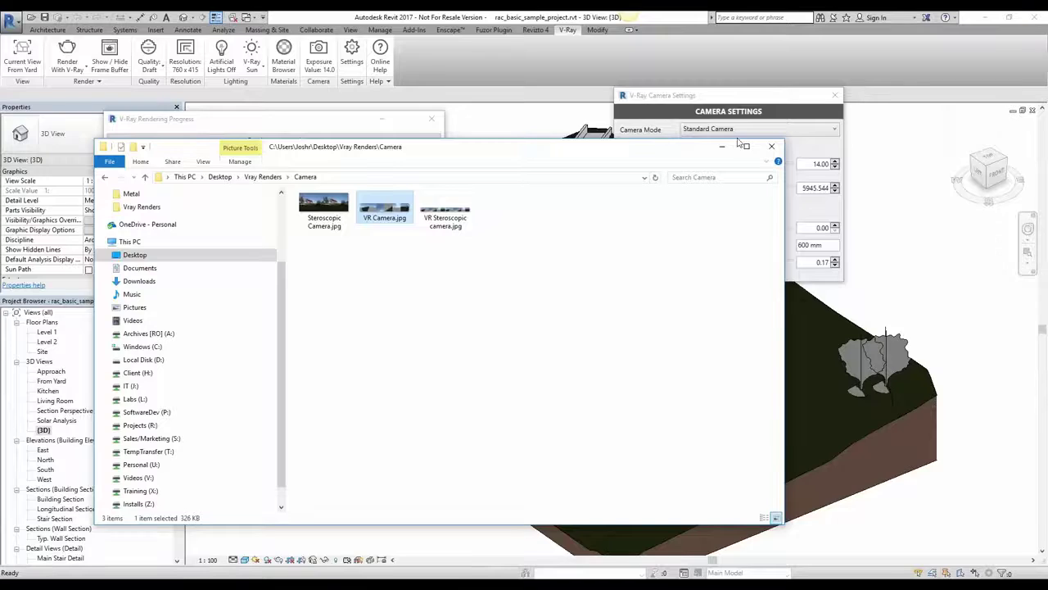
click(1035, 19)
Step: Compare the VR Stereo Camera mode with the sample VR Steroscopic camera.jpg and close the Camera folder window
click(702, 114)
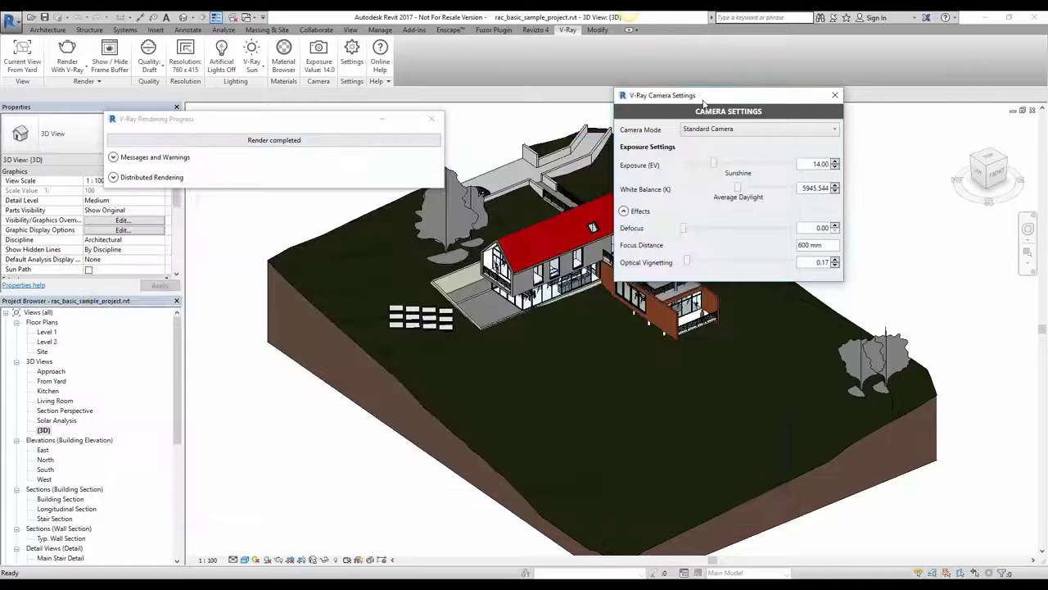
click(745, 131)
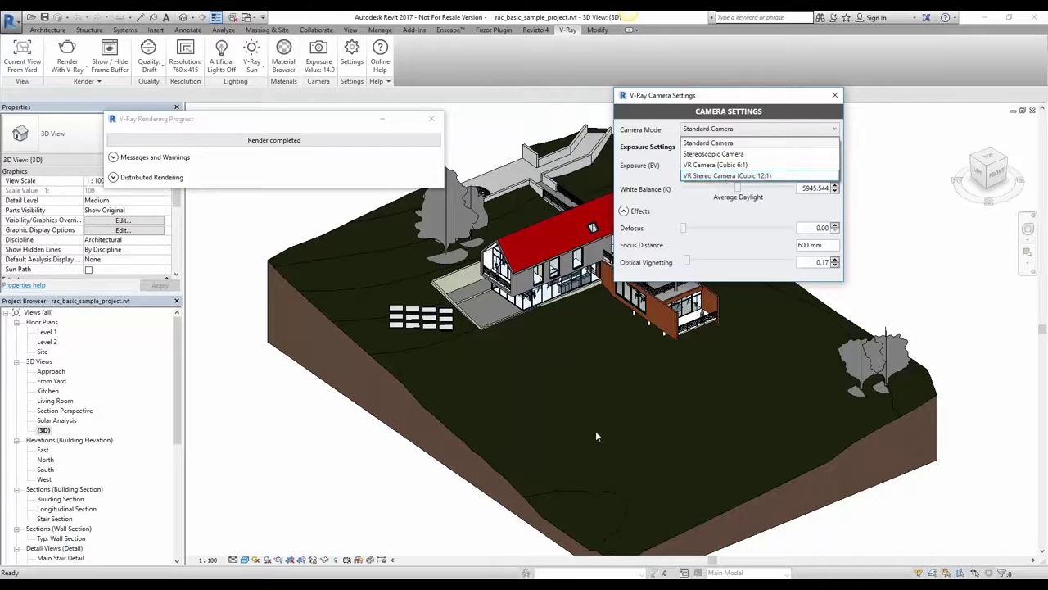
key(alt+Tab)
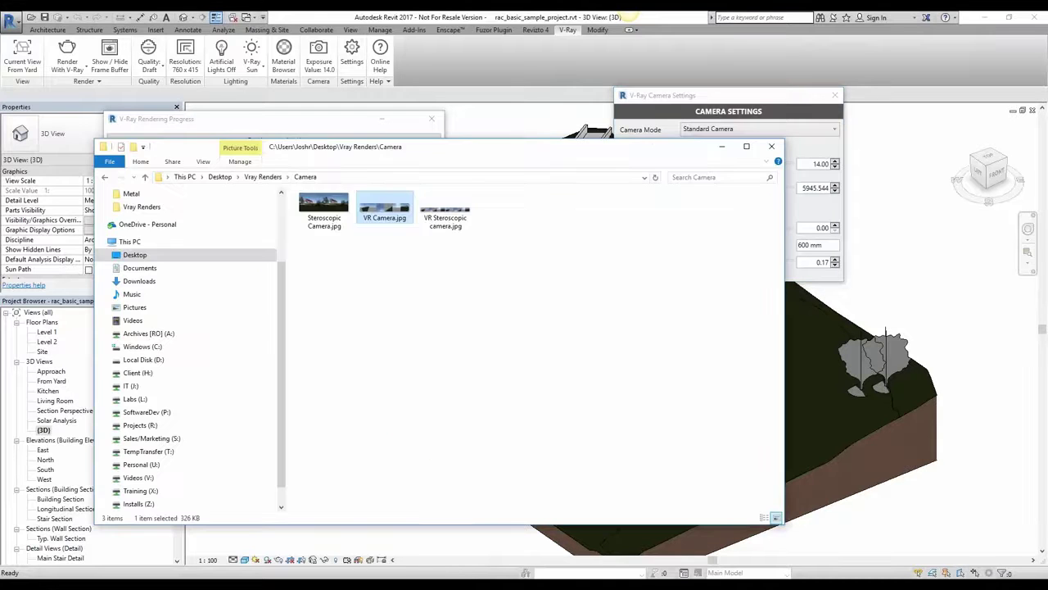
double_click(456, 231)
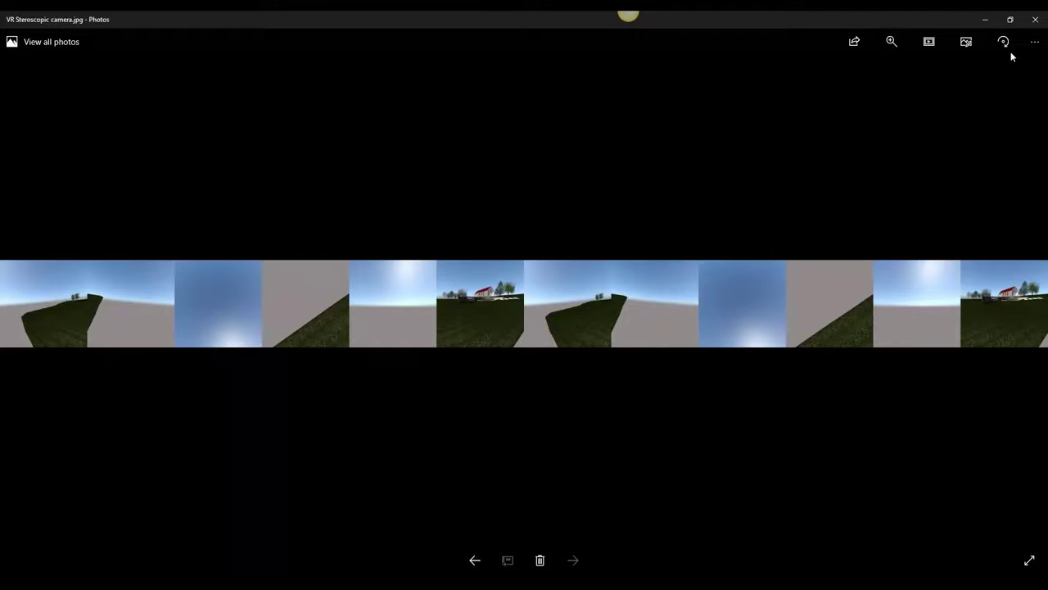
click(1035, 19)
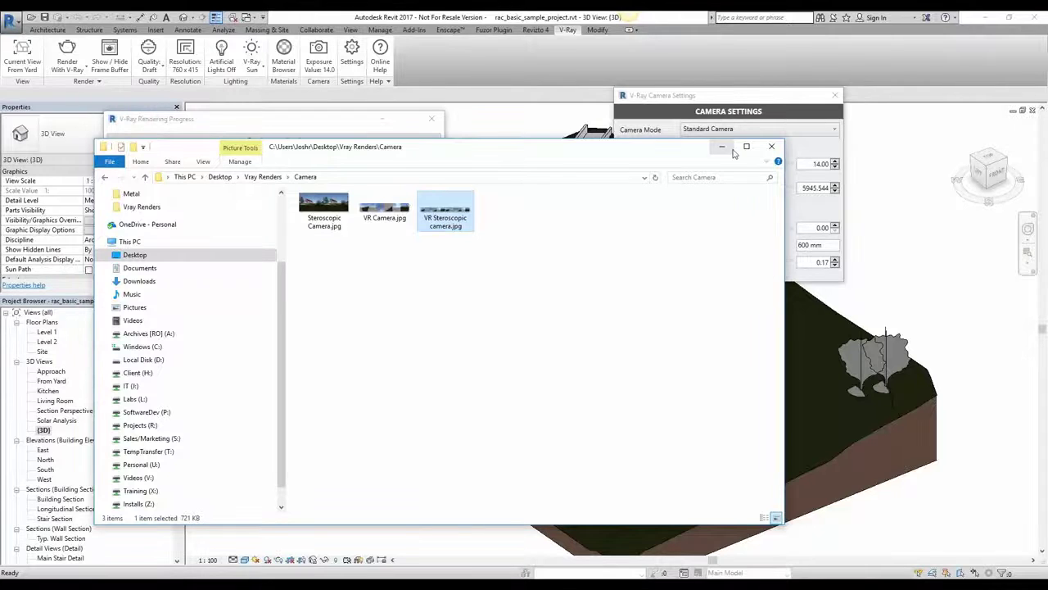
click(771, 147)
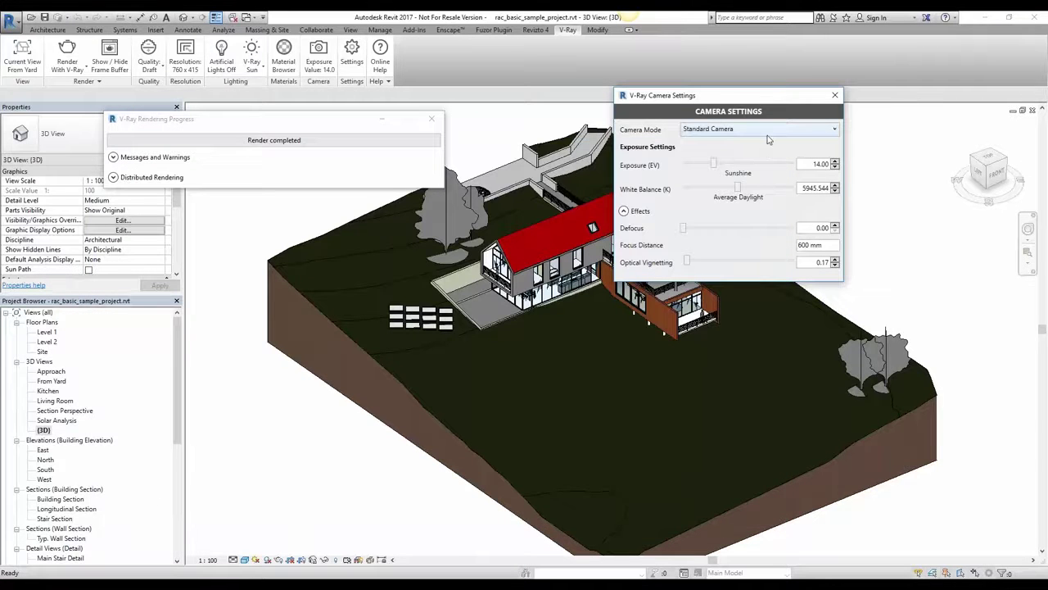
Step: Close the finished render's progress window, enable the Denoiser channel in V-Ray's render channel settings and review the standard channels
click(432, 121)
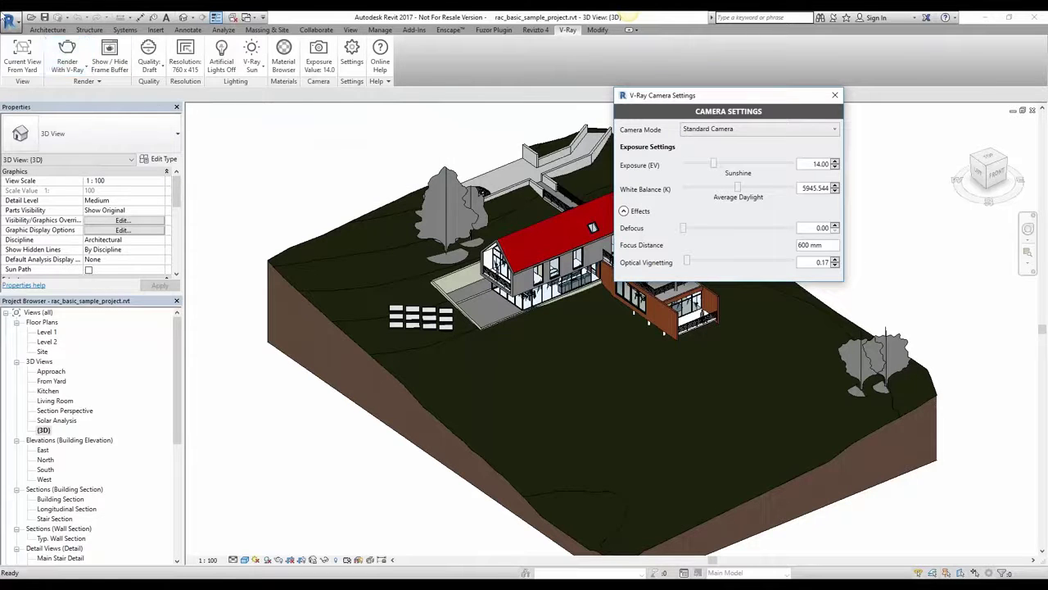
click(352, 63)
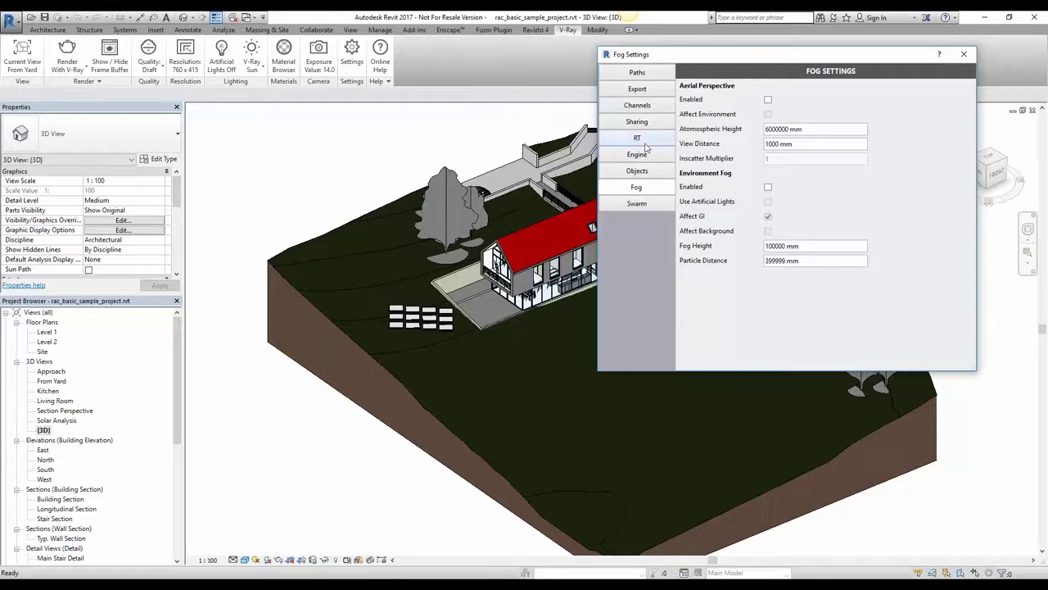
click(638, 106)
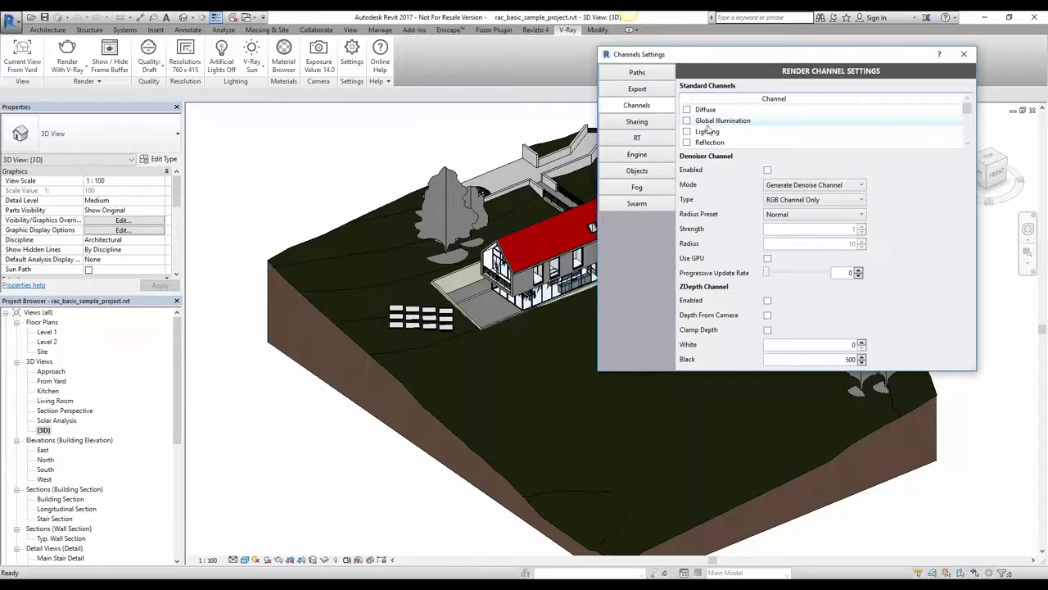
click(768, 171)
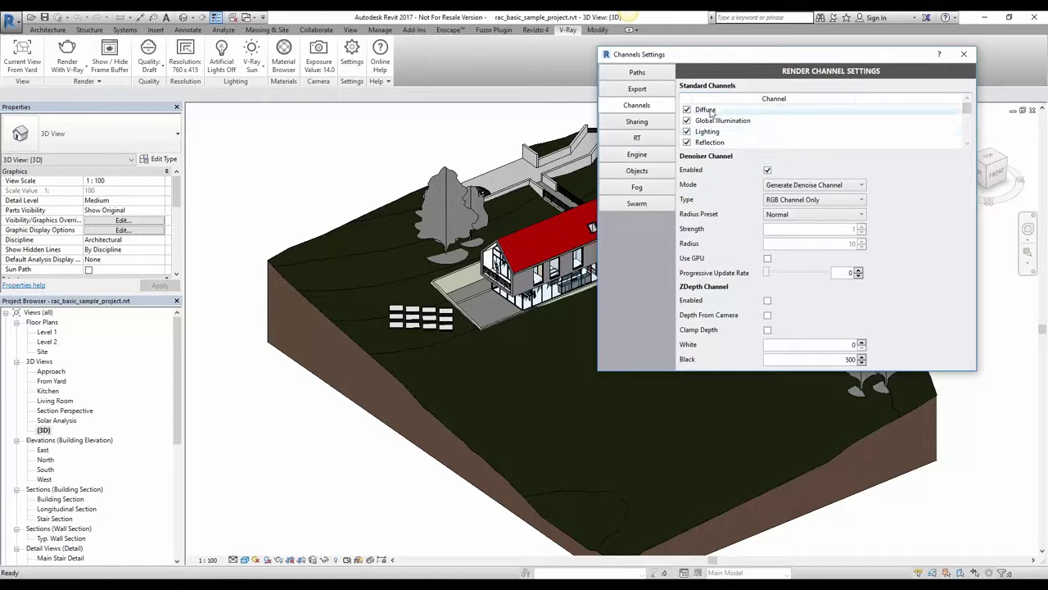
scroll(716, 122, down, 1)
scroll(720, 136, down, 1)
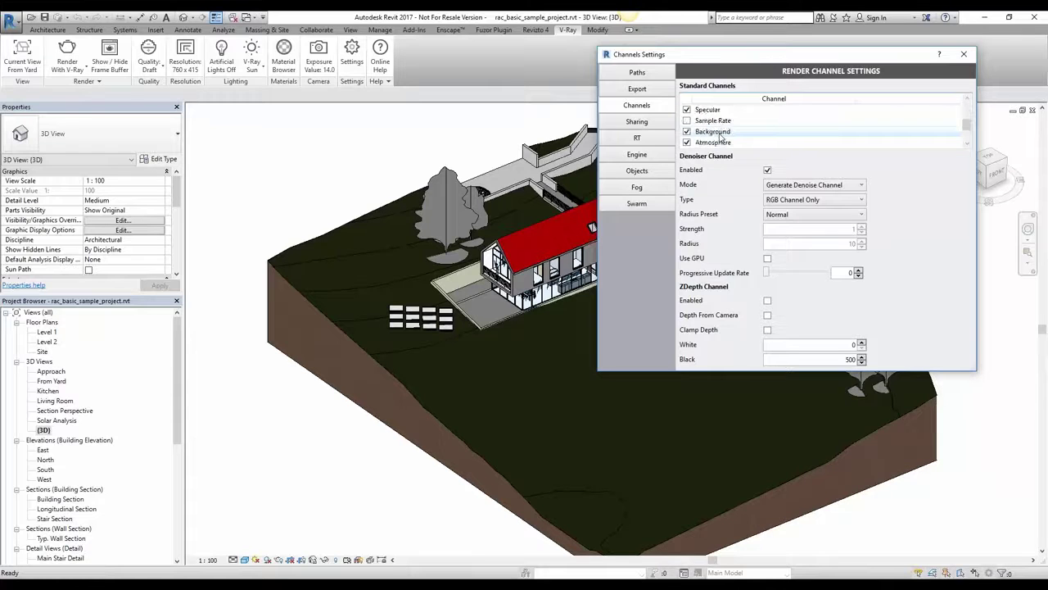
scroll(720, 137, up, 1)
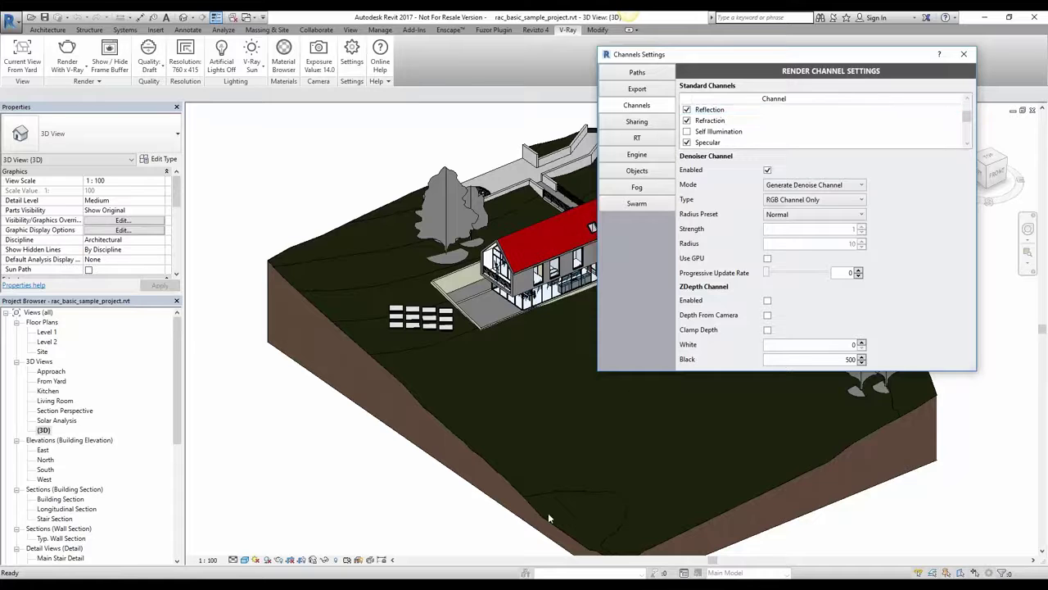
Step: Open the 3d print folder under Desktop\Vray Renders in File Explorer and move its window off the channel settings
key(super+e)
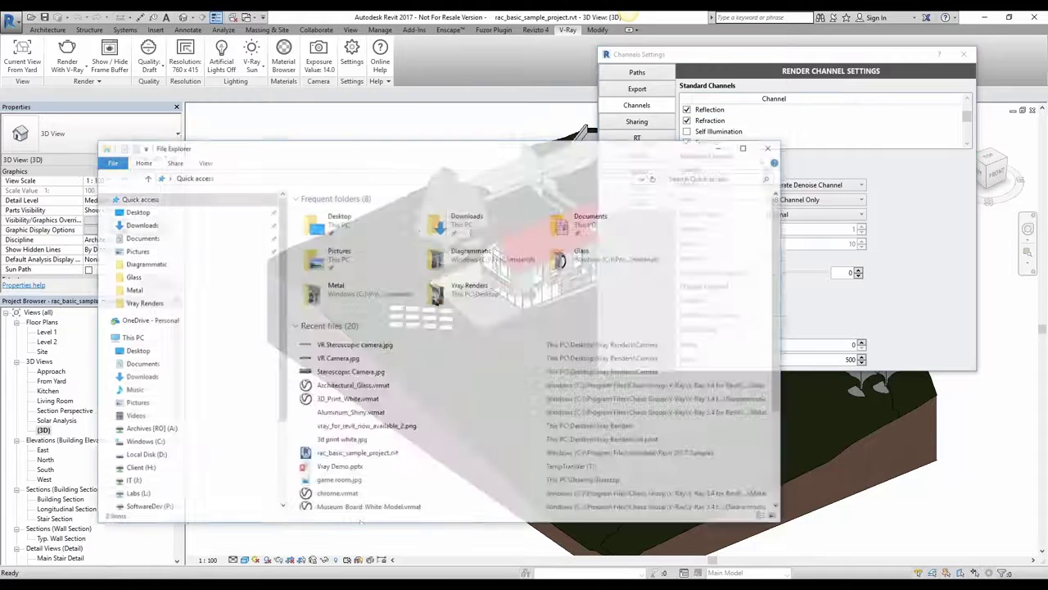
click(136, 351)
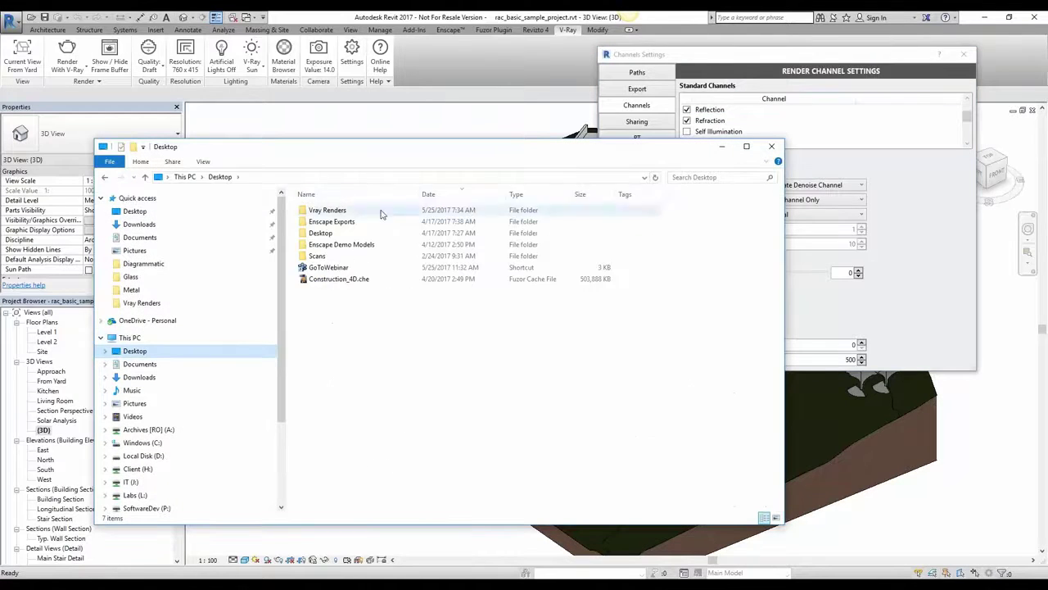
double_click(350, 213)
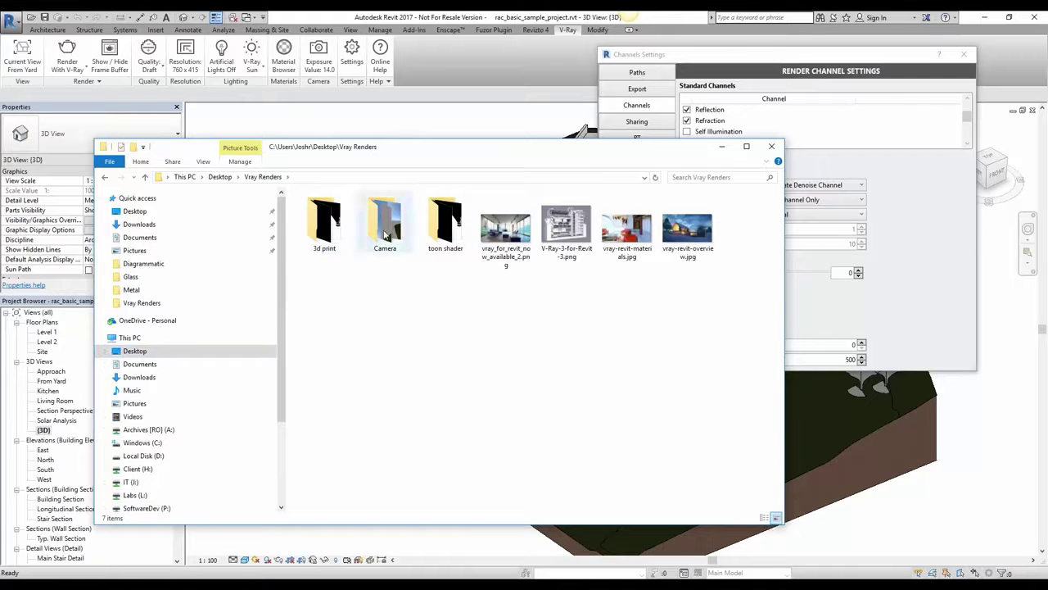
double_click(342, 235)
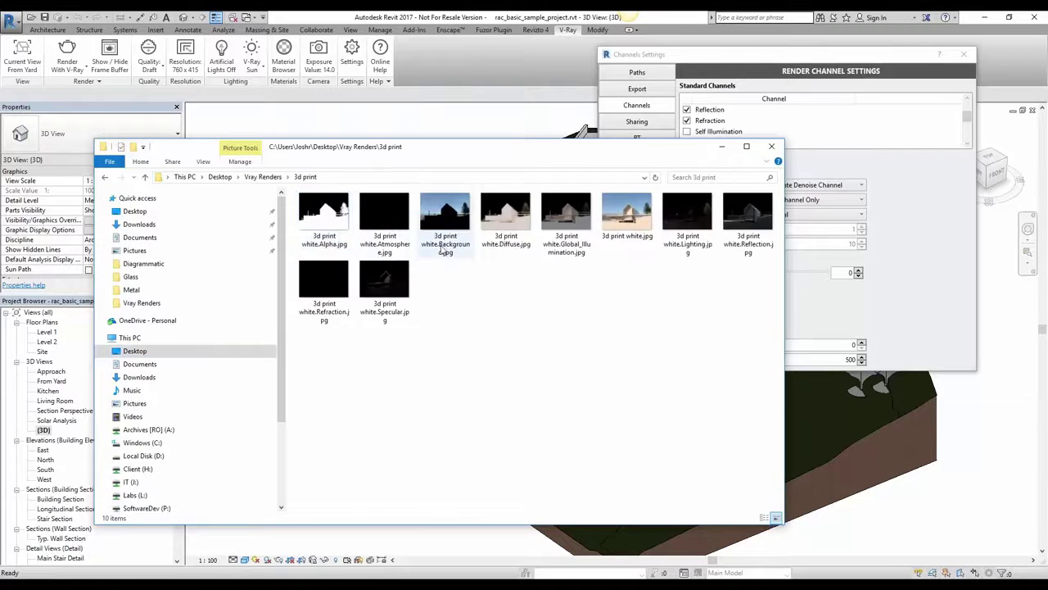
drag(463, 149, 401, 121)
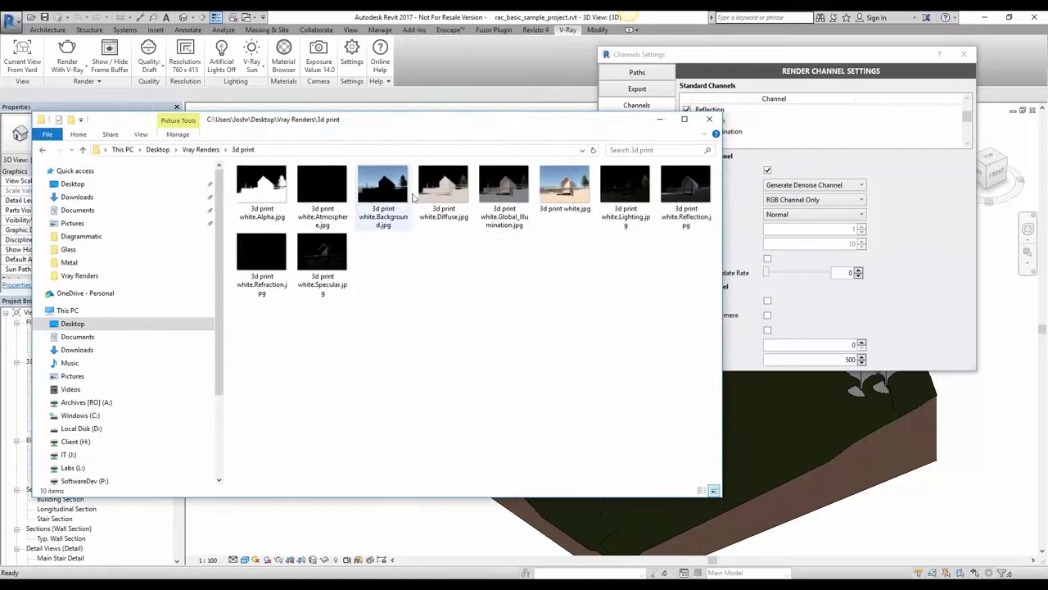
Step: View the alpha, atmosphere, full-colour and reflection images of the 3d print white render and close the folder window
double_click(275, 204)
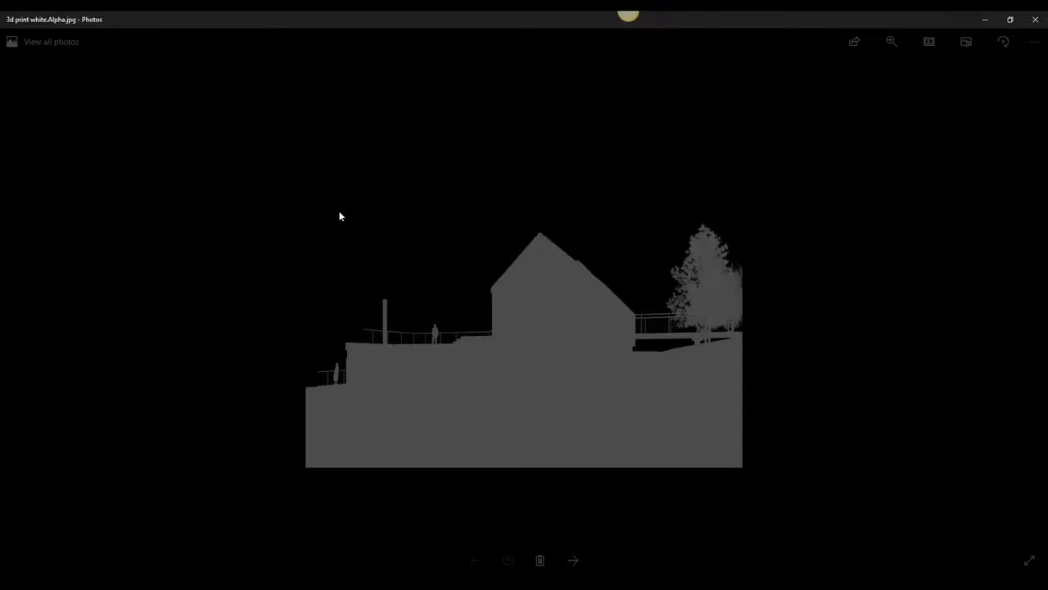
key(Right)
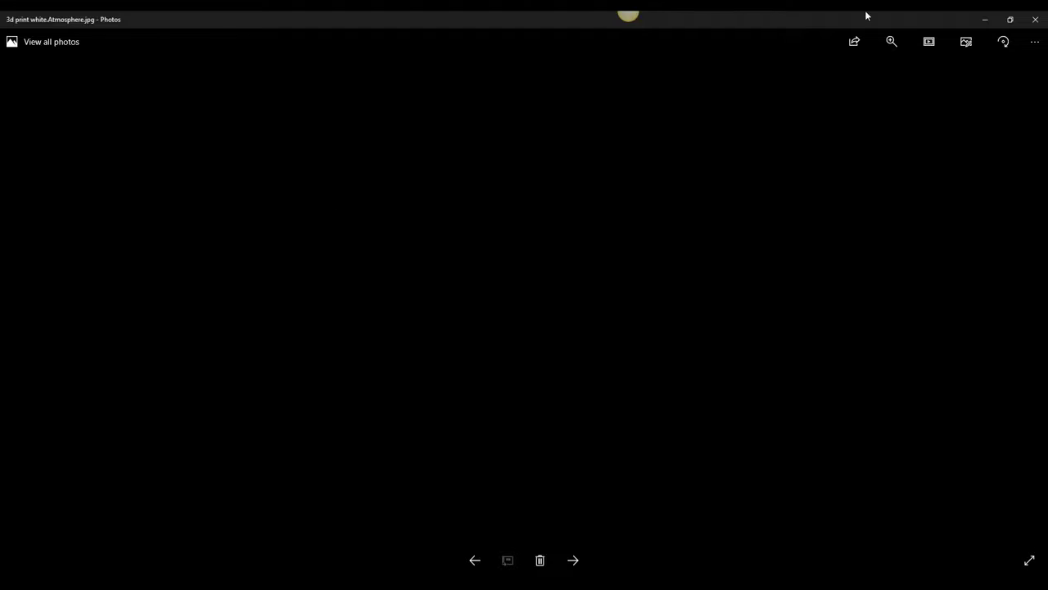
click(1036, 19)
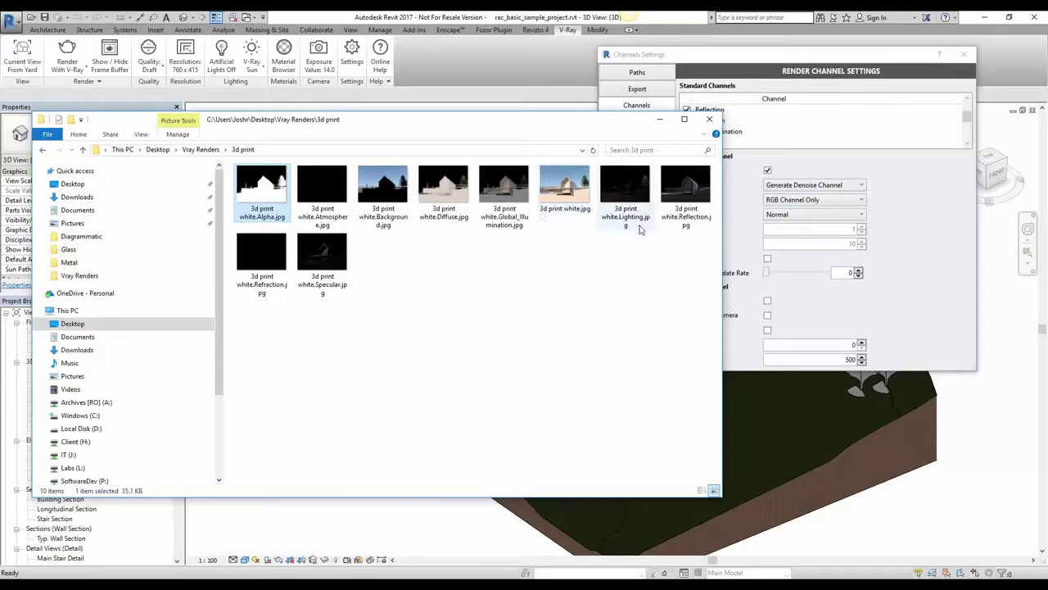
double_click(567, 197)
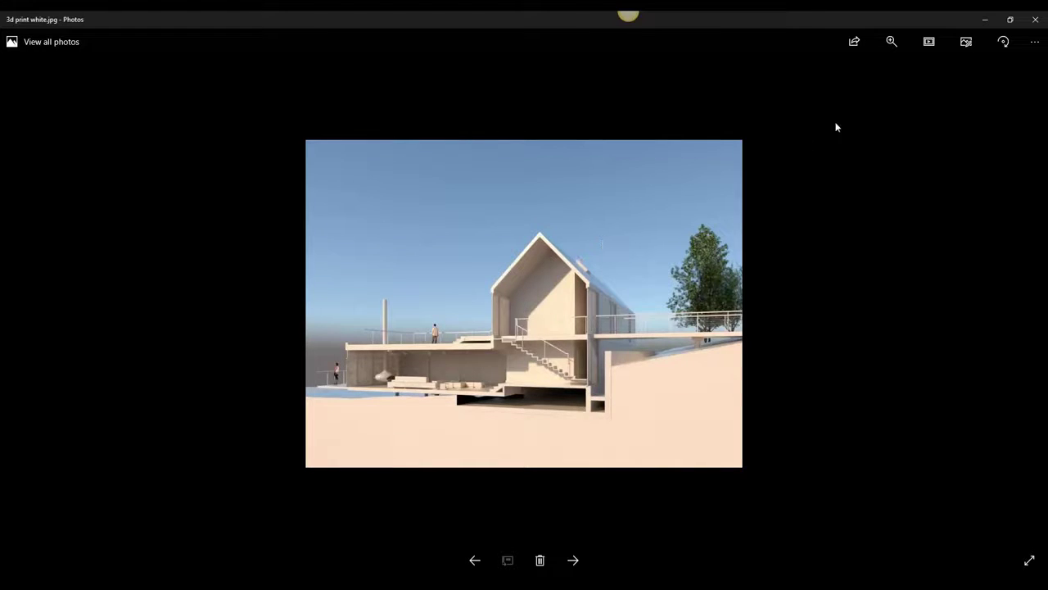
click(1035, 19)
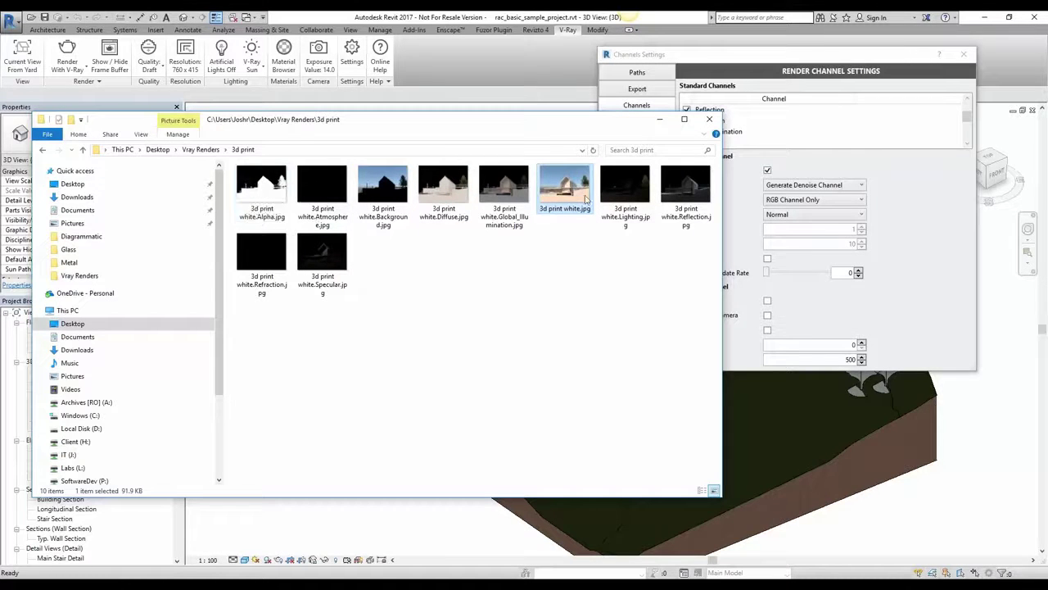
double_click(686, 191)
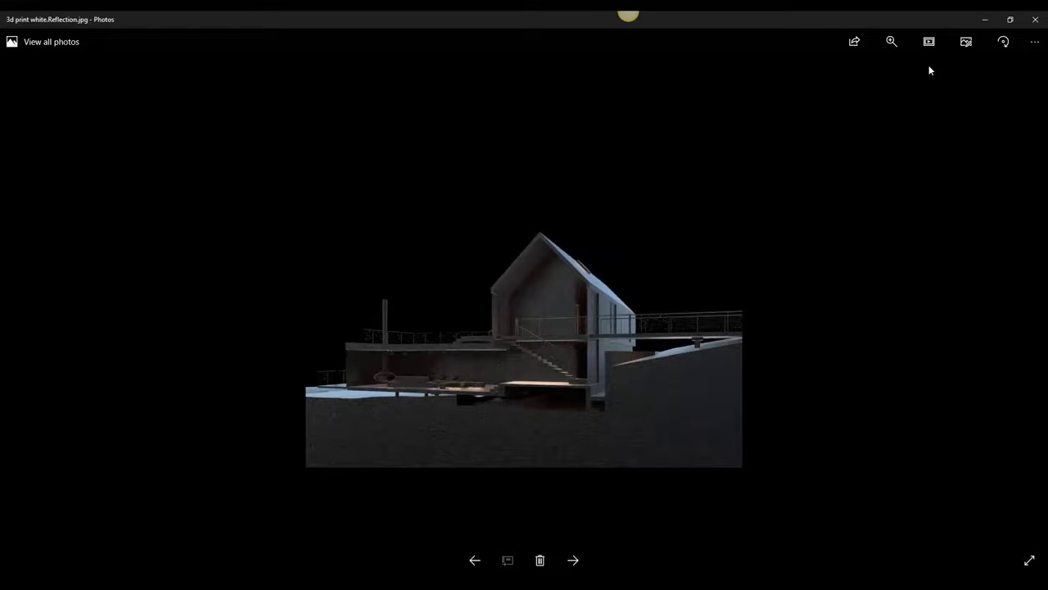
click(1036, 19)
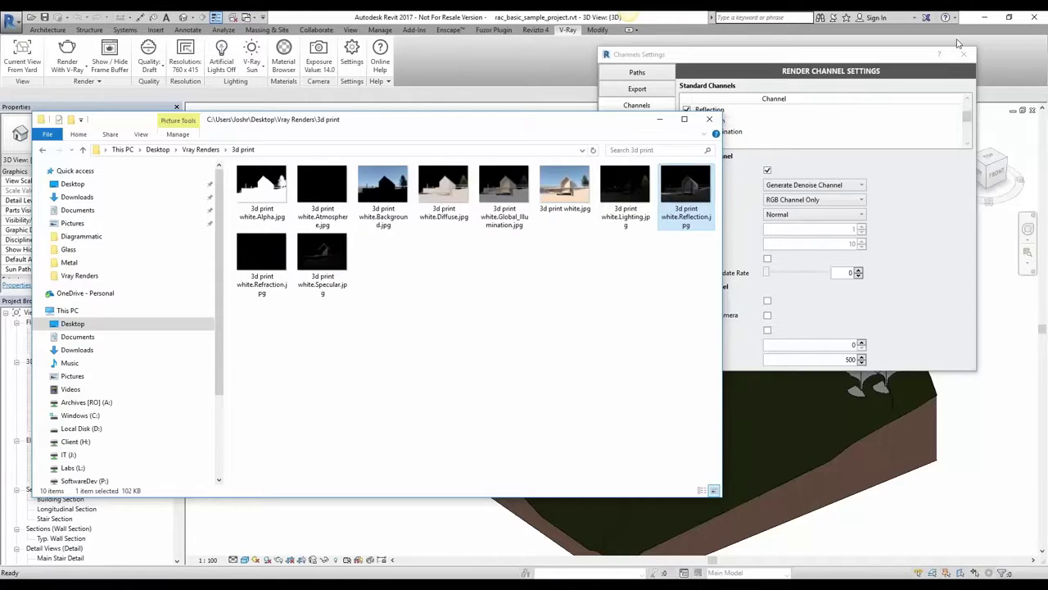
click(709, 120)
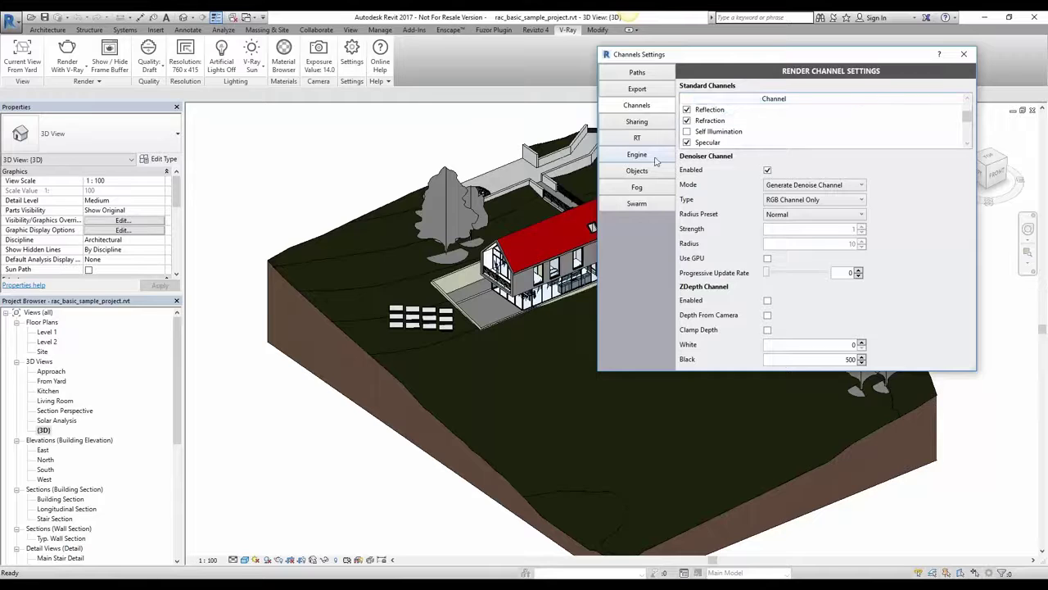
Step: Review V-Ray's Swarm settings and close the open settings and camera settings windows
click(637, 204)
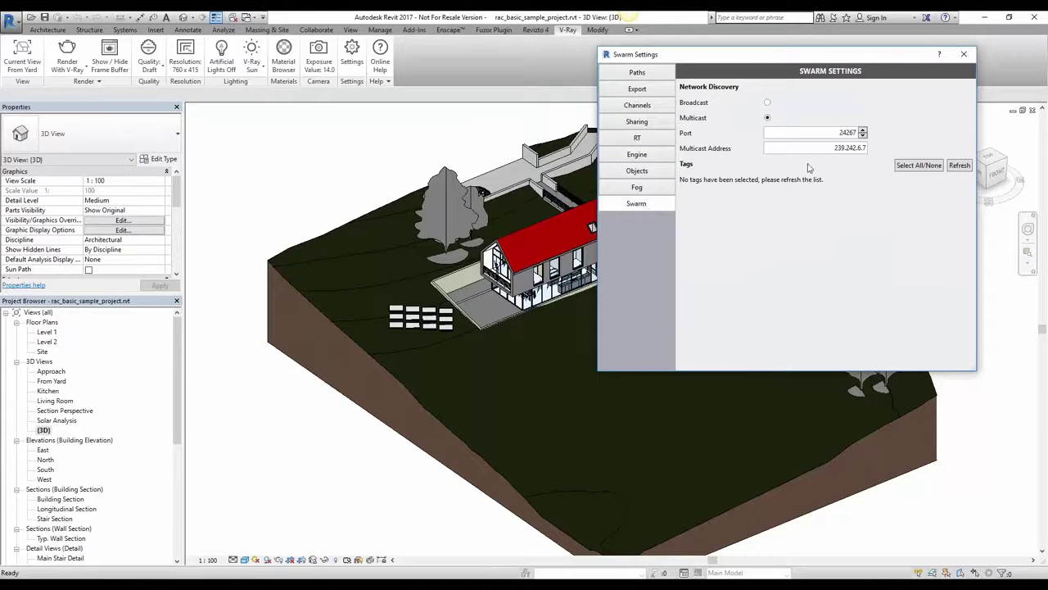
click(919, 167)
click(964, 54)
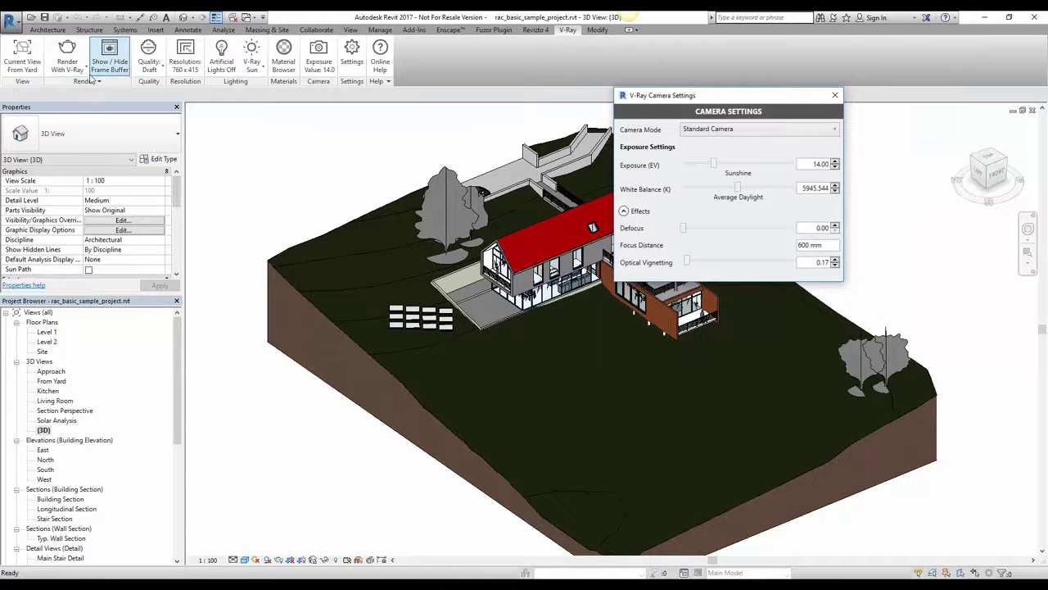
click(834, 95)
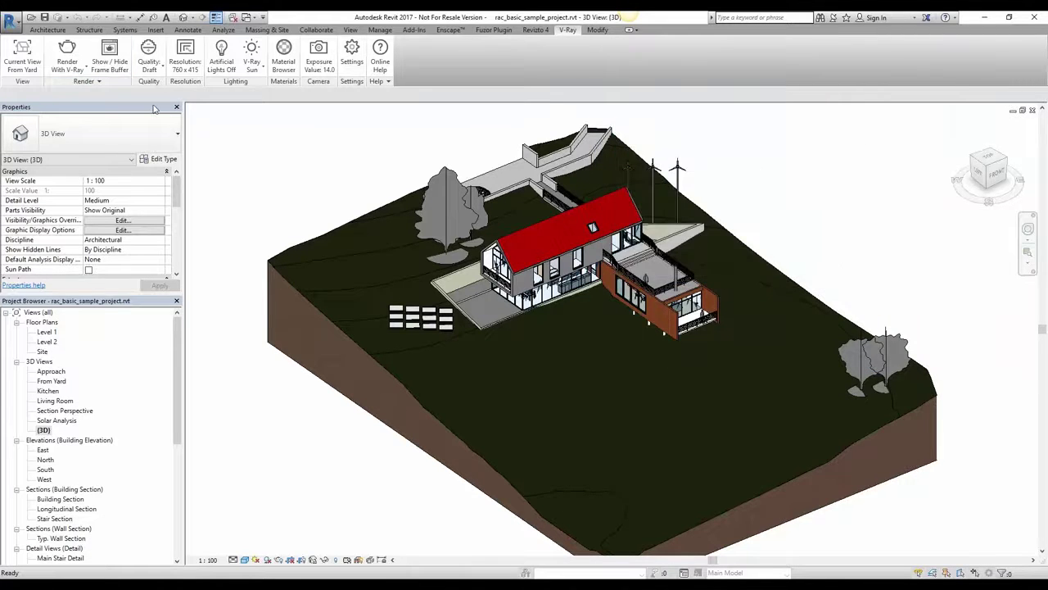
Step: Start a production render with V-Ray and move the frame buffer clear of the rendering progress window
click(82, 69)
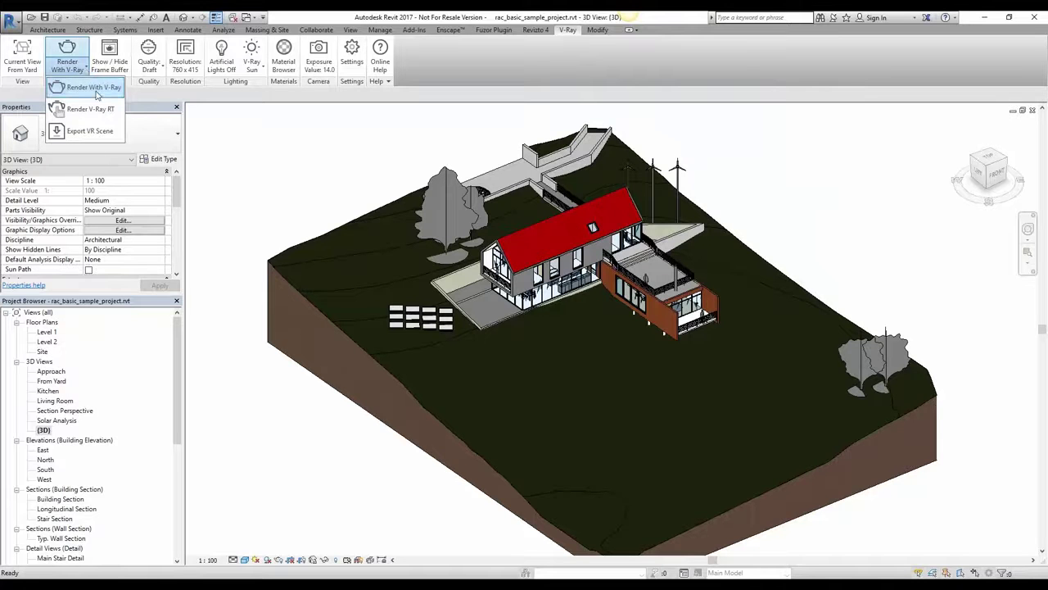
click(96, 90)
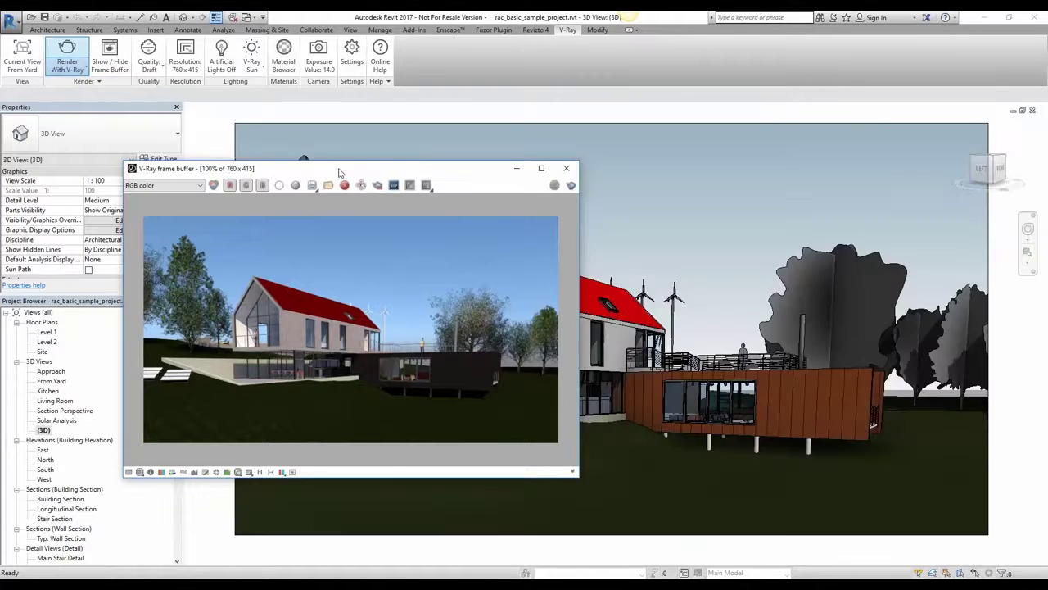
drag(341, 171, 582, 167)
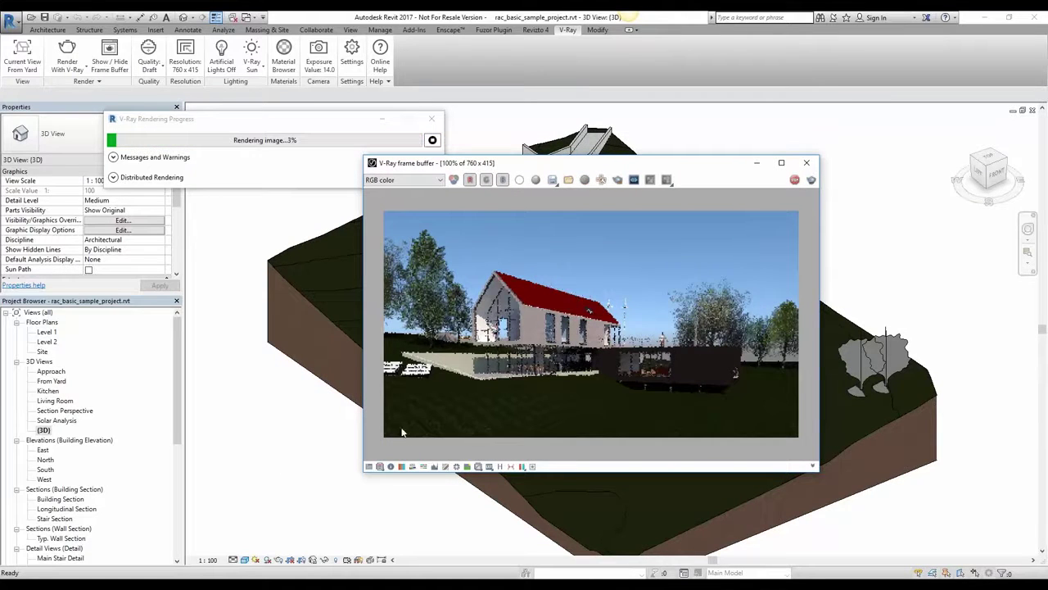
Step: Show the frame buffer's colour correction controls and expand the White Balance correction
click(369, 466)
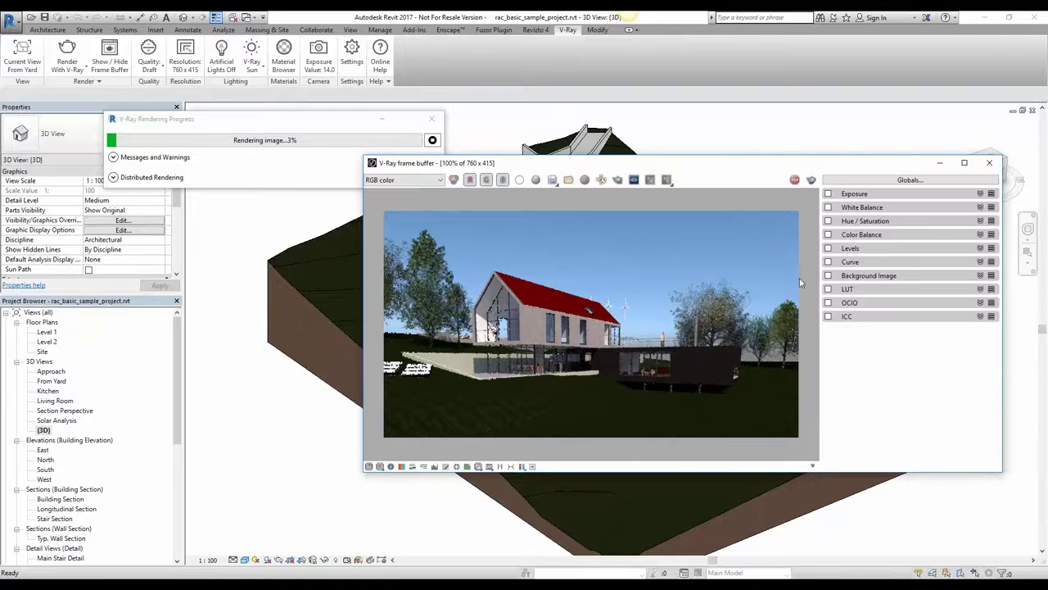
drag(737, 173, 741, 139)
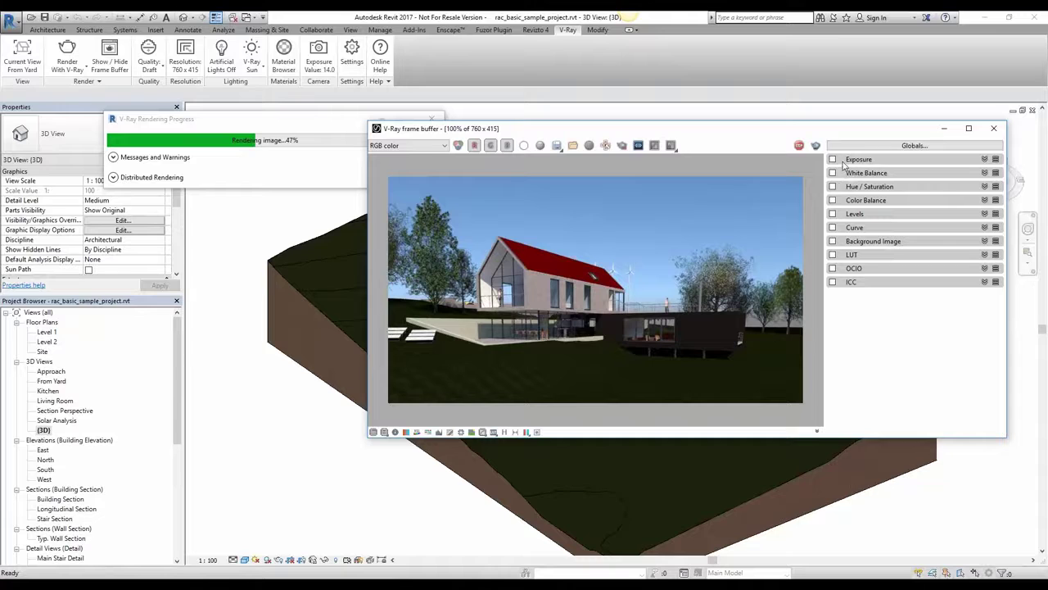
click(850, 176)
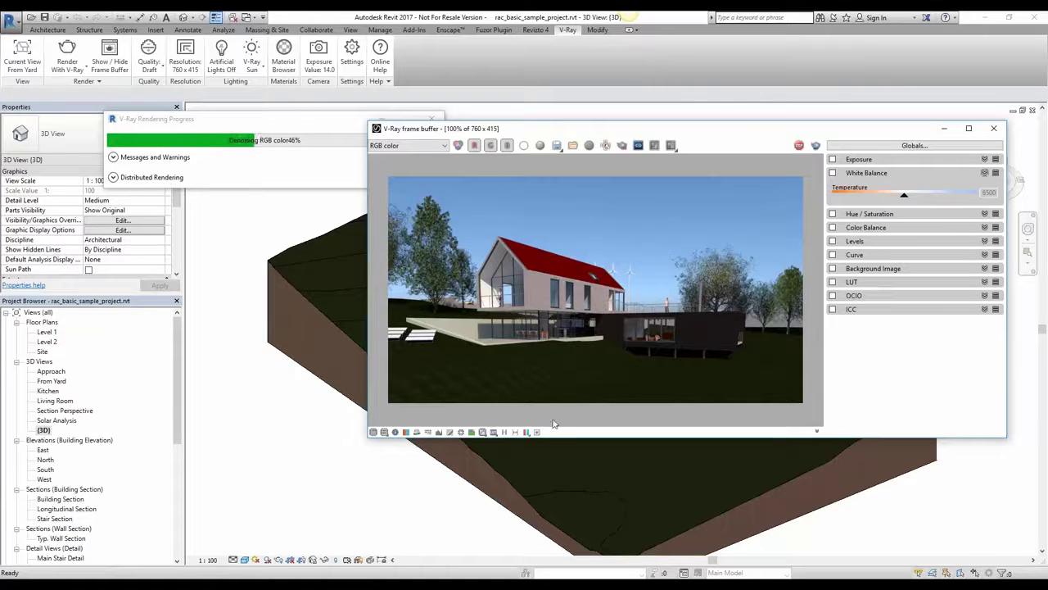
Step: Stamp the rendered image in the frame buffer with the text "test render"
click(816, 431)
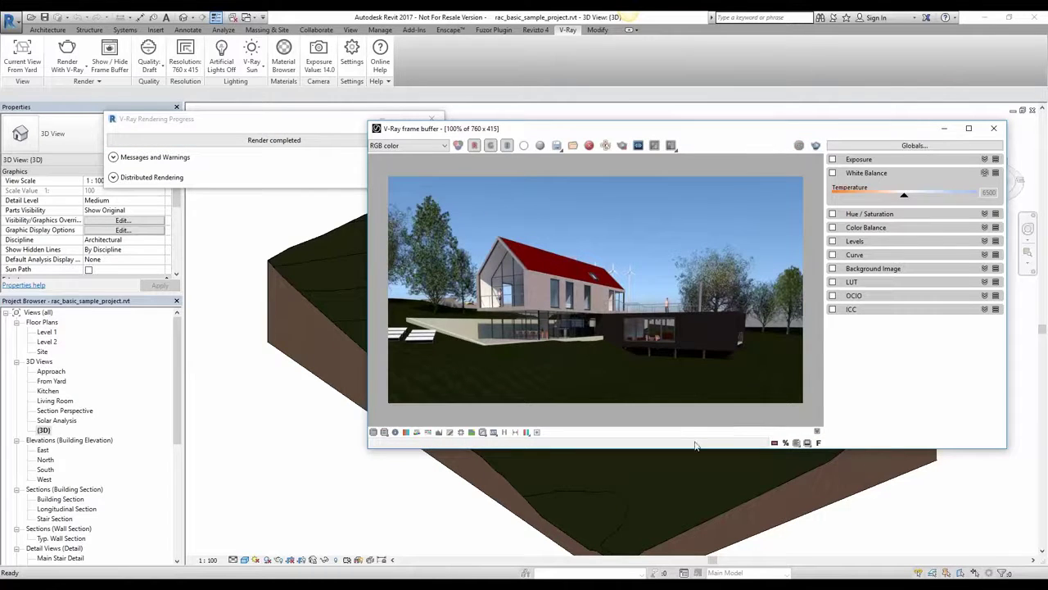
click(774, 442)
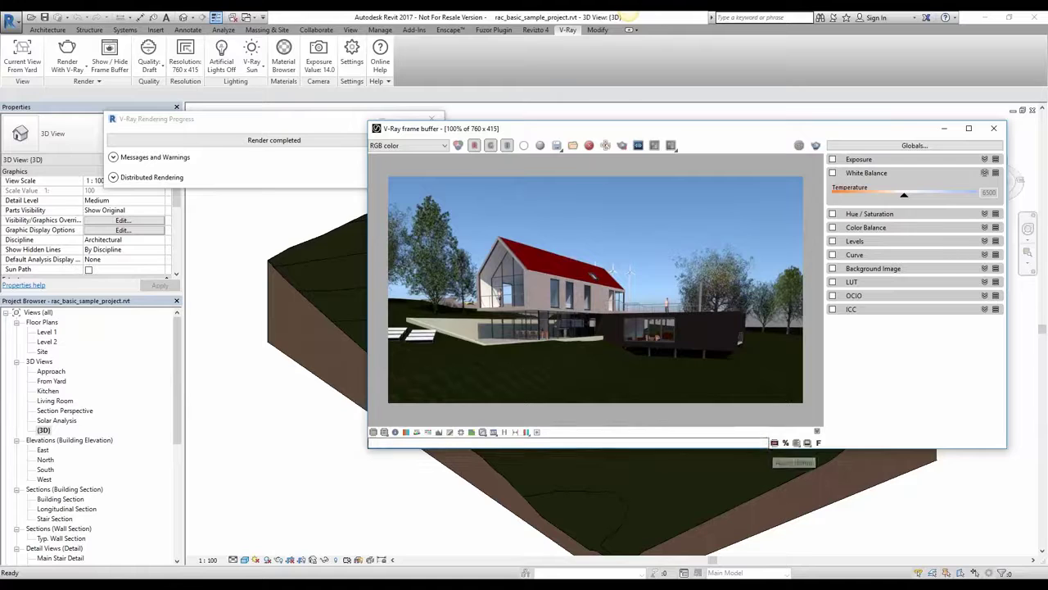
text(test render)
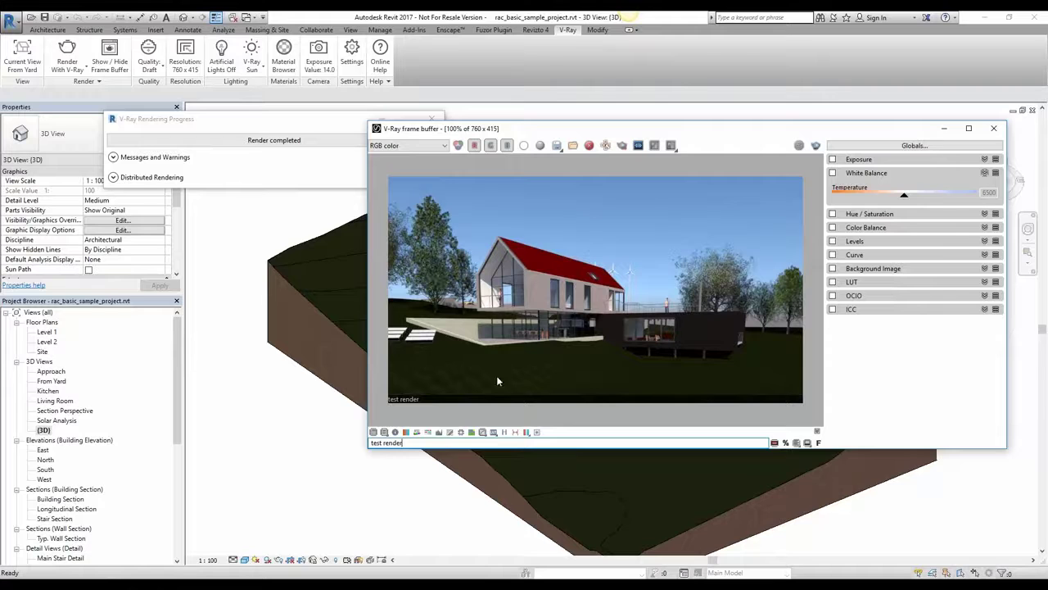
Step: Enable the frame buffer's render history and set its history directory to the Vray renders folder in Pictures
click(503, 433)
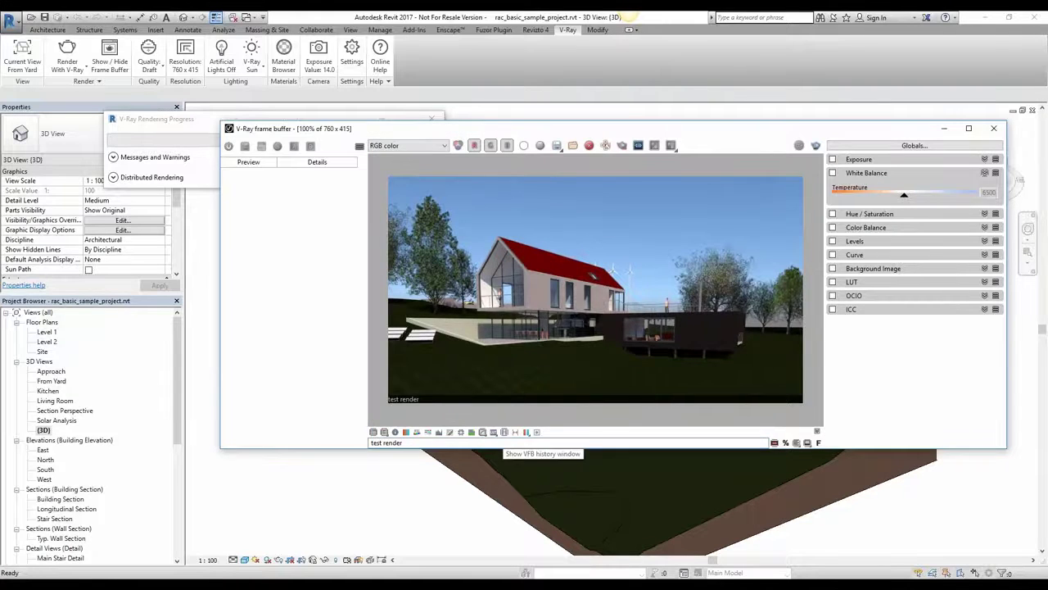
drag(394, 132, 371, 176)
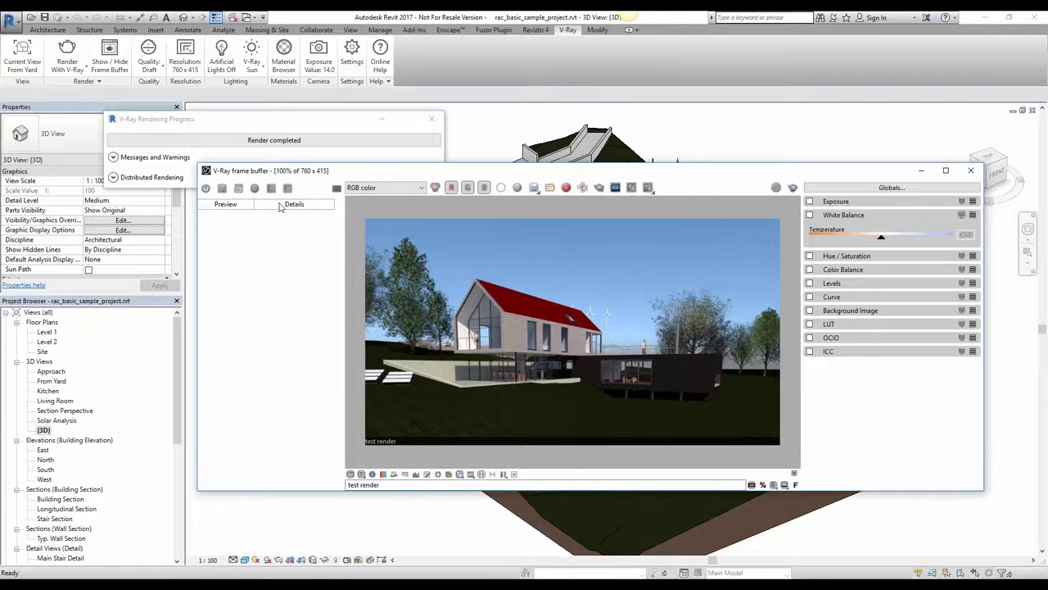
click(207, 189)
click(221, 189)
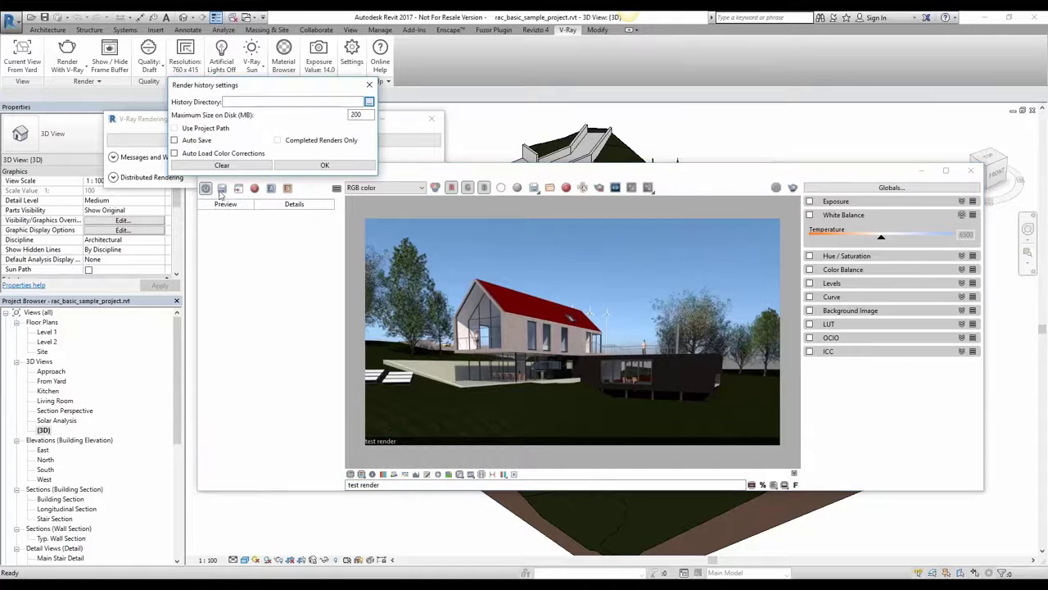
click(369, 102)
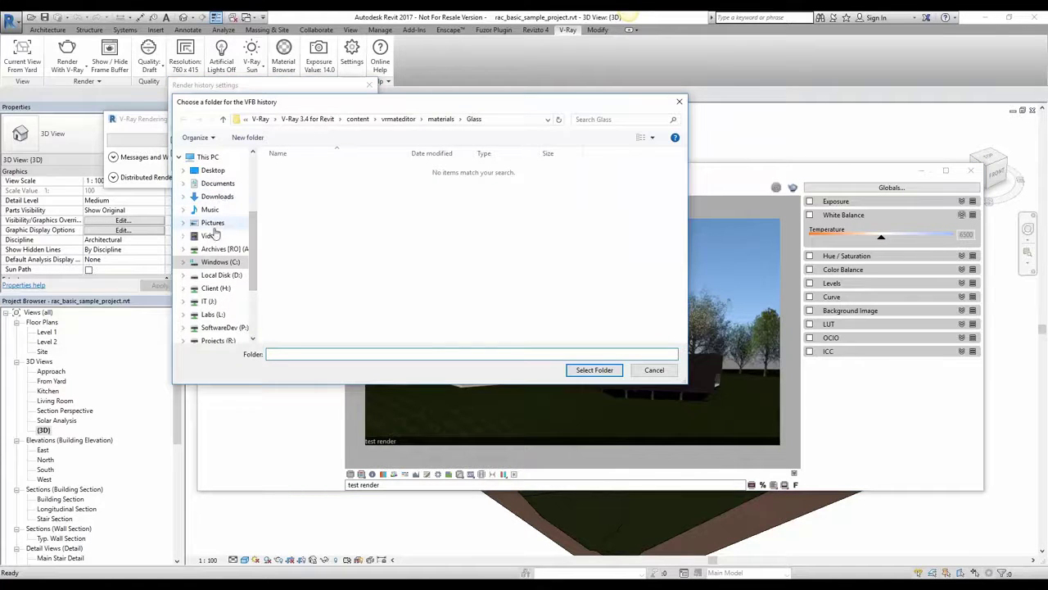
click(212, 223)
double_click(413, 202)
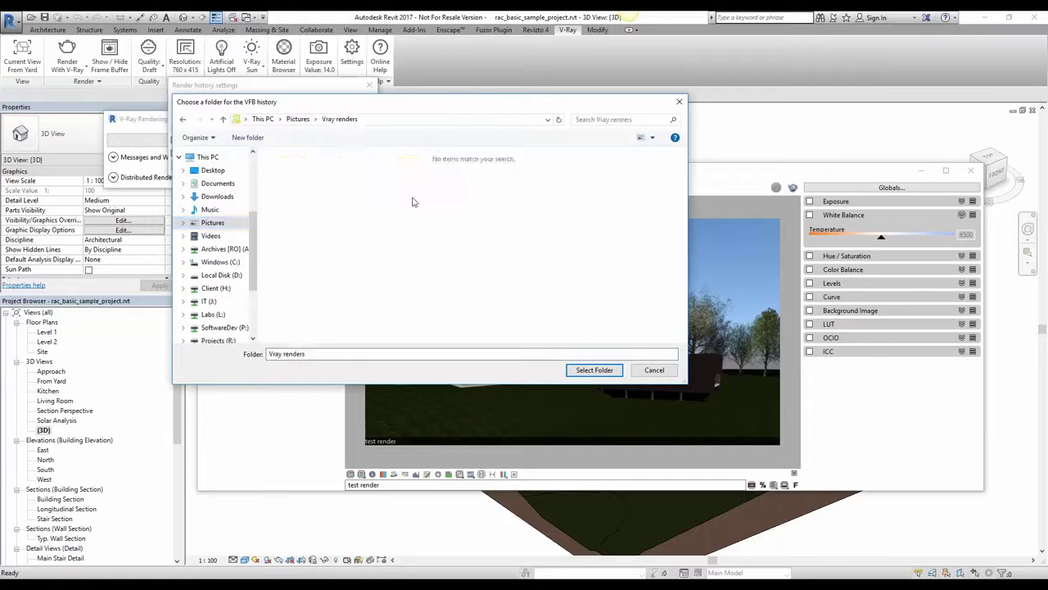
click(595, 370)
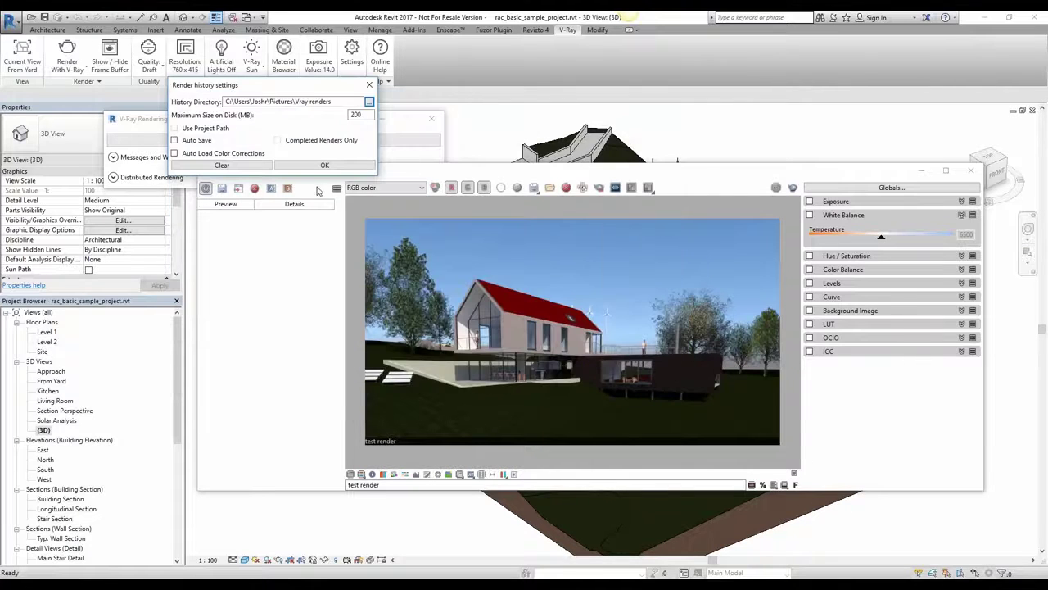
click(311, 167)
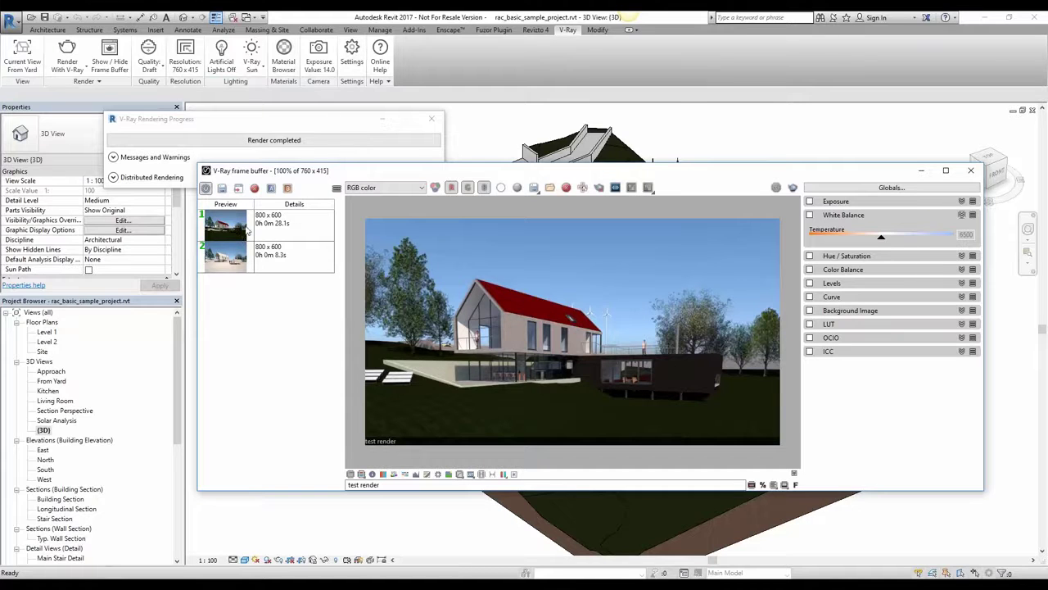
Step: Compare the two history renders side by side, with the red-roof one as A and the white one as B, shifting the divider between them
click(273, 226)
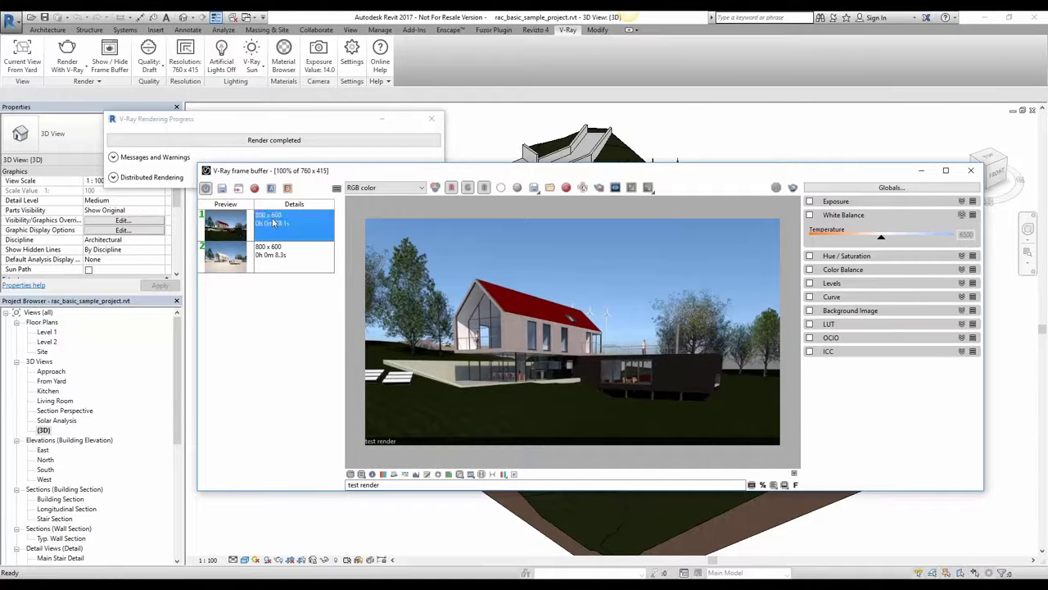
click(271, 188)
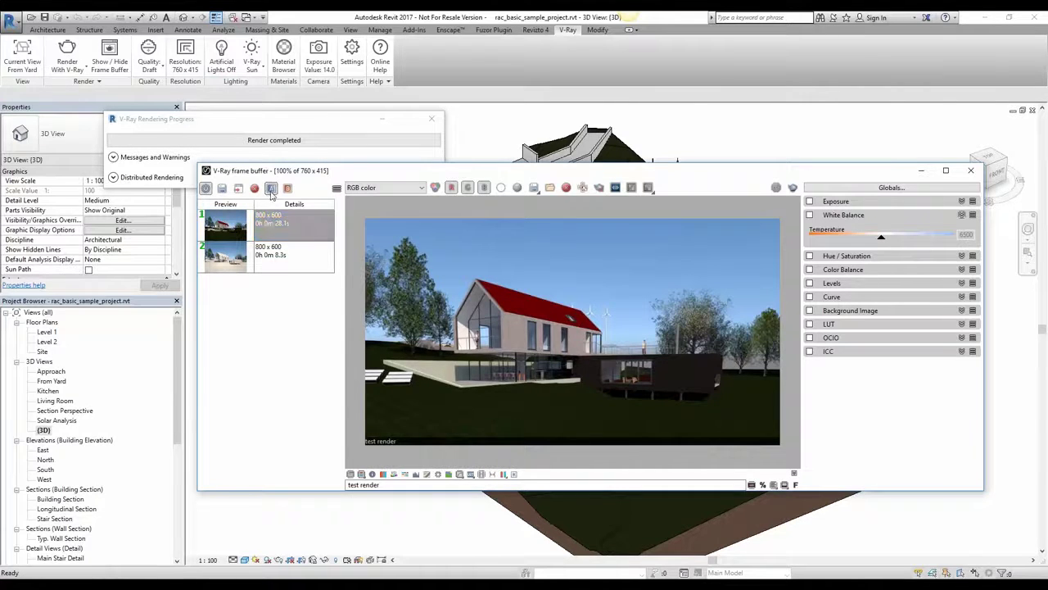
click(279, 255)
click(288, 188)
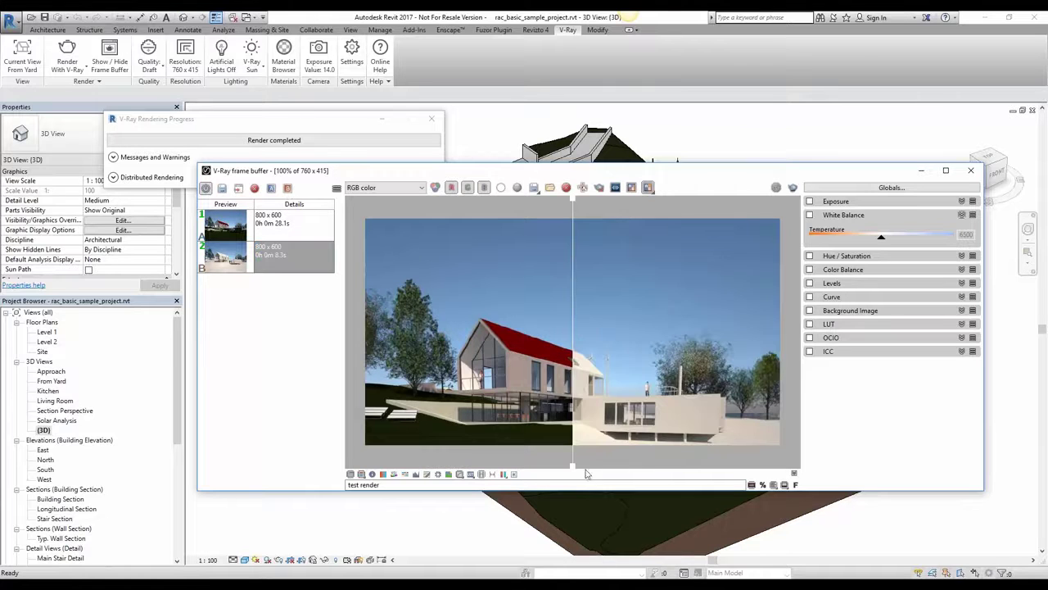
drag(573, 467, 531, 463)
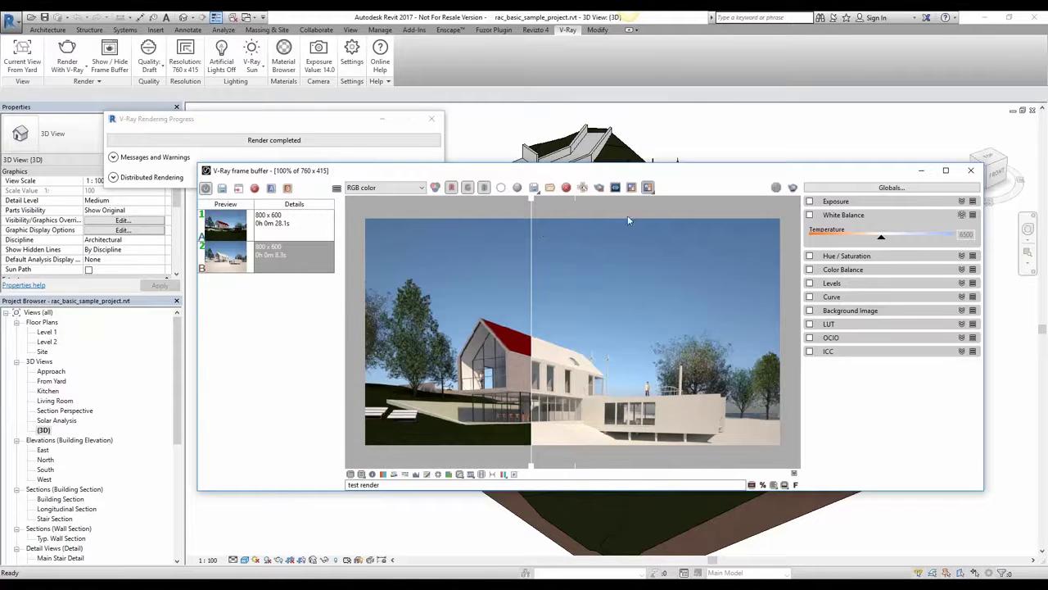
drag(532, 196, 550, 196)
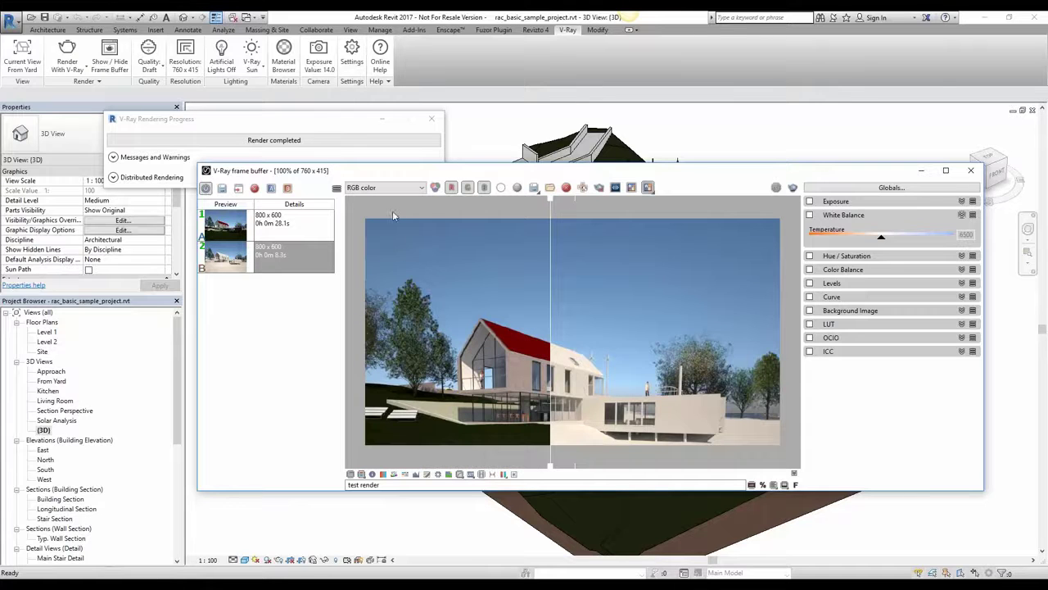
Step: Remove the white render from the frame buffer history, followed by the remaining red-roof render
click(255, 188)
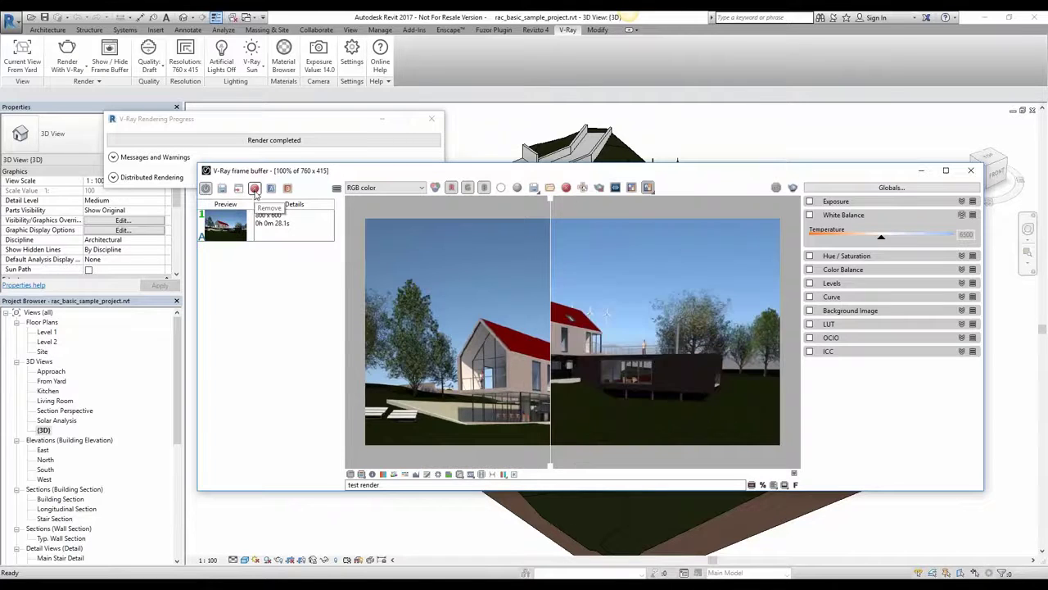
click(599, 188)
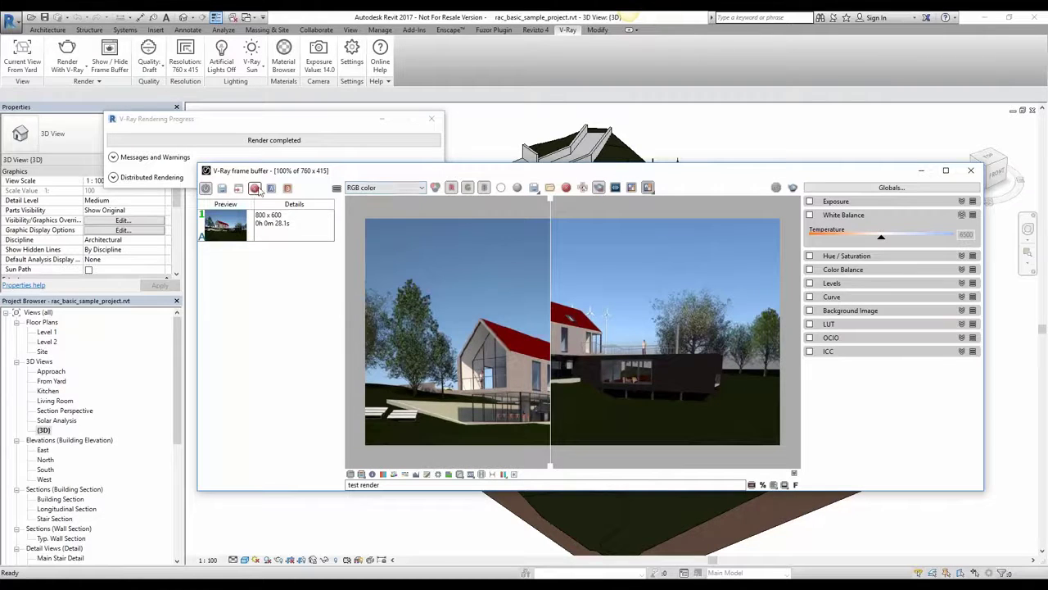
click(270, 221)
click(259, 190)
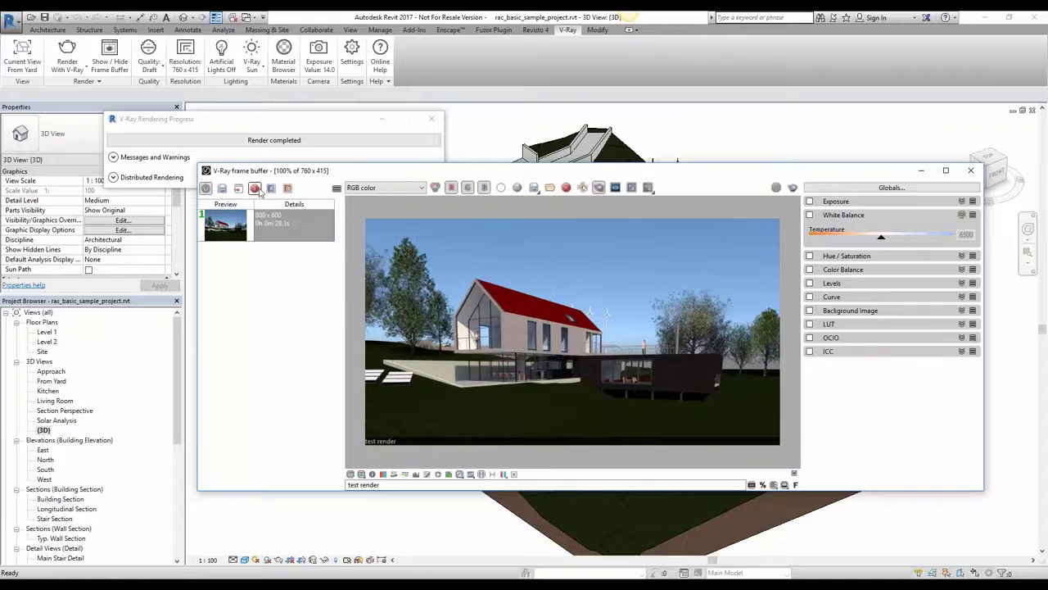
Step: Mark a render region around the red-roofed house in the frame buffer and start a V-Ray RT render of it
click(582, 187)
drag(441, 252, 641, 378)
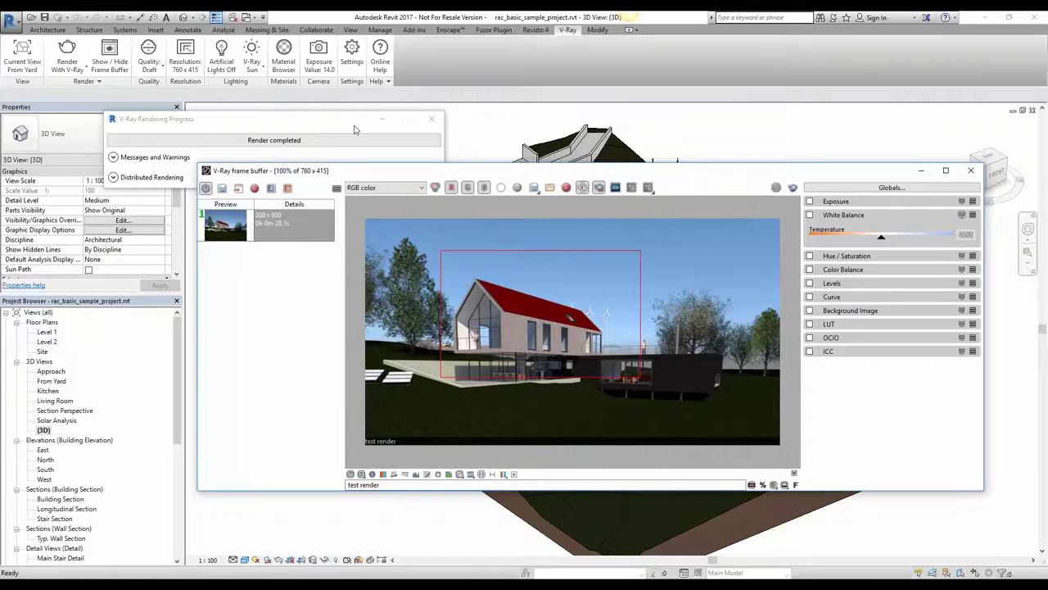
click(431, 119)
click(85, 72)
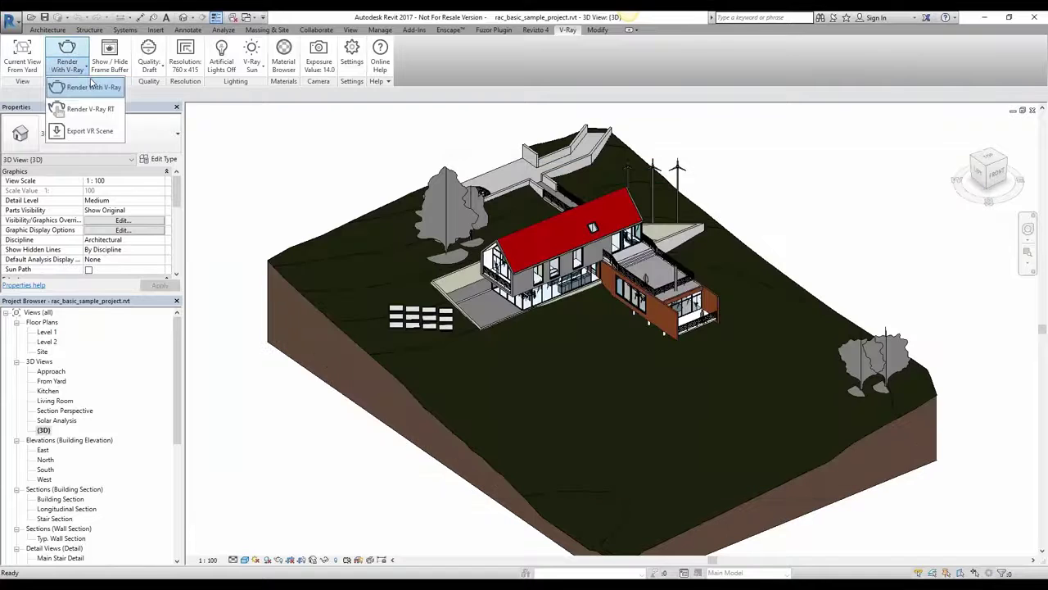
click(95, 109)
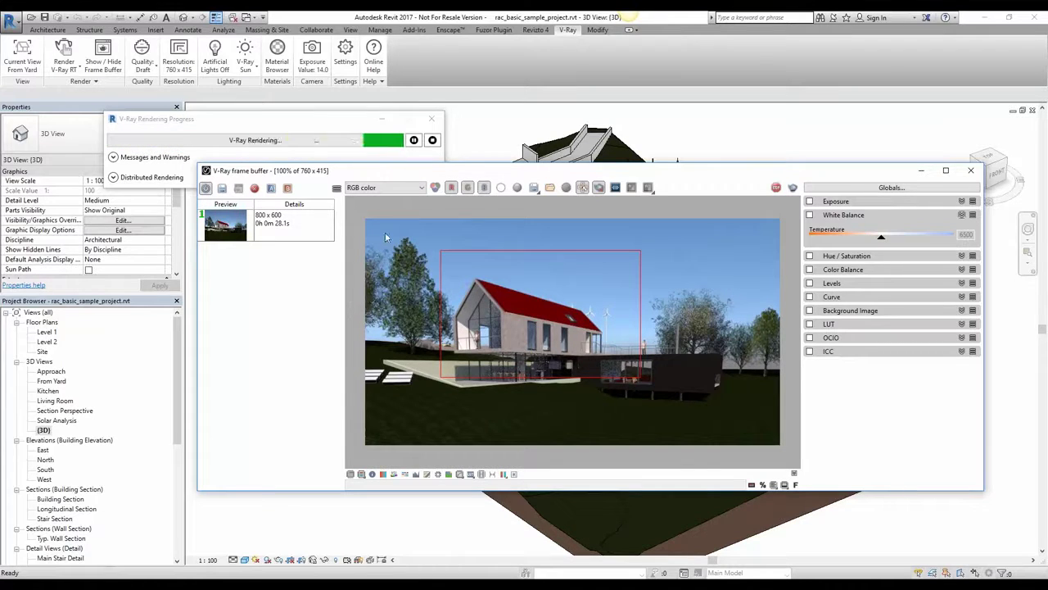
Step: Pause the running V-Ray RT render, and close the rendering progress window and the frame buffer
click(414, 139)
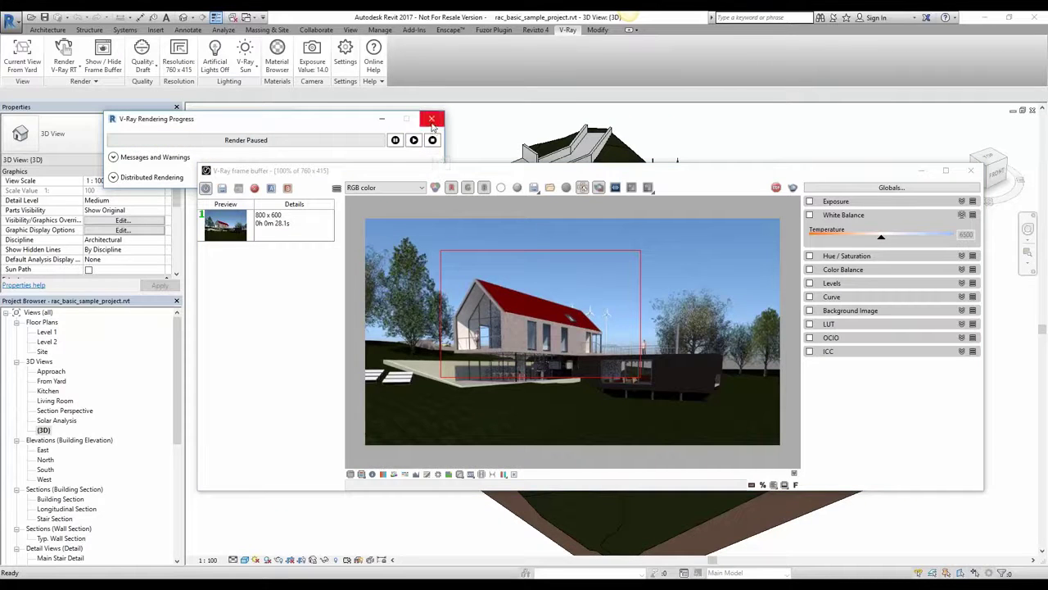
click(433, 121)
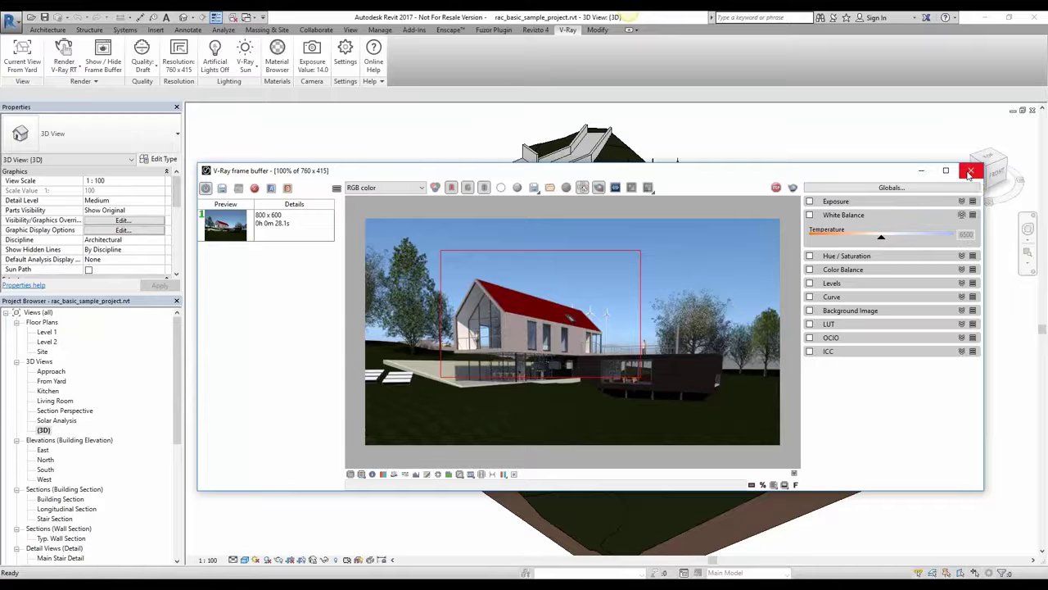
click(970, 171)
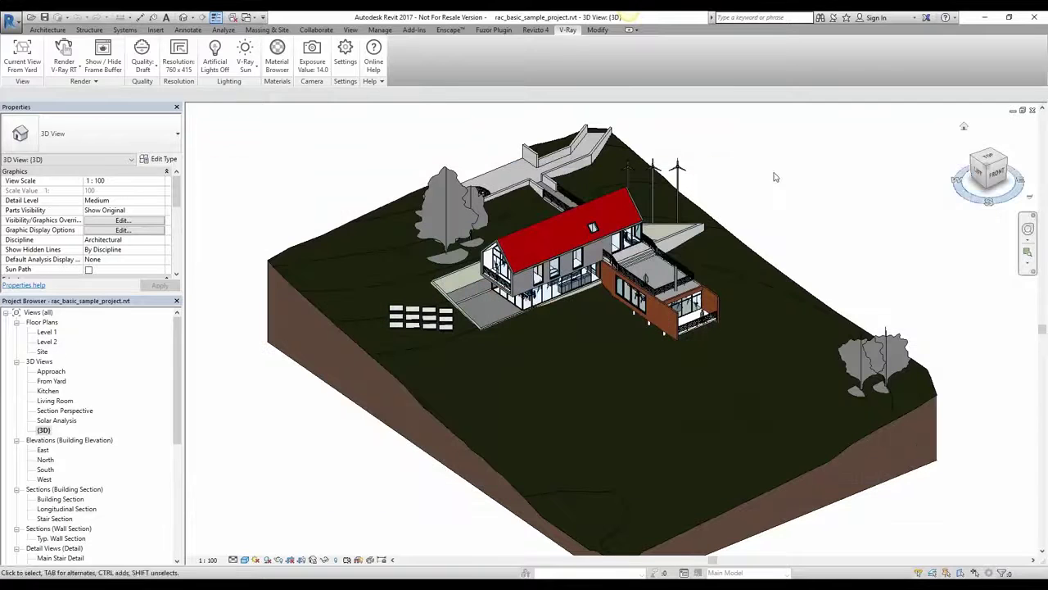